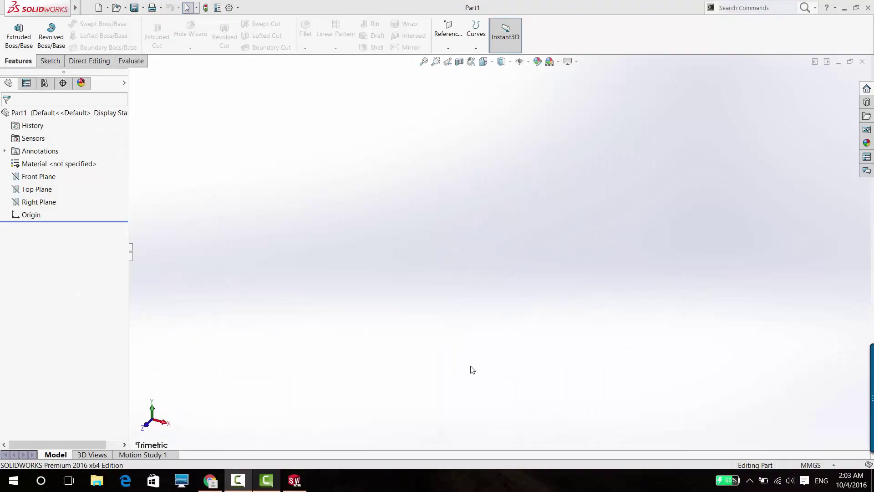
- Start a sketch on the Front Plane and draw a corner rectangle just above the origin
{"action": "left_click", "coordinate": [45, 177]}
{"action": "left_click", "coordinate": [46, 171]}
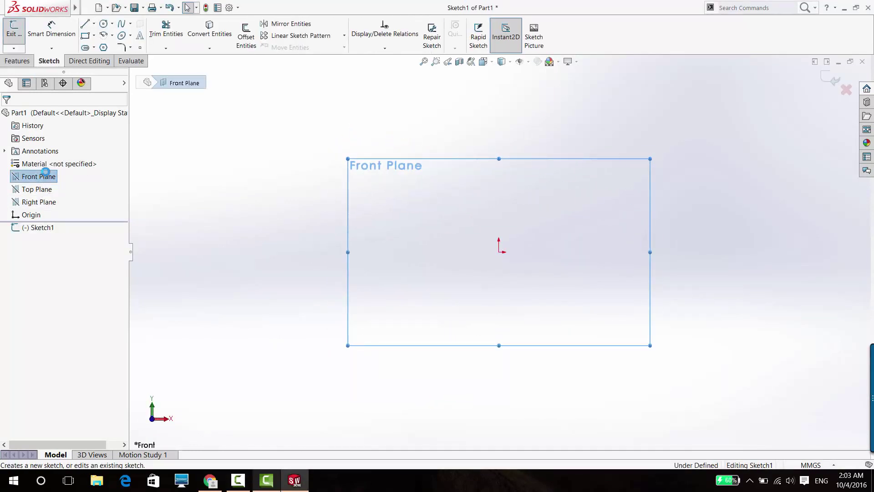
{"action": "left_click", "coordinate": [85, 36]}
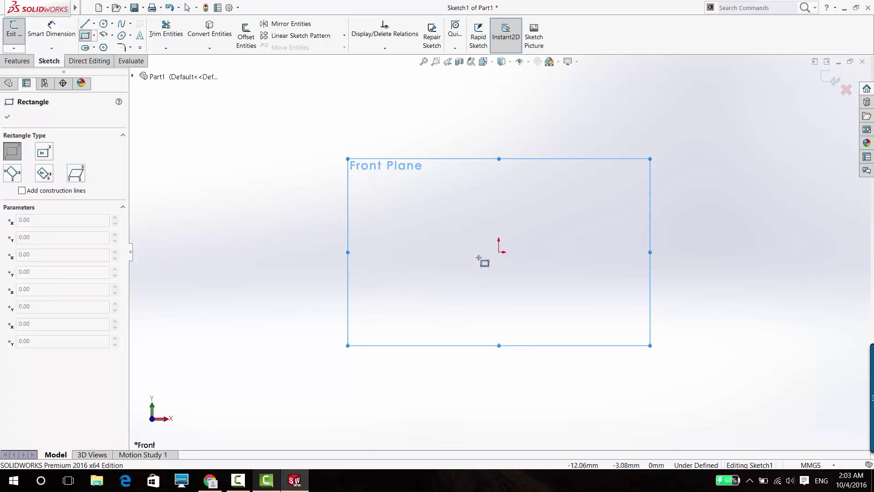
{"action": "left_click", "coordinate": [94, 35]}
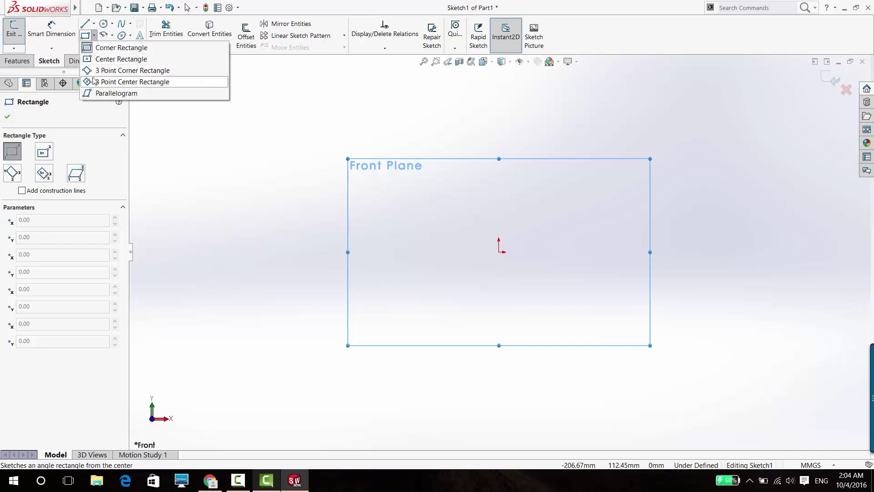
{"action": "left_click", "coordinate": [90, 52]}
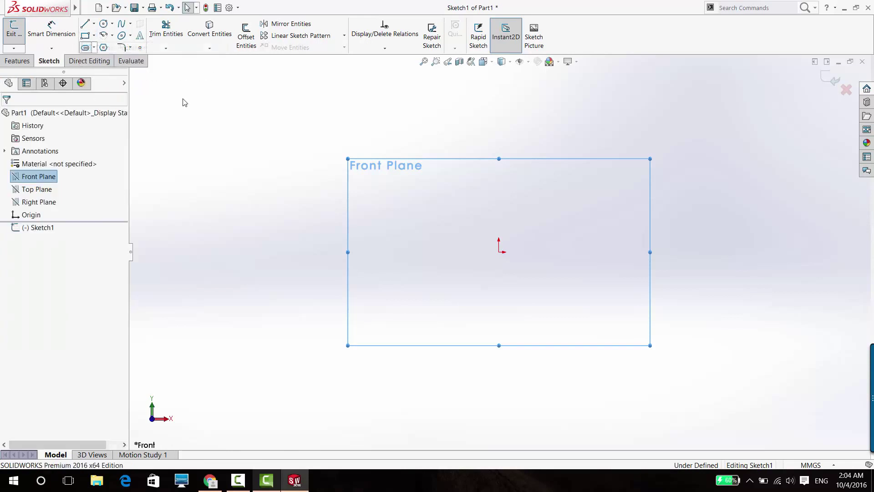
{"action": "left_click", "coordinate": [84, 36]}
{"action": "left_click_drag", "start_coordinate": [482, 237], "coordinate": [556, 120]}
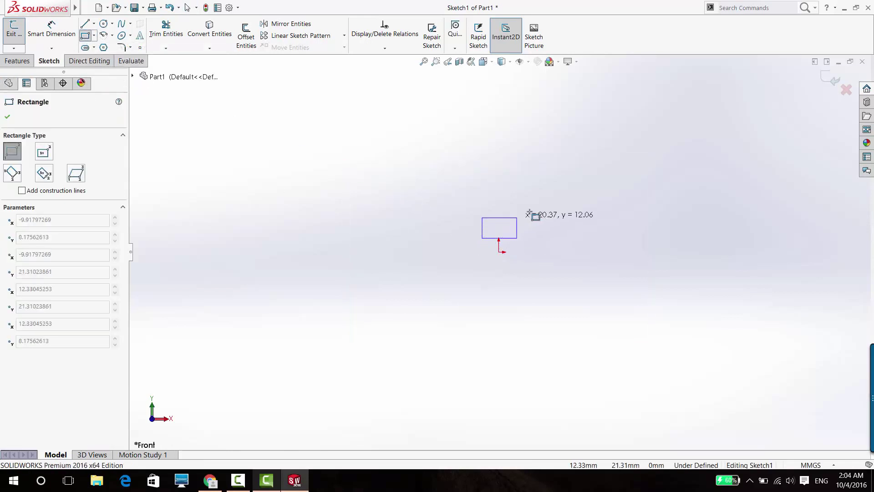
{"action": "key", "text": "Escape"}
{"action": "key", "text": "Escape"}
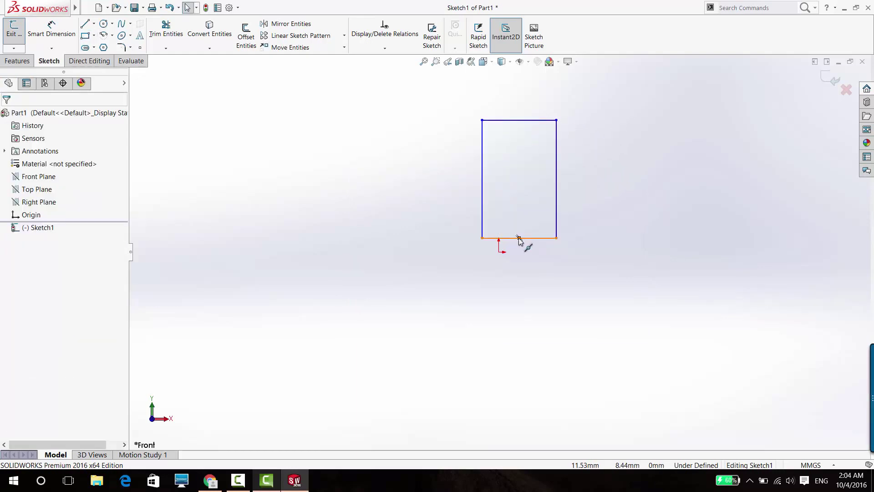
- Make the rectangle's bottom-edge midpoint coincident with the origin
{"action": "left_click", "coordinate": [519, 238]}
{"action": "left_click_drag", "start_coordinate": [519, 239], "coordinate": [514, 242]}
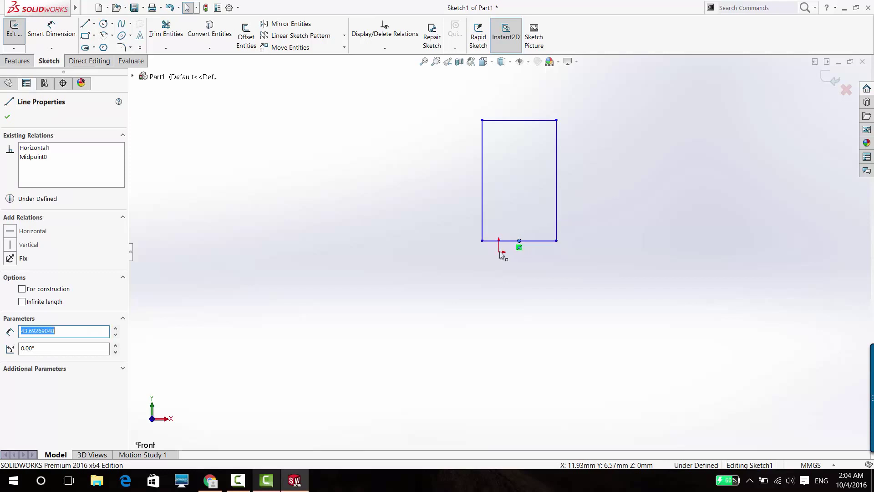
{"action": "left_click", "coordinate": [499, 251], "text": "ctrl"}
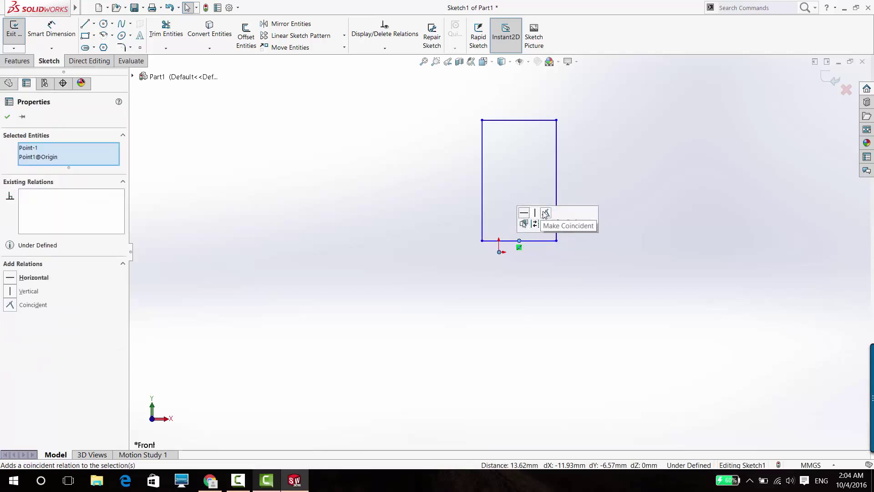
{"action": "left_click", "coordinate": [546, 214]}
{"action": "left_click", "coordinate": [392, 244]}
{"action": "left_click", "coordinate": [51, 29]}
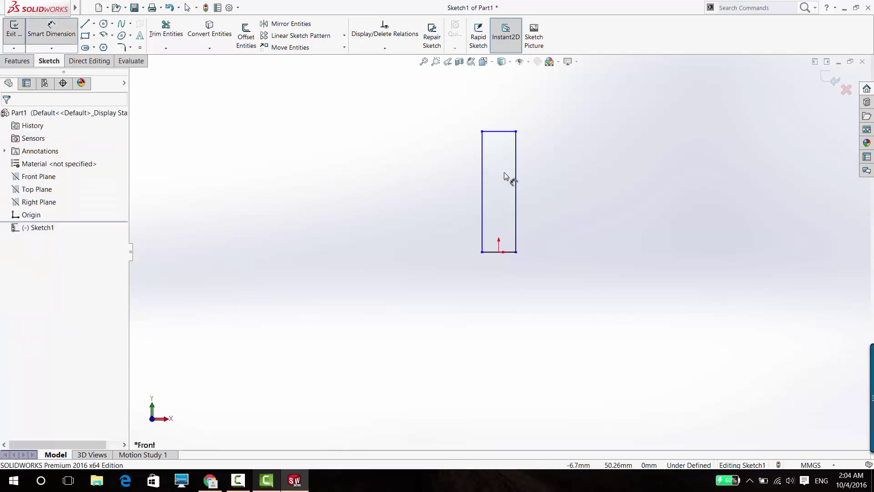
- Dimension the rectangle's right edge 54 mm and its bottom edge 35 mm
{"action": "left_click", "coordinate": [517, 173]}
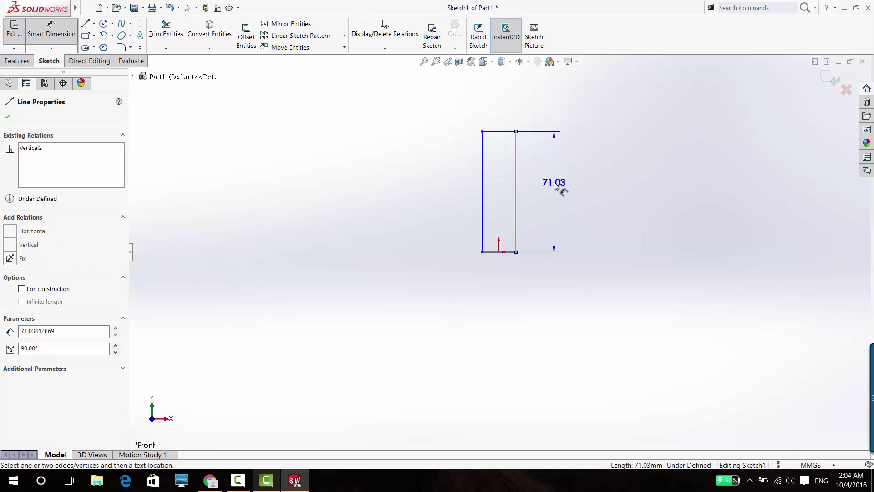
{"action": "left_click", "coordinate": [553, 182]}
{"action": "type", "text": "54"}
{"action": "key", "text": "Return"}
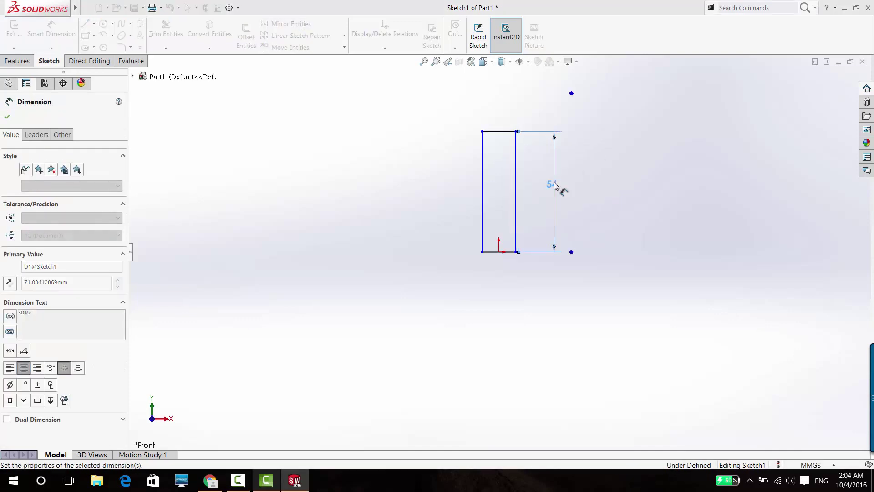
{"action": "left_click", "coordinate": [490, 253]}
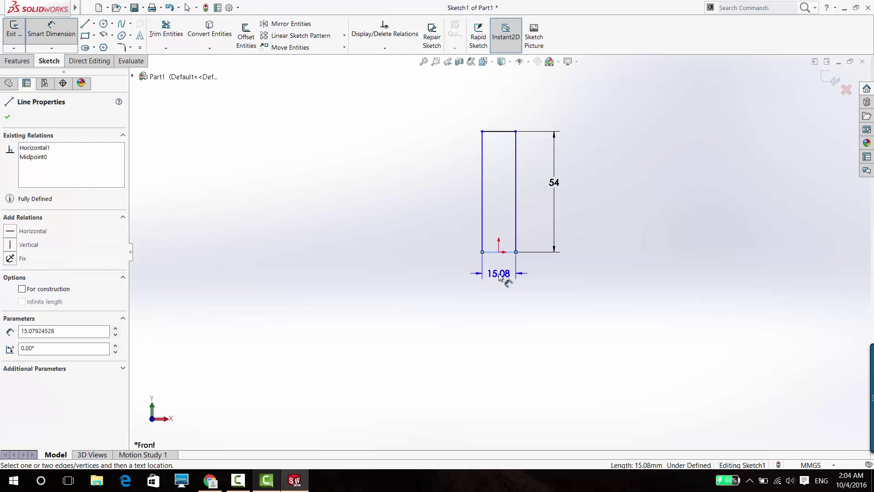
{"action": "left_click", "coordinate": [499, 277]}
{"action": "type", "text": "35"}
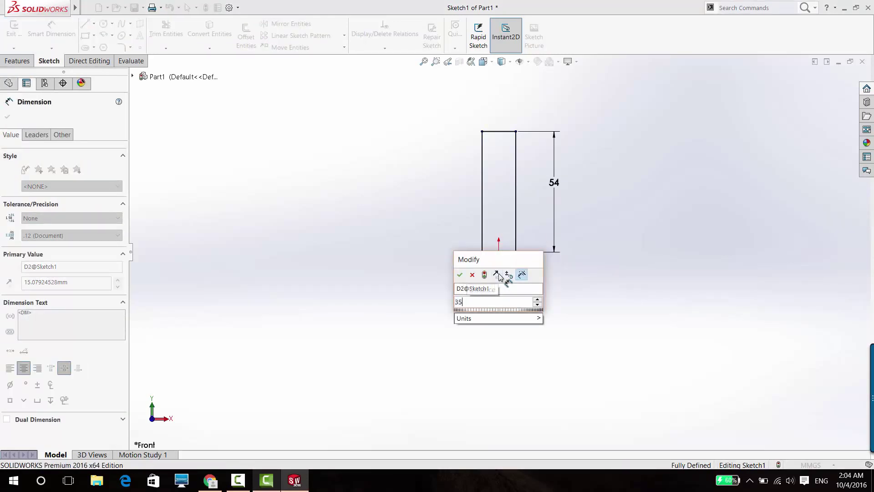
{"action": "key", "text": "Return"}
{"action": "left_click", "coordinate": [17, 61]}
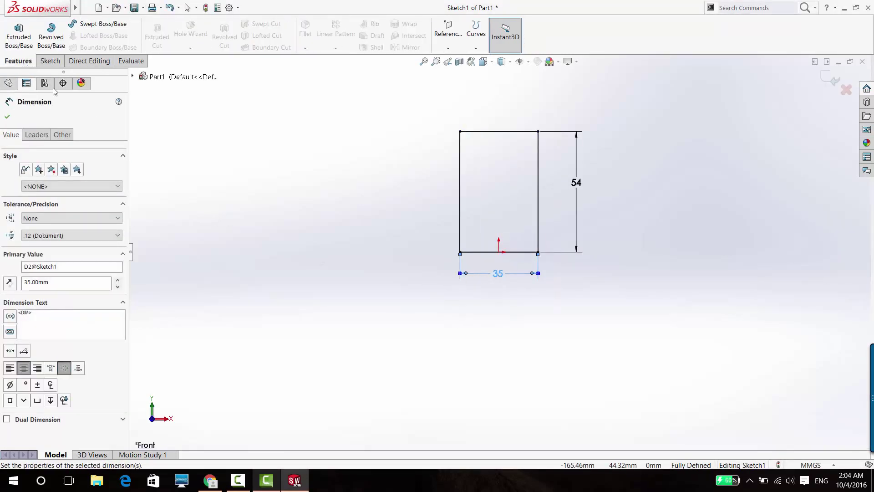
- Extrude the rectangle sketch 65 mm Mid Plane to create Boss-Extrude1
{"action": "left_click", "coordinate": [27, 45]}
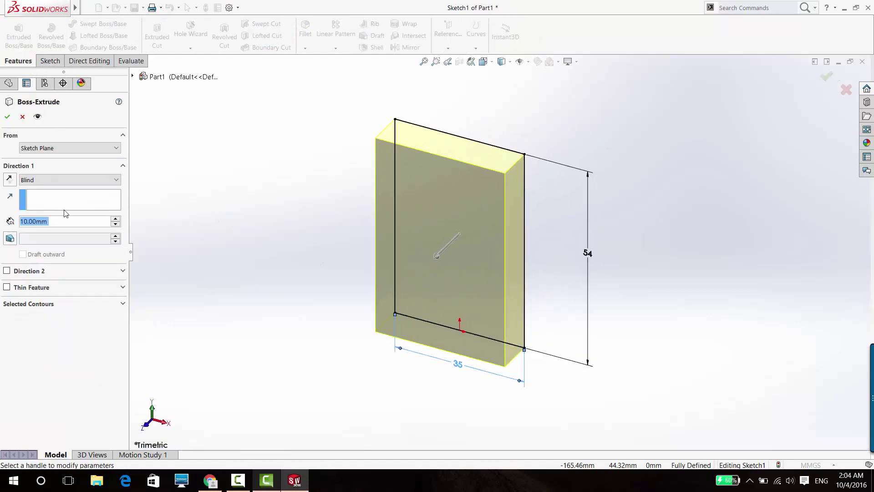
{"action": "left_click", "coordinate": [55, 179]}
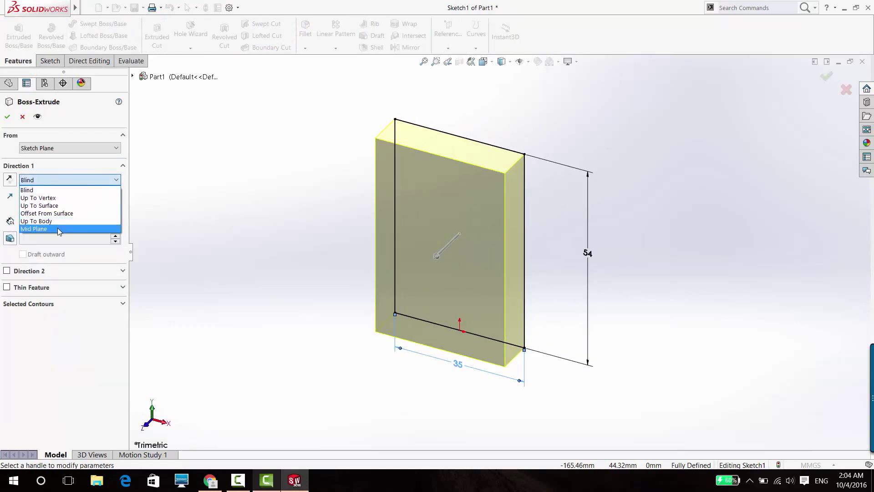
{"action": "left_click", "coordinate": [73, 230]}
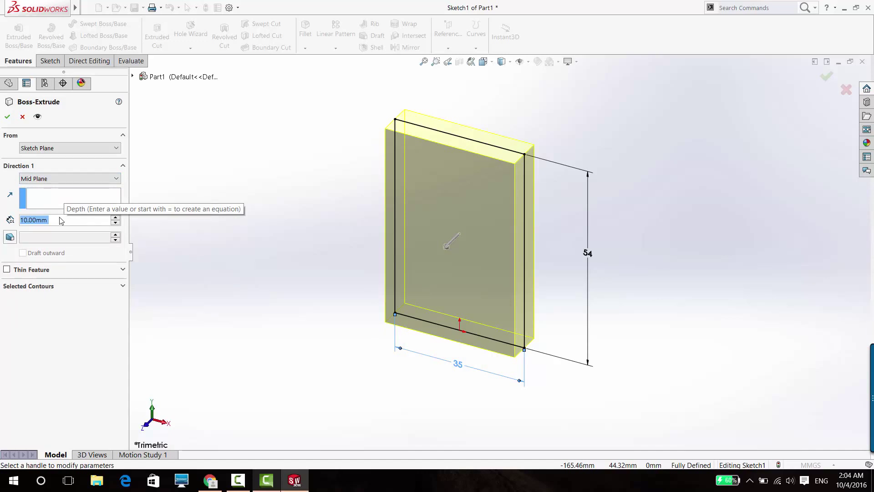
{"action": "type", "text": "65"}
{"action": "key", "text": "Return"}
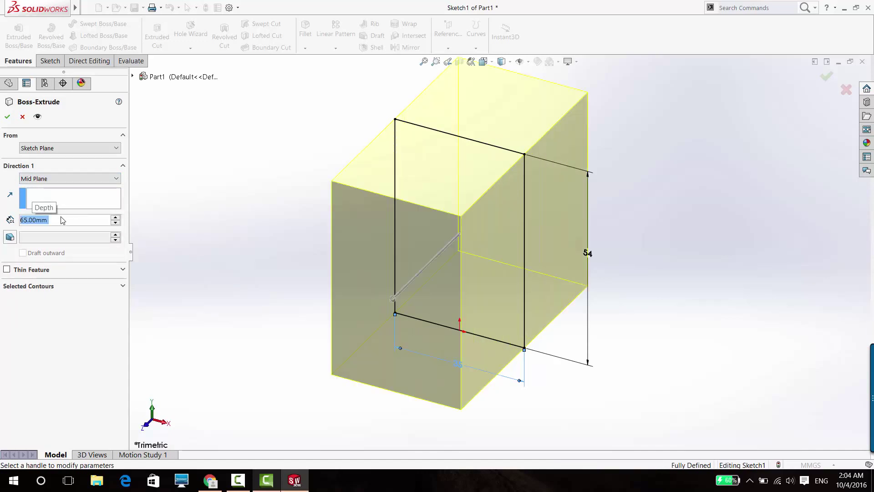
{"action": "left_click", "coordinate": [8, 118]}
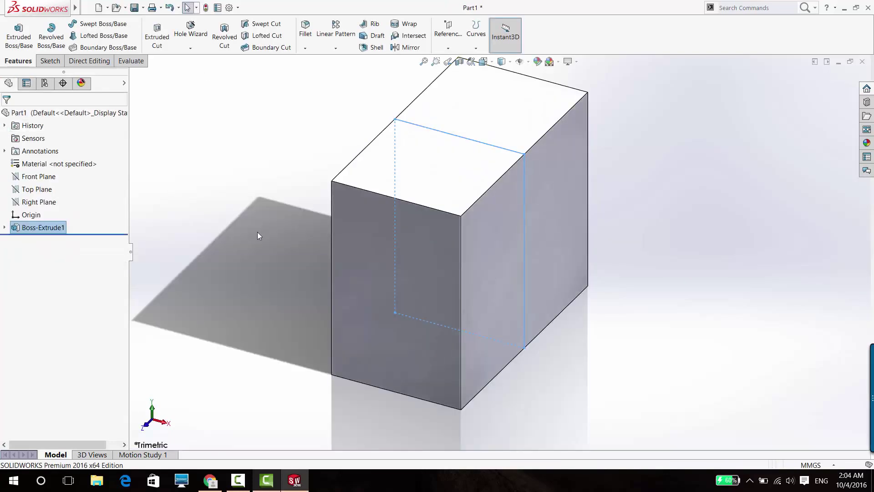
- Start a sketch on the Right Plane and draw a vertical straight slot ending at the origin
{"action": "left_click", "coordinate": [501, 209]}
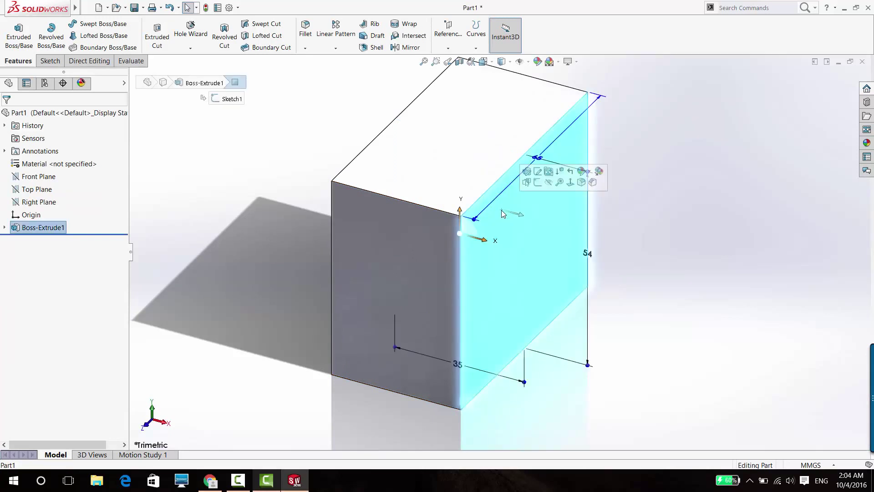
{"action": "left_click", "coordinate": [138, 266]}
{"action": "left_click", "coordinate": [39, 201]}
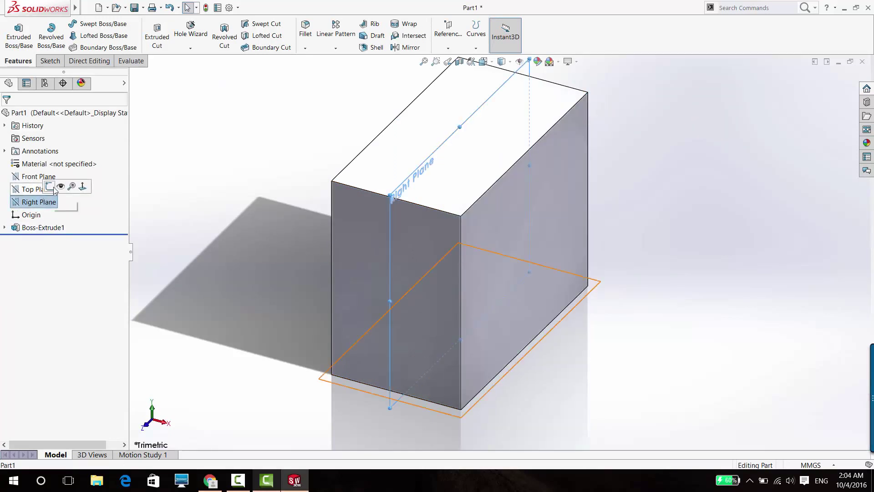
{"action": "left_click", "coordinate": [52, 187]}
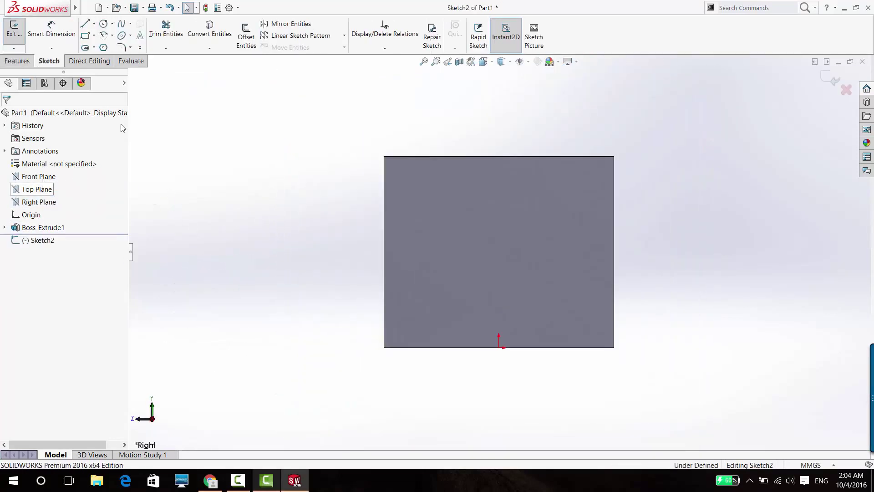
{"action": "left_click", "coordinate": [94, 36]}
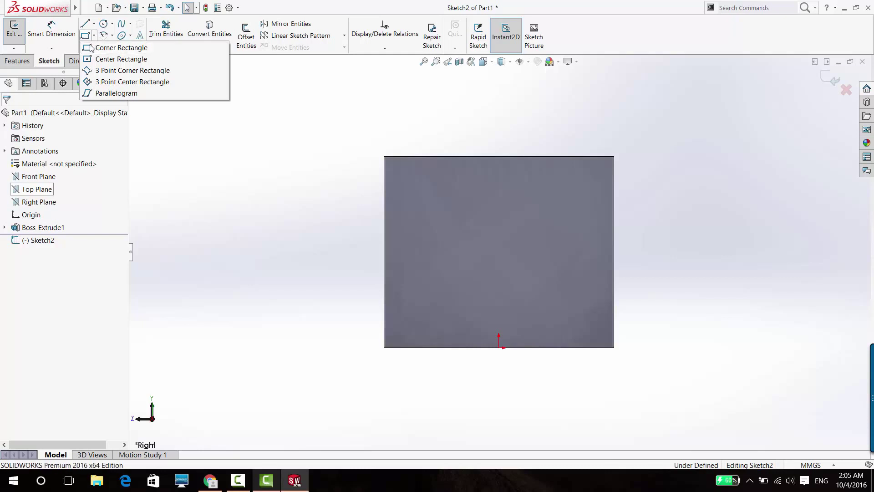
{"action": "left_click", "coordinate": [94, 48]}
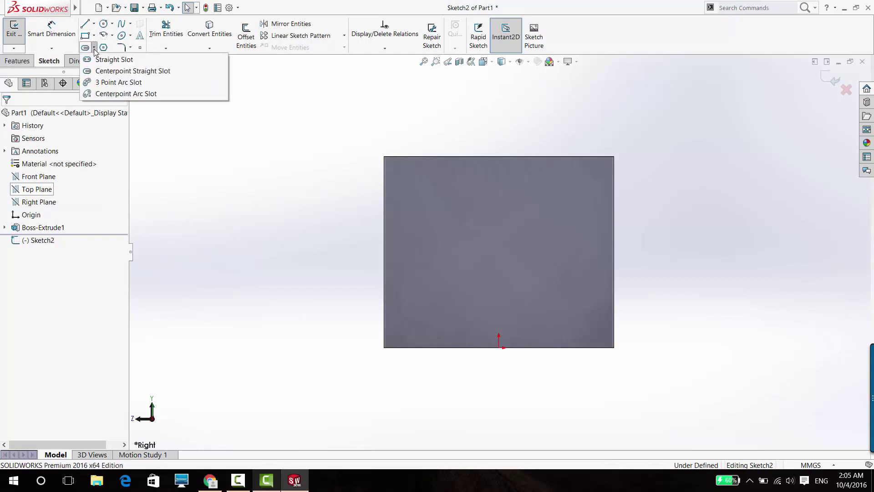
{"action": "left_click", "coordinate": [109, 60]}
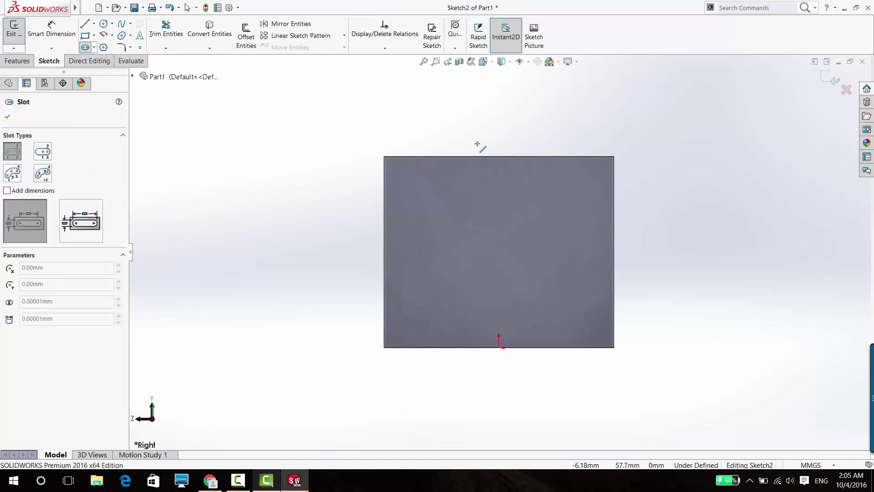
{"action": "left_click", "coordinate": [499, 185]}
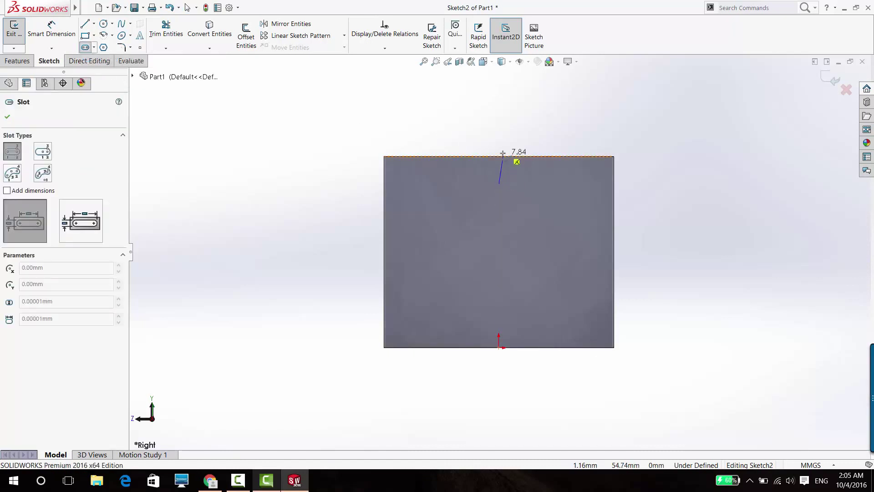
{"action": "left_click", "coordinate": [499, 322]}
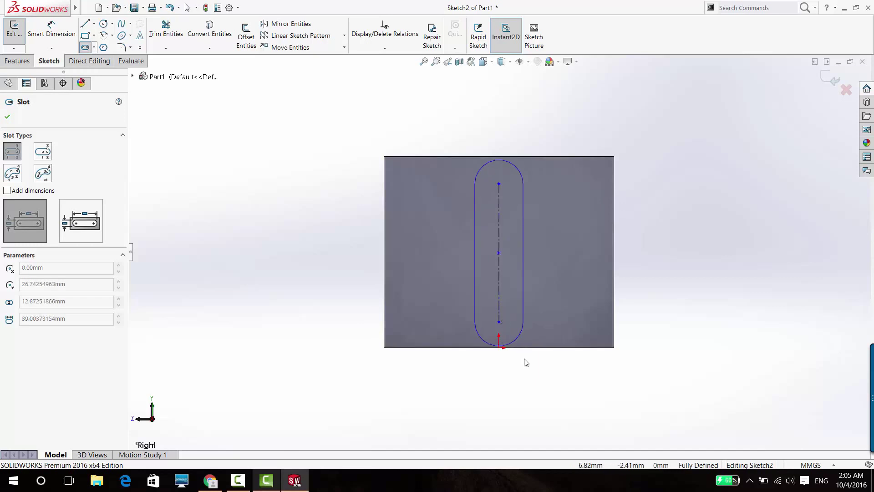
{"action": "left_click", "coordinate": [560, 414]}
{"action": "right_click", "coordinate": [352, 250]}
{"action": "left_click", "coordinate": [364, 259]}
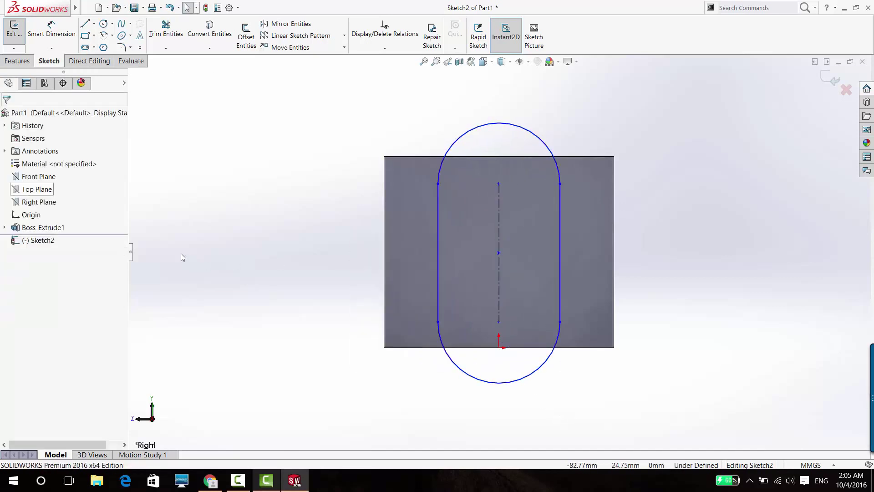
- Dimension the slot's top end arc to radius 20 mm
{"action": "left_click", "coordinate": [51, 30]}
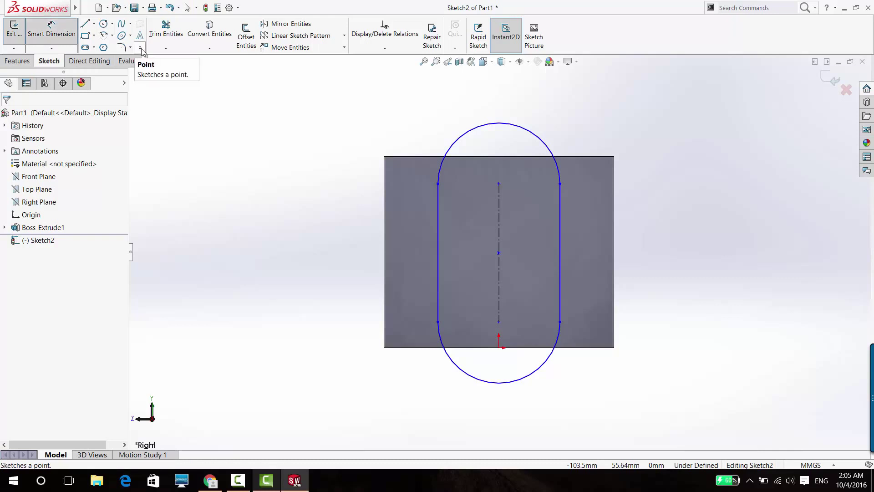
{"action": "left_click", "coordinate": [466, 134]}
{"action": "left_click", "coordinate": [412, 108]}
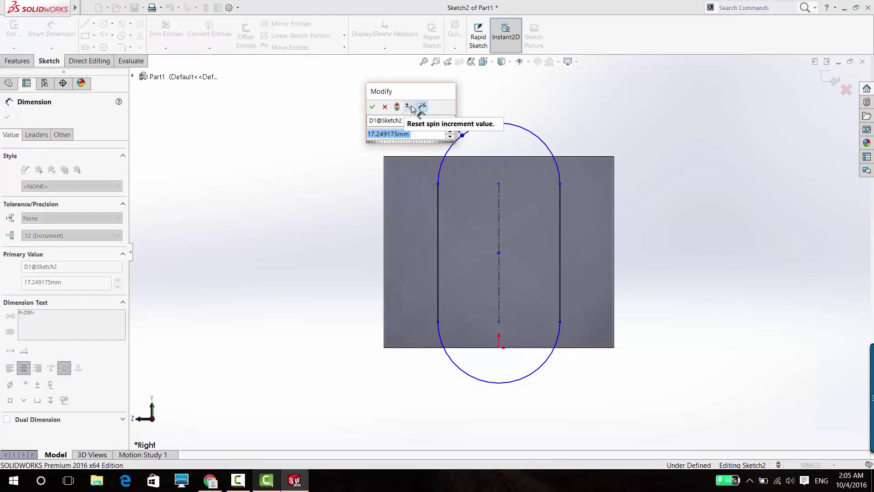
{"action": "type", "text": "20"}
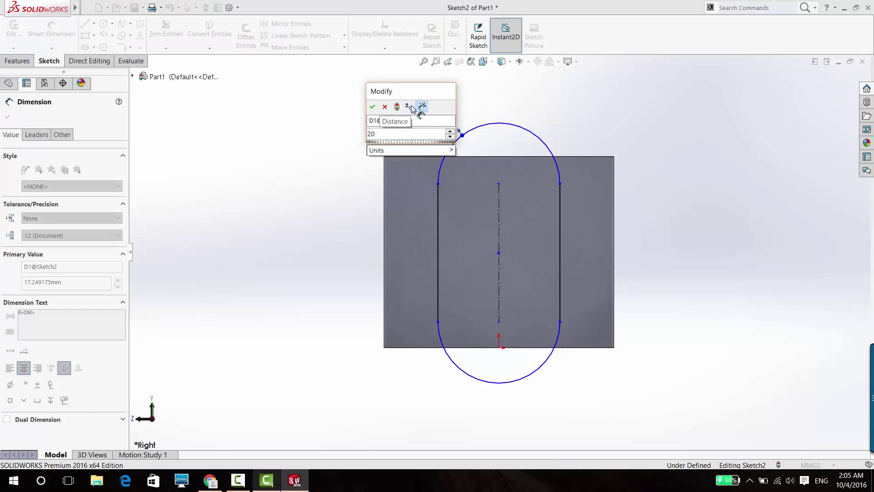
{"action": "key", "text": "Return"}
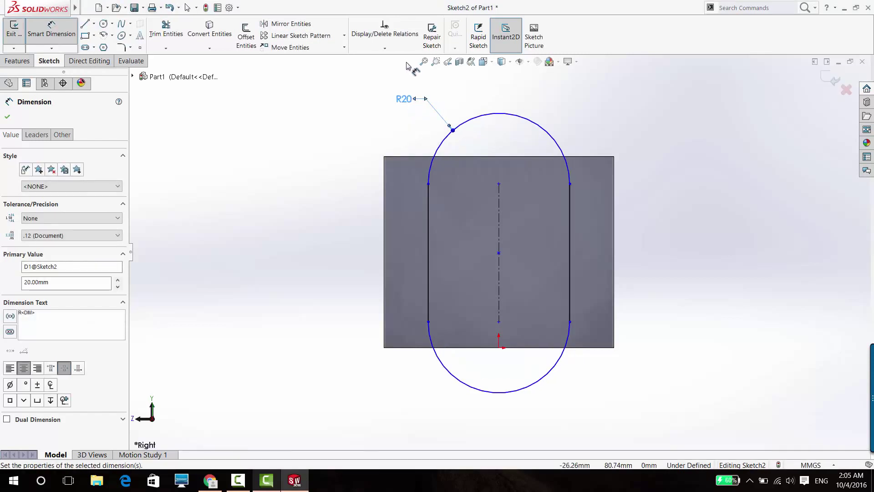
{"action": "key", "text": "Escape"}
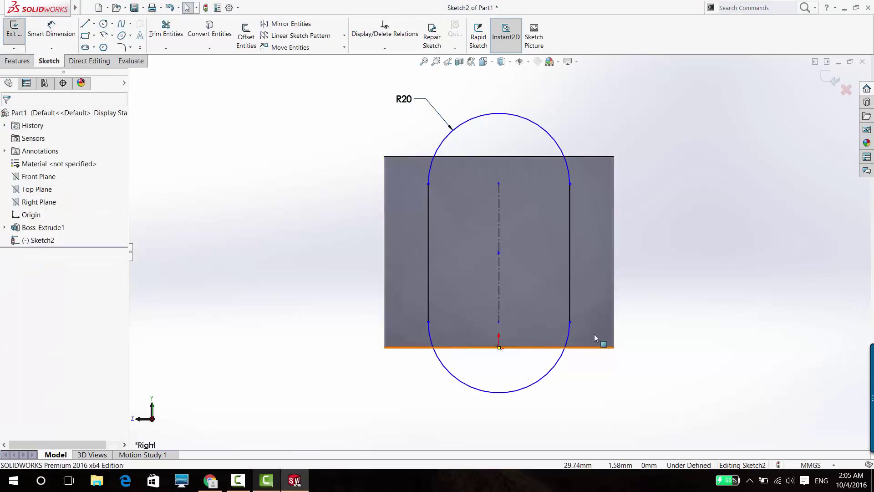
- Drag the slot's lower end to the block's bottom edge and close it with a line
{"action": "left_click", "coordinate": [573, 326]}
{"action": "left_click_drag", "start_coordinate": [573, 326], "coordinate": [575, 350]}
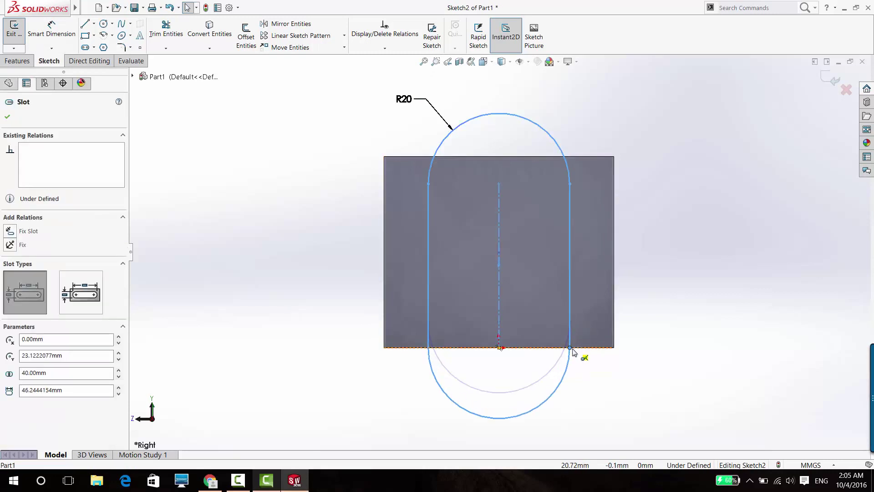
{"action": "left_click", "coordinate": [543, 397]}
{"action": "left_click", "coordinate": [554, 398]}
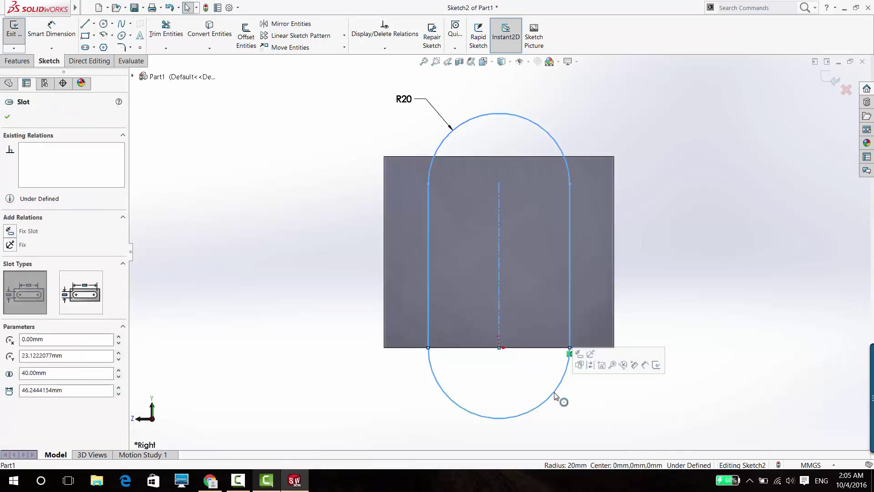
{"action": "left_click", "coordinate": [585, 390]}
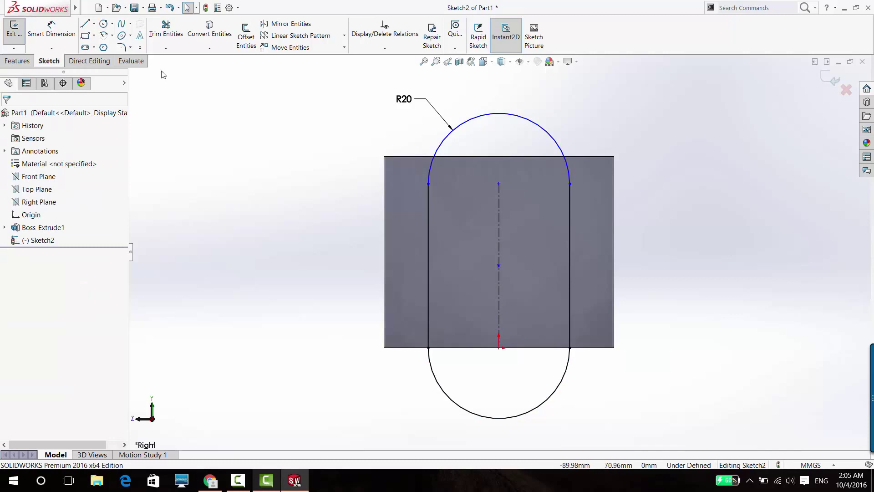
{"action": "left_click", "coordinate": [86, 25]}
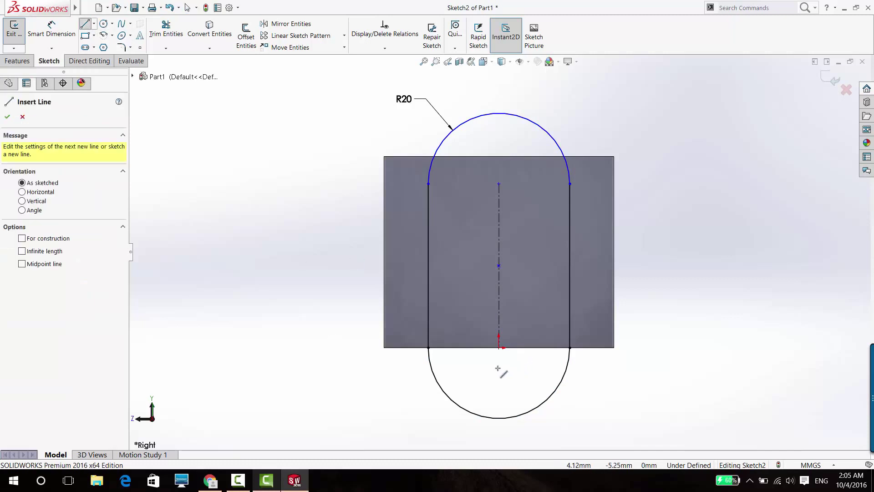
{"action": "left_click", "coordinate": [432, 347]}
{"action": "left_click", "coordinate": [570, 349]}
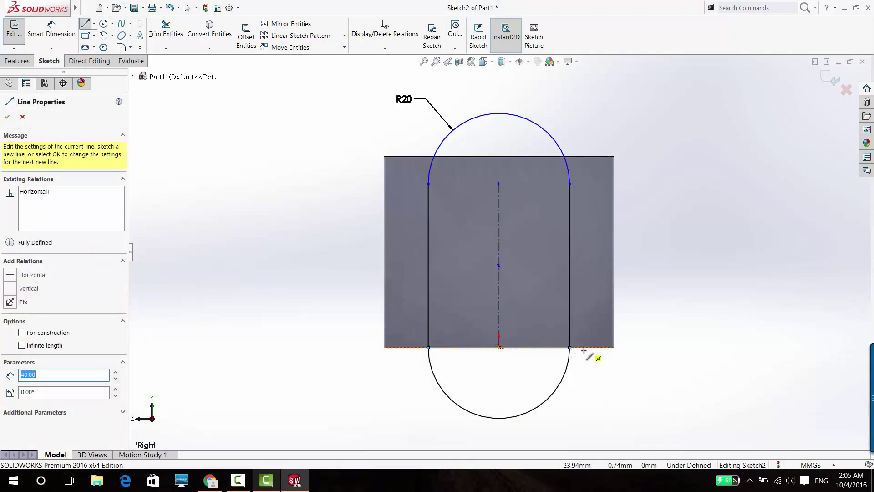
{"action": "key", "text": "Escape"}
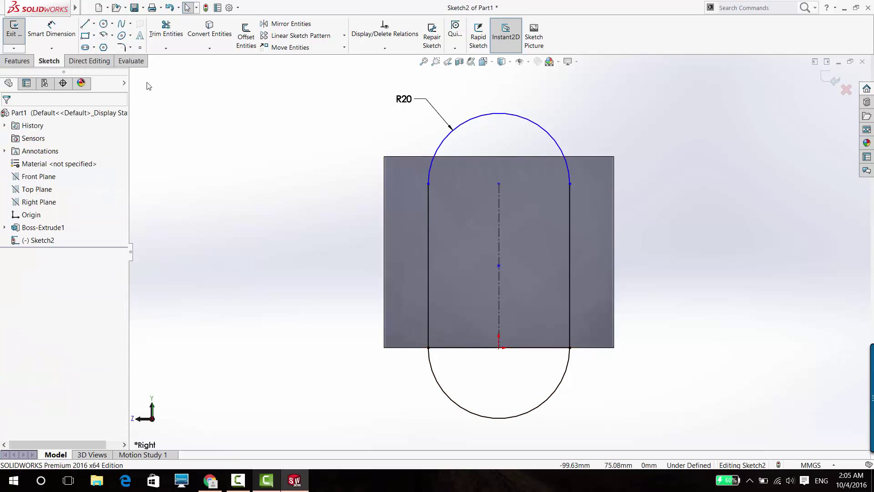
- Dimension the slot's top arc 60 mm from the block's bottom edge
{"action": "left_click", "coordinate": [51, 28]}
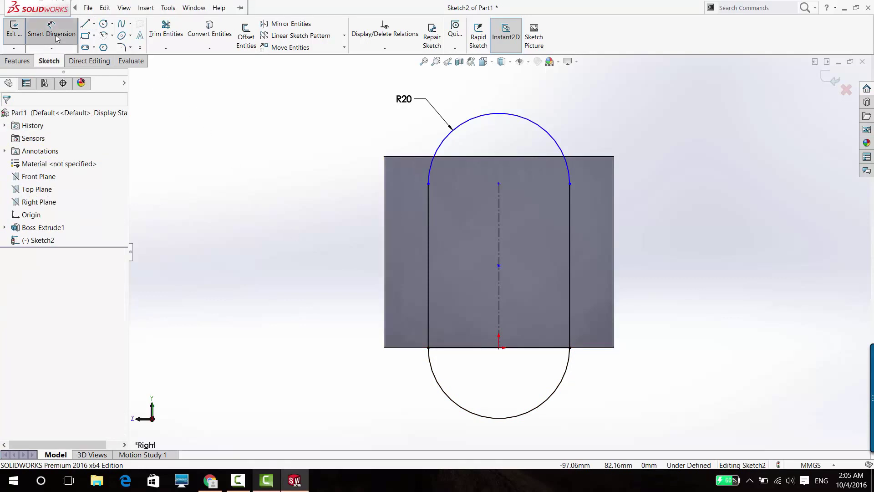
{"action": "left_click", "coordinate": [500, 114]}
{"action": "left_click", "coordinate": [609, 348]}
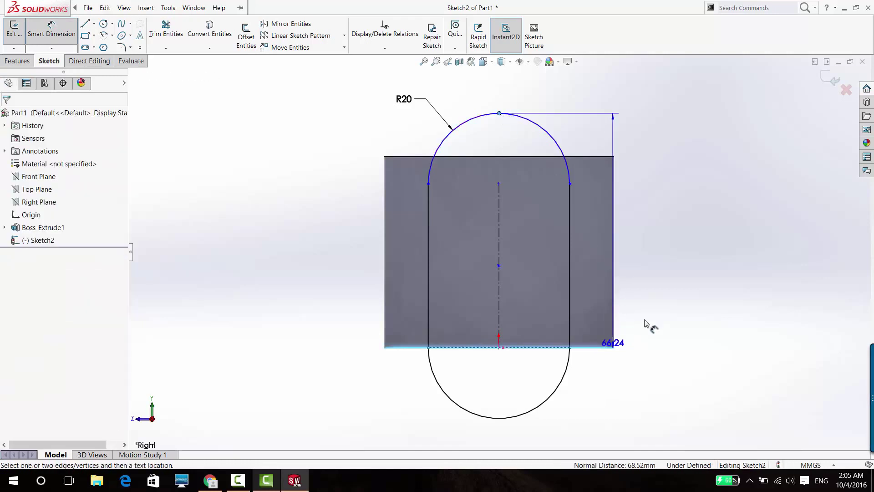
{"action": "left_click", "coordinate": [674, 238]}
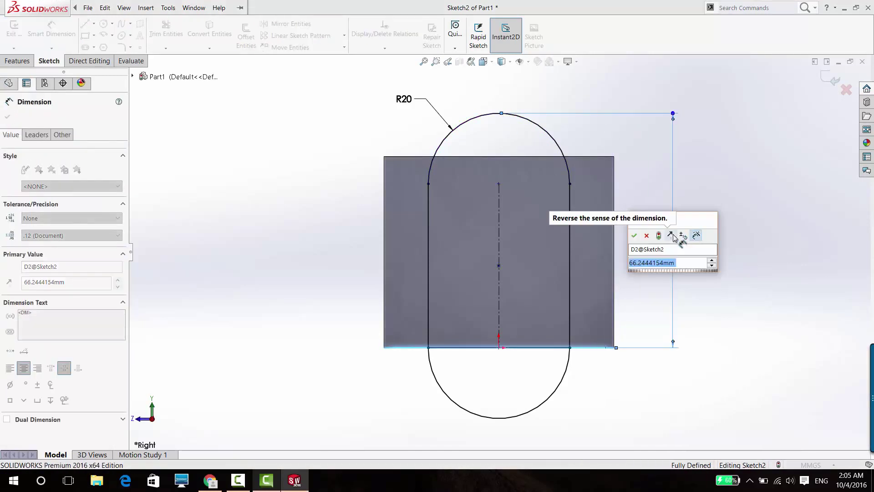
{"action": "type", "text": "60"}
{"action": "key", "text": "Return"}
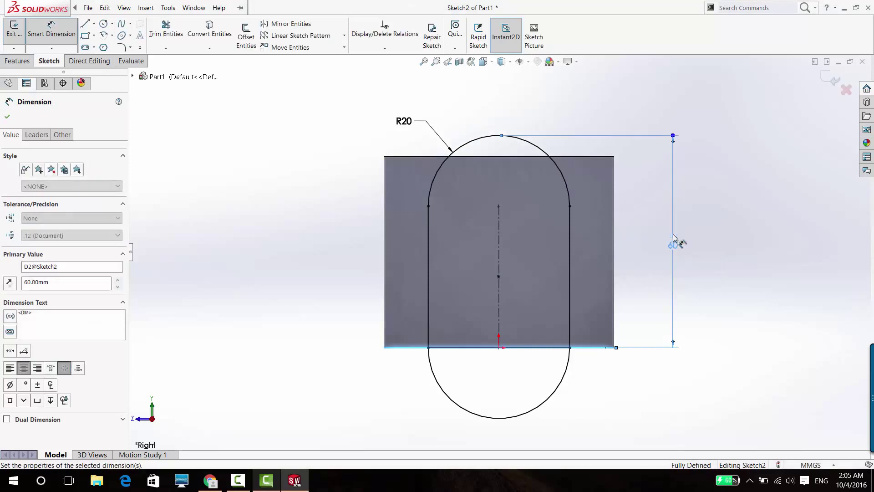
{"action": "left_click", "coordinate": [628, 238]}
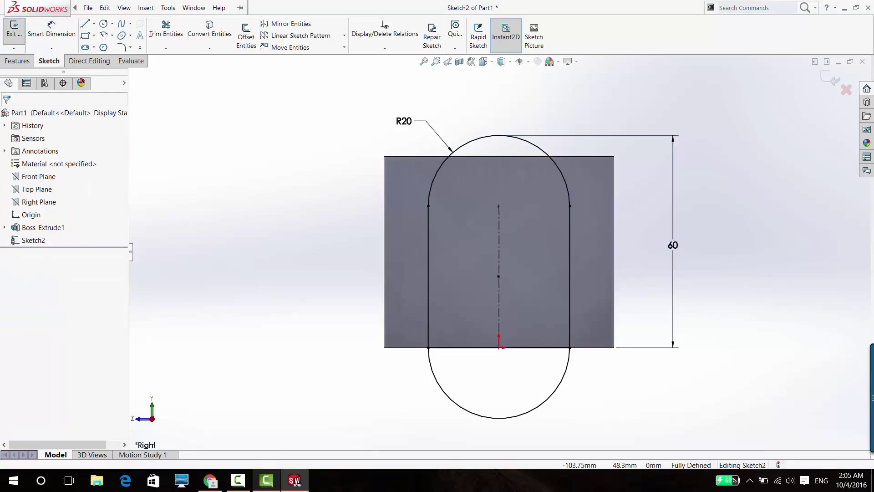
{"action": "left_click", "coordinate": [12, 62]}
- Extrude the slot region 65 mm Mid Plane as Boss-Extrude2
{"action": "left_click", "coordinate": [19, 35]}
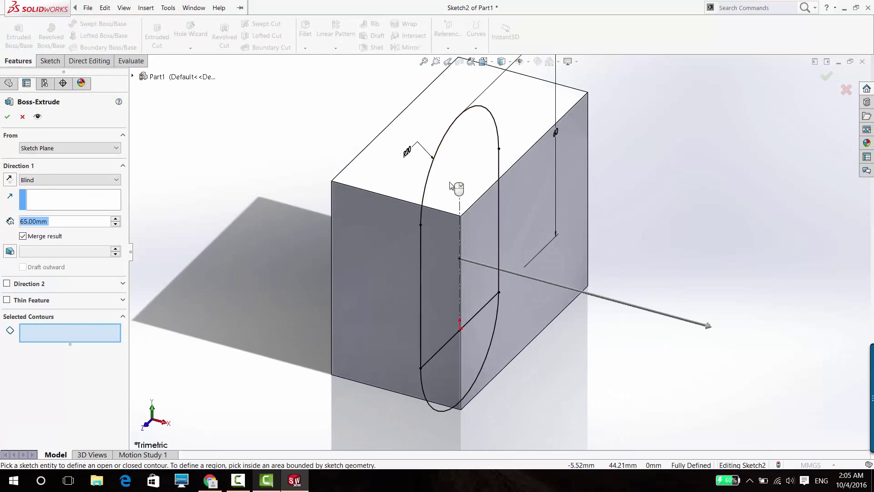
{"action": "left_click", "coordinate": [452, 185]}
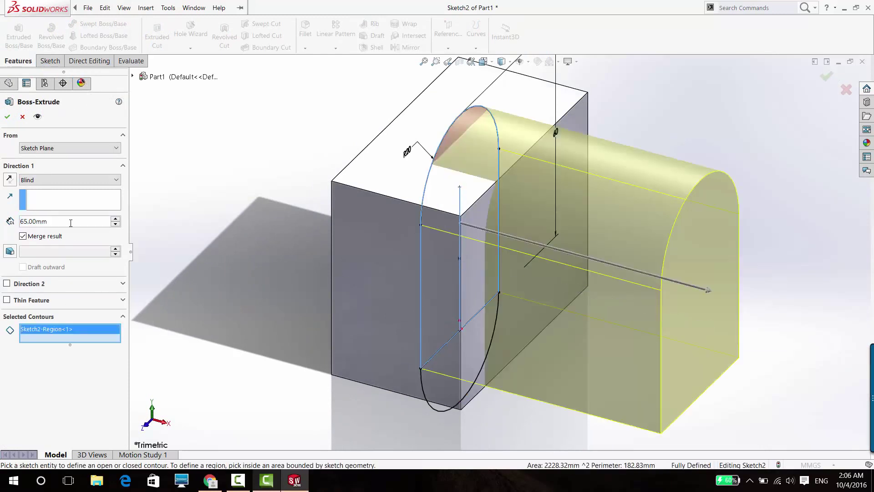
{"action": "left_click", "coordinate": [59, 180]}
{"action": "left_click", "coordinate": [50, 239]}
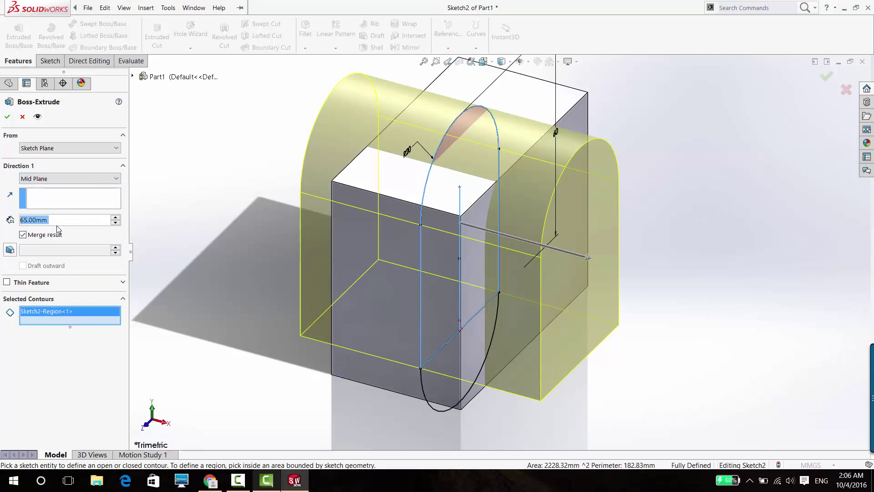
{"action": "left_click", "coordinate": [7, 116]}
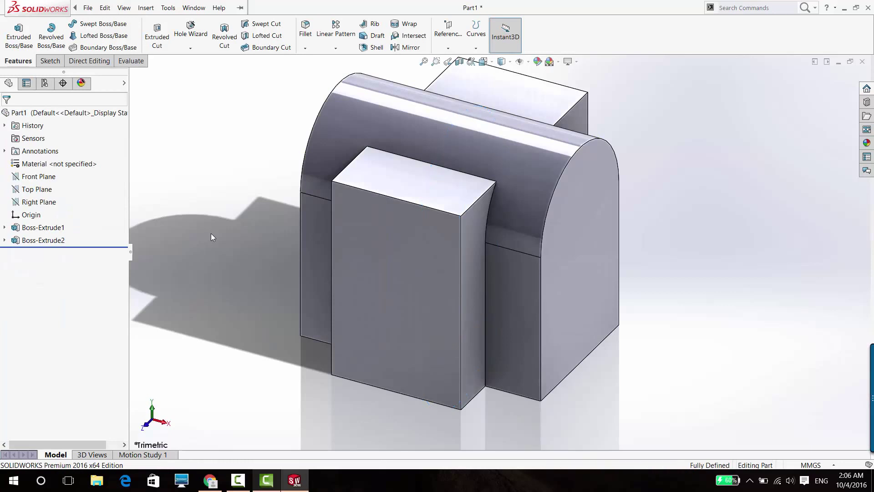
- Draw a circle on the block's front face, viewed normal to it, with diameter 20 mm
{"action": "mouse_move", "coordinate": [211, 234]}
{"action": "middle_mouse_down"}
{"action": "mouse_move", "coordinate": [181, 226]}
{"action": "mouse_move", "coordinate": [149, 195]}
{"action": "mouse_move", "coordinate": [108, 190]}
{"action": "mouse_move", "coordinate": [212, 179]}
{"action": "mouse_move", "coordinate": [205, 170]}
{"action": "mouse_move", "coordinate": [259, 197]}
{"action": "middle_mouse_up"}
{"action": "left_click", "coordinate": [360, 182]}
{"action": "left_click", "coordinate": [386, 159]}
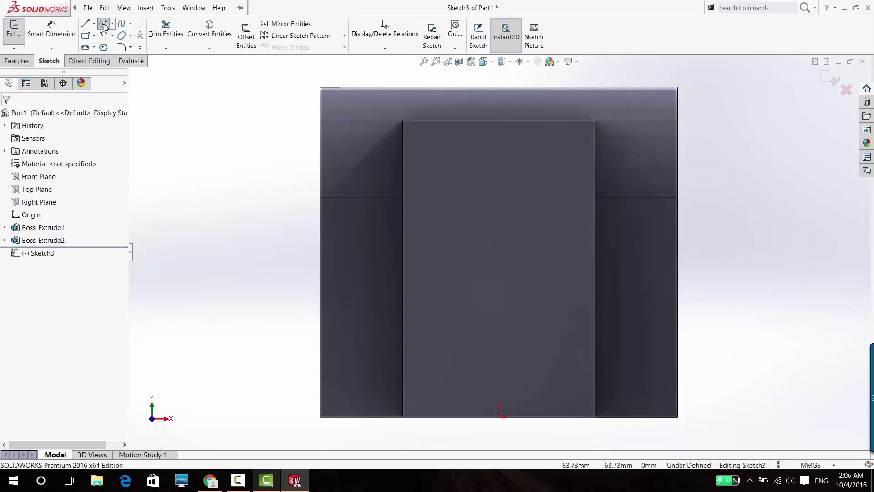
{"action": "left_click", "coordinate": [104, 26]}
{"action": "left_click", "coordinate": [492, 183]}
{"action": "left_click", "coordinate": [518, 170]}
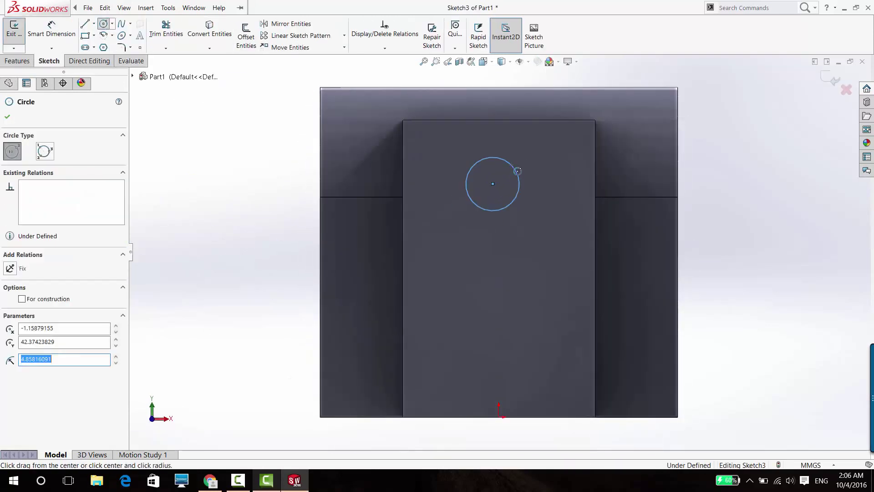
{"action": "left_click", "coordinate": [51, 29]}
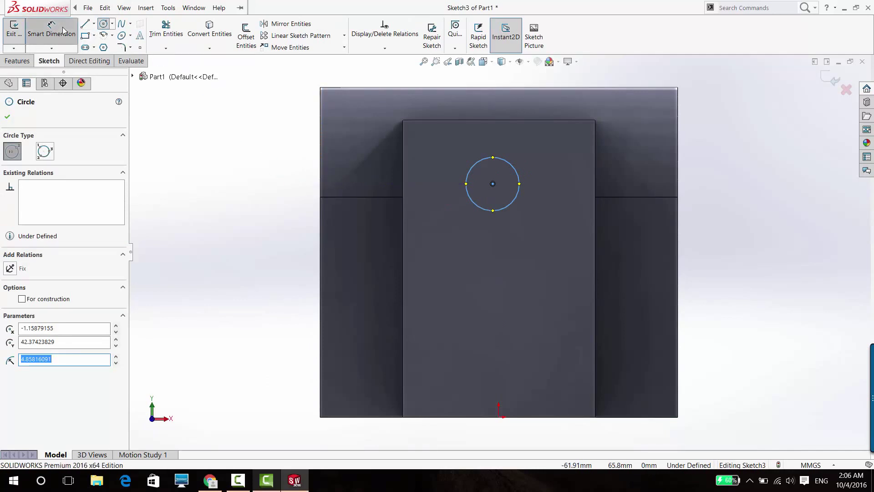
{"action": "left_click", "coordinate": [512, 206]}
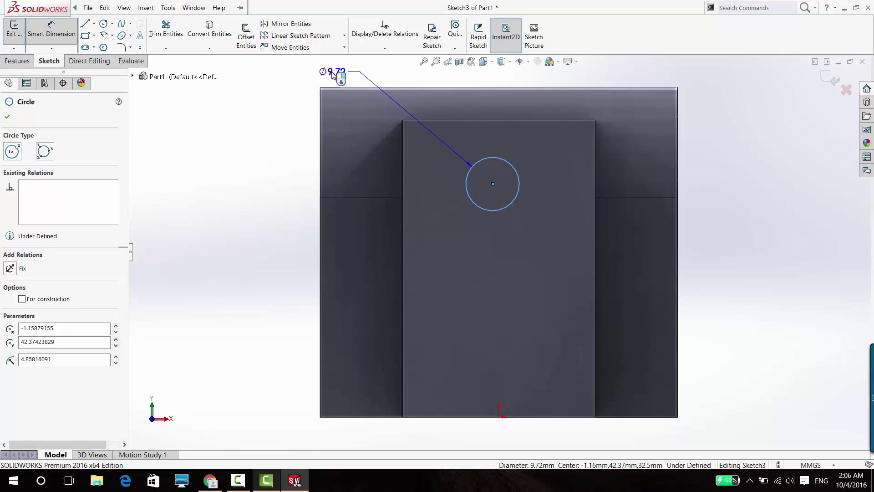
{"action": "left_click", "coordinate": [334, 75]}
{"action": "type", "text": "20"}
{"action": "key", "text": "Return"}
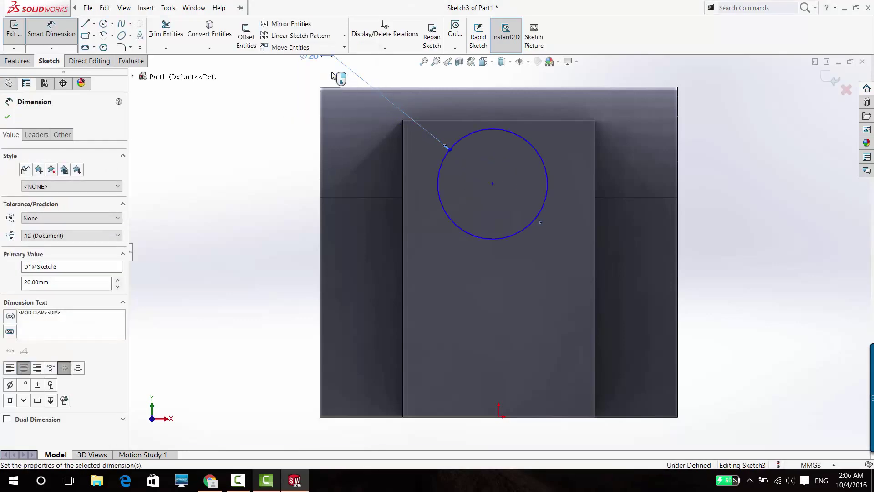
{"action": "key", "text": "Escape"}
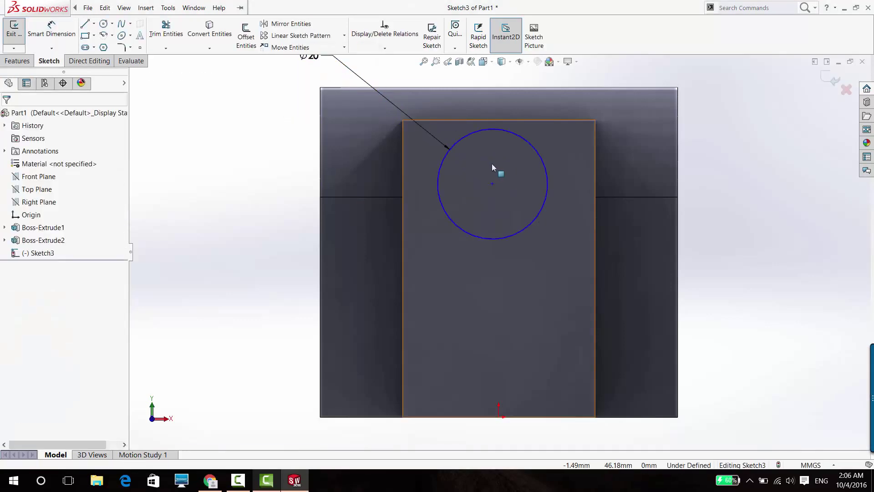
- Align the circle centre vertically with the origin and place it 40 mm above it
{"action": "left_click", "coordinate": [493, 184]}
{"action": "left_click", "coordinate": [499, 416], "text": "ctrl"}
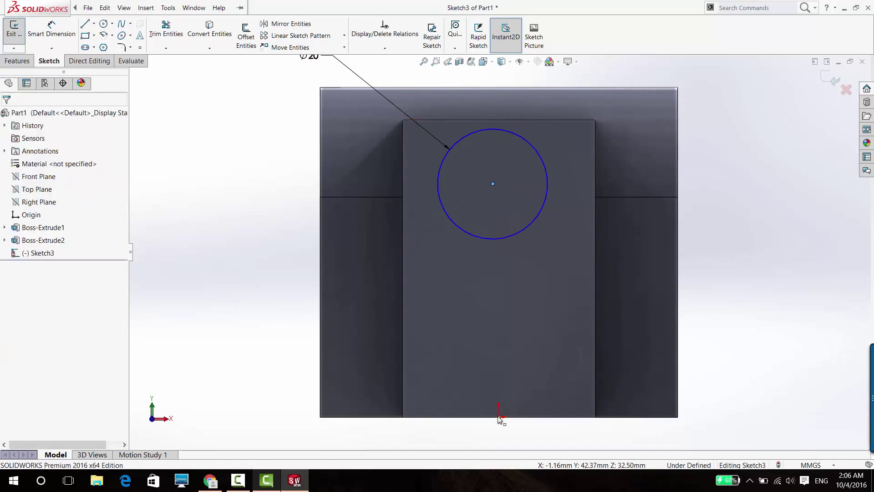
{"action": "left_click", "coordinate": [534, 389]}
{"action": "key", "text": "Escape"}
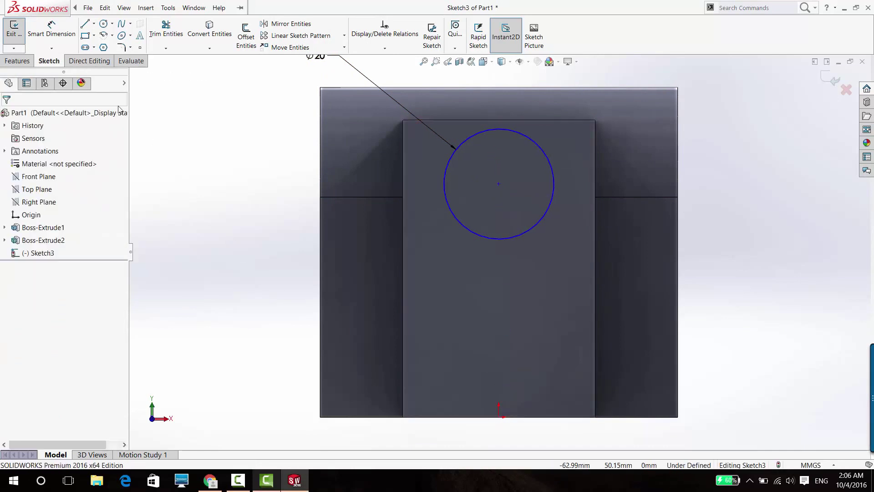
{"action": "left_click", "coordinate": [51, 30]}
{"action": "left_click", "coordinate": [499, 184]}
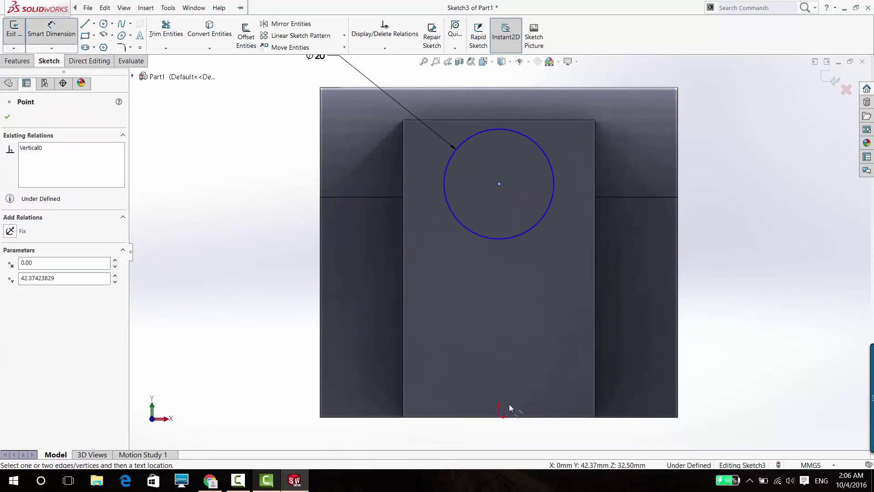
{"action": "left_click", "coordinate": [499, 416]}
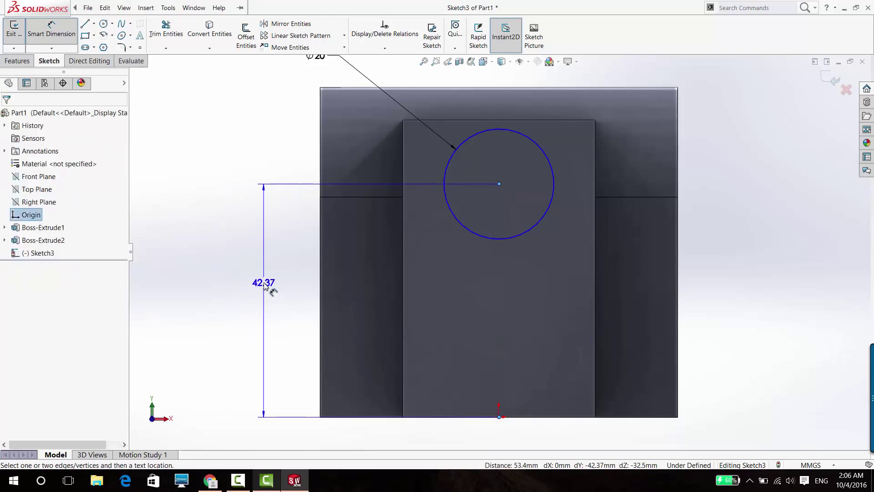
{"action": "left_click", "coordinate": [264, 285]}
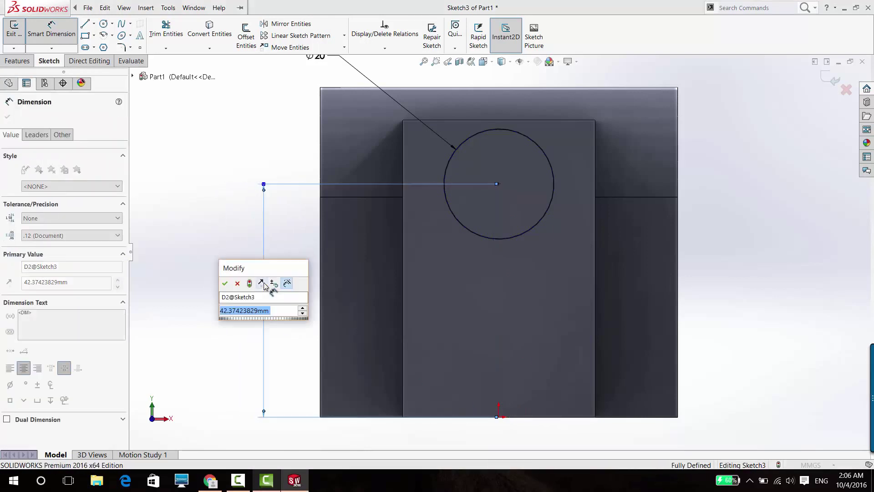
{"action": "type", "text": "40"}
{"action": "key", "text": "Return"}
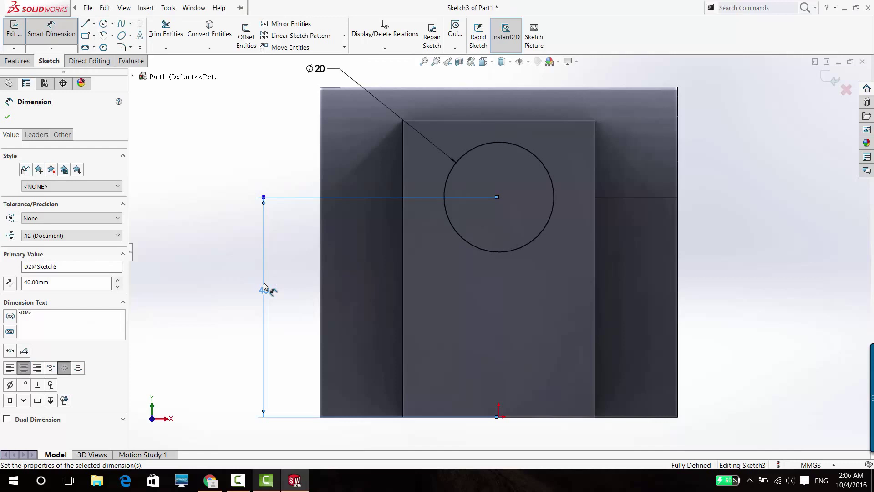
{"action": "key", "text": "Escape"}
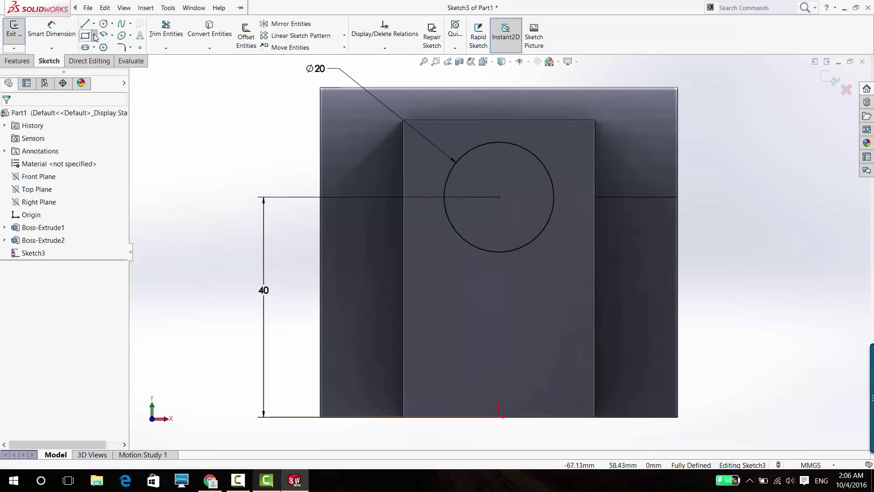
{"action": "left_click", "coordinate": [95, 36]}
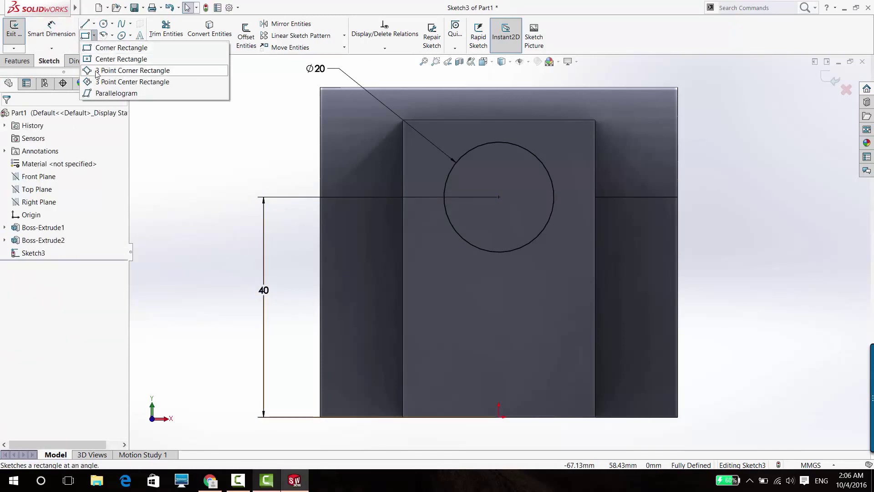
- Draw a small tilted 3 Point Center Rectangle over the circle's edge
{"action": "left_click", "coordinate": [132, 82]}
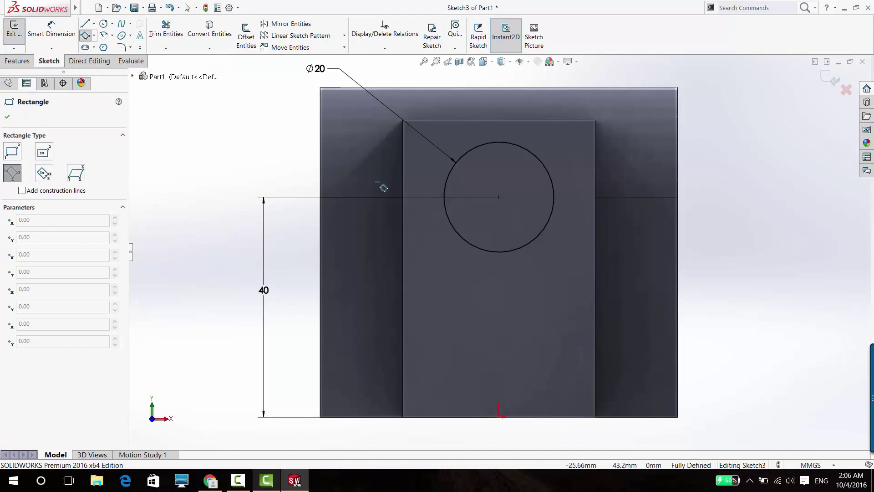
{"action": "left_click", "coordinate": [457, 191]}
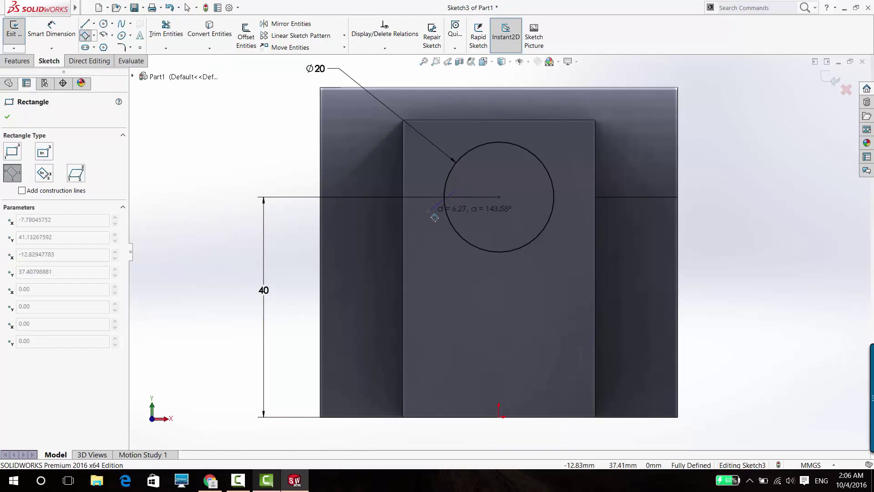
{"action": "left_click", "coordinate": [434, 220]}
{"action": "left_click", "coordinate": [444, 230]}
{"action": "key", "text": "Escape"}
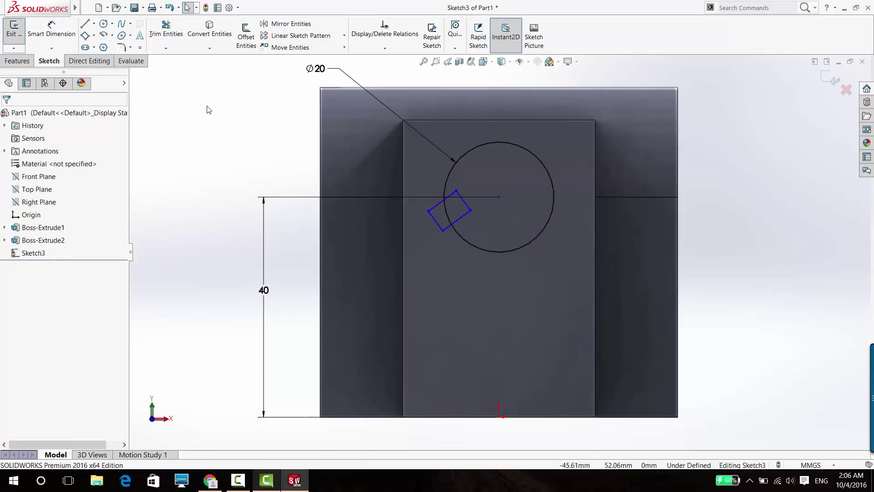
- Add a construction centerline from the rectangle's edge midpoint, merged onto the circle centre
{"action": "left_click", "coordinate": [94, 24]}
{"action": "left_click", "coordinate": [107, 45]}
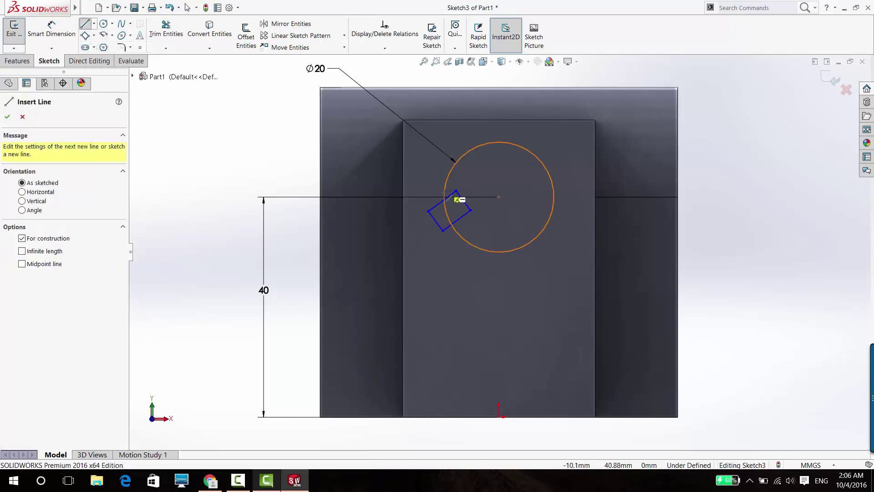
{"action": "left_click", "coordinate": [435, 221]}
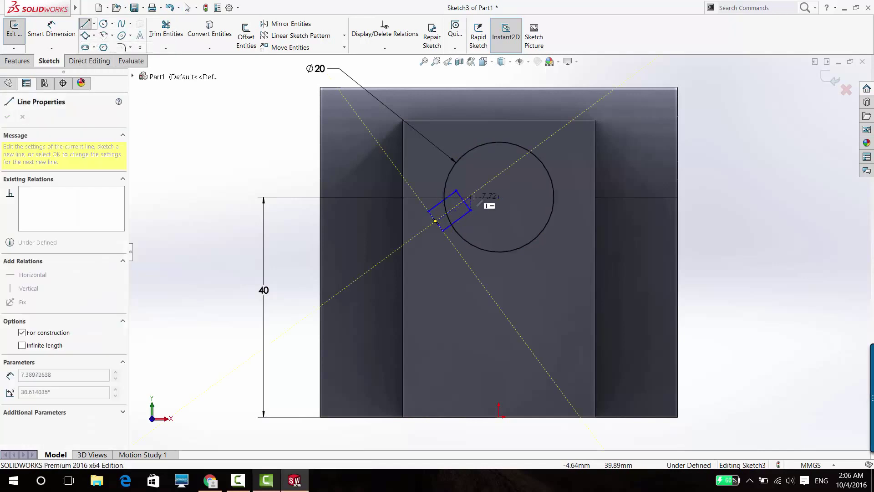
{"action": "left_click", "coordinate": [488, 182]}
{"action": "key", "text": "Escape"}
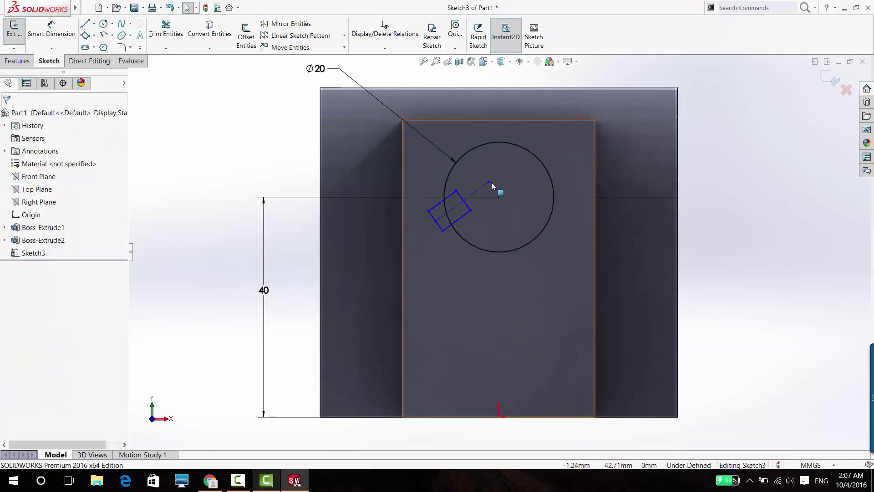
{"action": "left_click", "coordinate": [488, 183]}
{"action": "left_click", "coordinate": [500, 197], "text": "ctrl"}
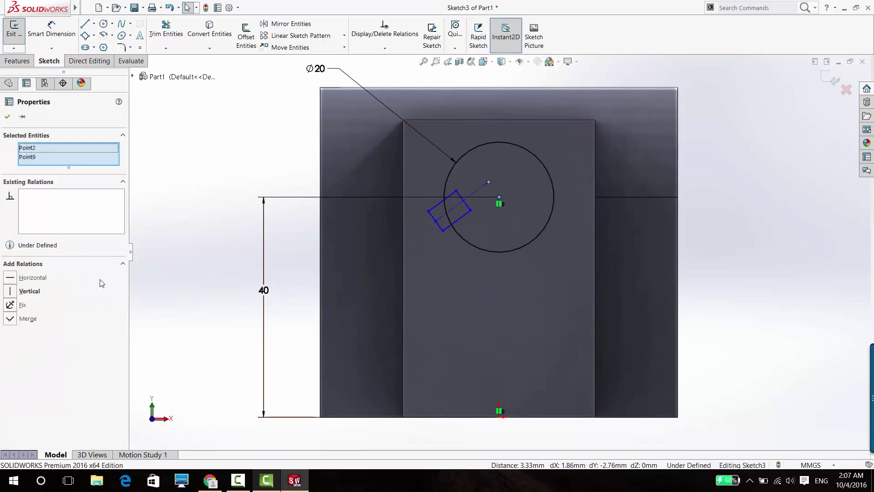
{"action": "left_click", "coordinate": [14, 321]}
{"action": "key", "text": "Escape"}
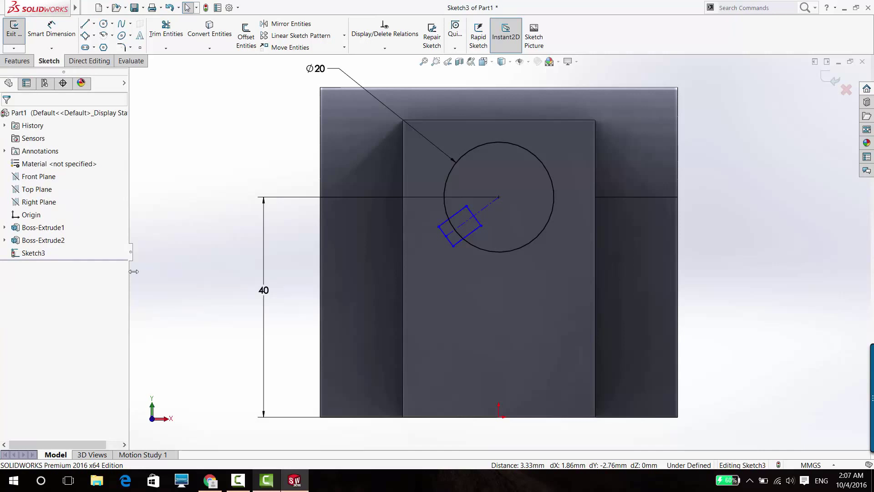
- Dimension the tilted rectangle's sides to 4 mm and 5 mm
{"action": "left_click", "coordinate": [54, 39]}
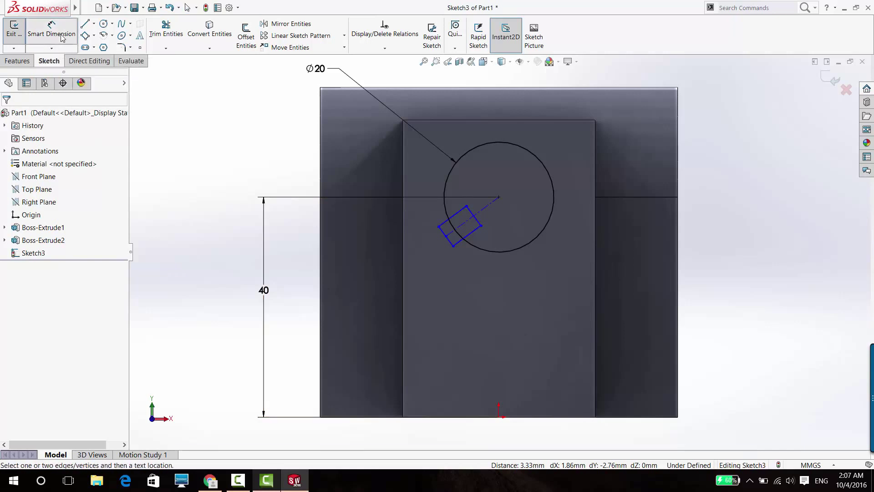
{"action": "left_click", "coordinate": [444, 238]}
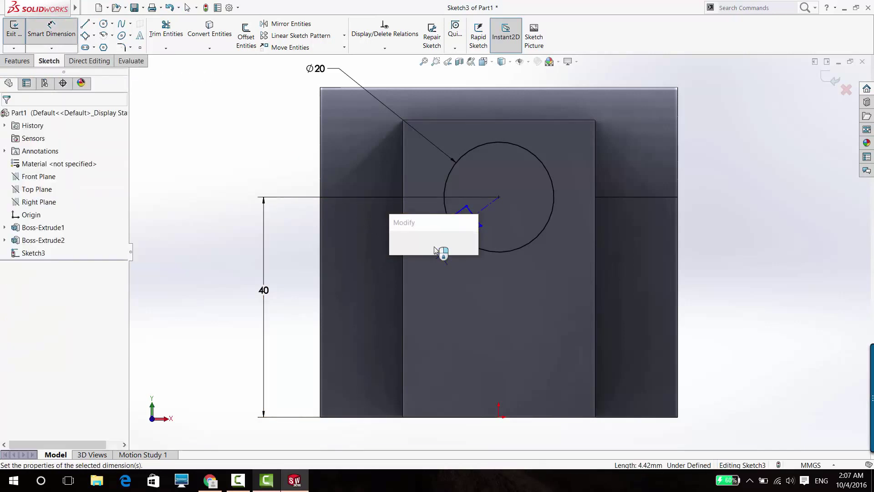
{"action": "type", "text": "4"}
{"action": "key", "text": "Return"}
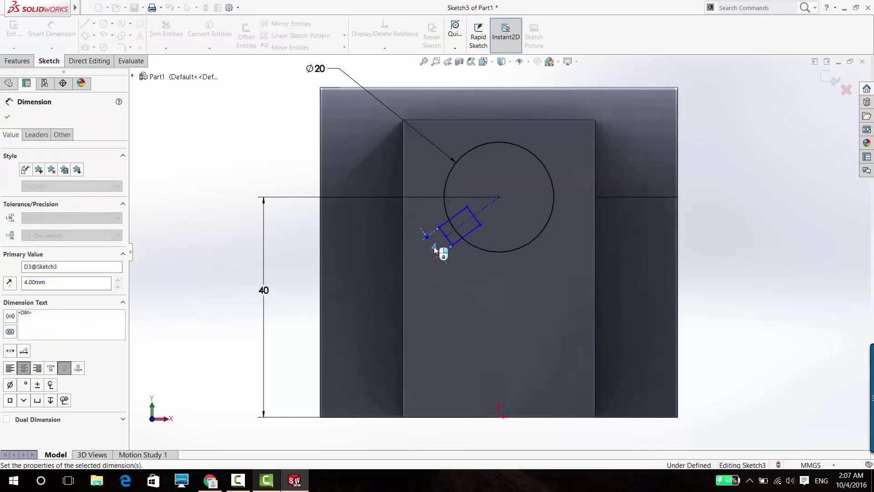
{"action": "left_click", "coordinate": [469, 233]}
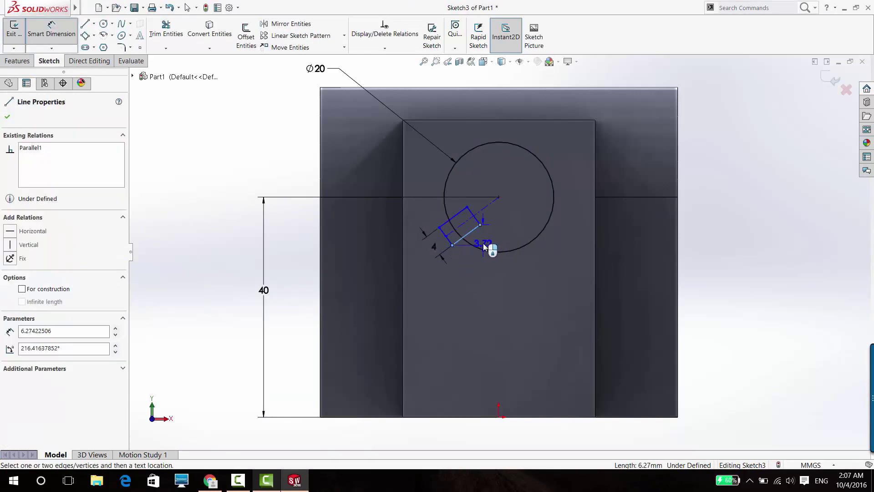
{"action": "scroll", "coordinate": [483, 243], "scroll_direction": "down", "scroll_amount": 4}
{"action": "left_click", "coordinate": [469, 233]}
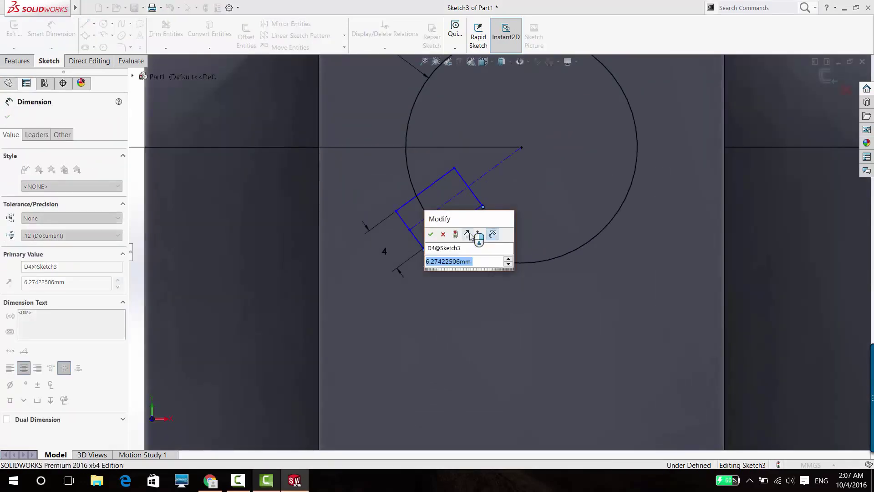
{"action": "type", "text": "5"}
{"action": "key", "text": "Return"}
{"action": "scroll", "coordinate": [473, 241], "scroll_direction": "up", "scroll_amount": 2}
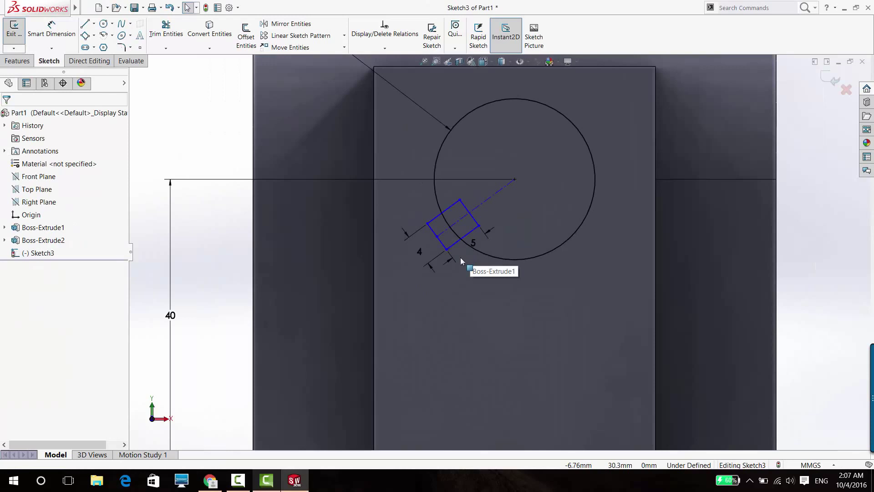
- Draw a vertical construction centerline down from the circle centre
{"action": "left_click", "coordinate": [94, 24]}
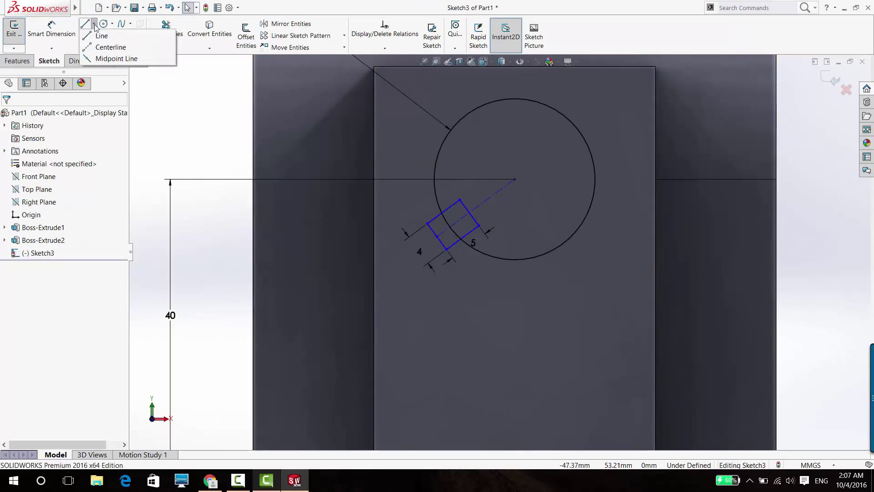
{"action": "left_click", "coordinate": [104, 44]}
{"action": "left_click", "coordinate": [514, 179]}
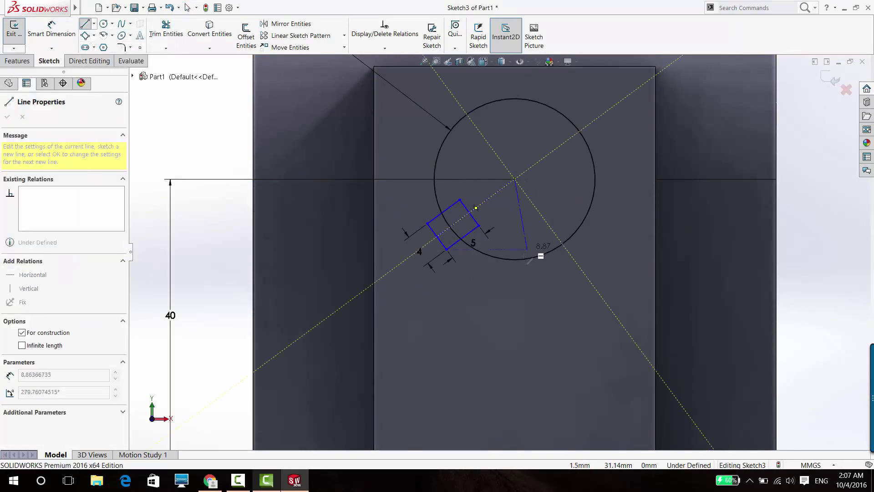
{"action": "left_click", "coordinate": [514, 260]}
{"action": "key", "text": "Escape"}
- Set a 35° angle between the two centerlines and slide the rectangle along its axis
{"action": "left_click", "coordinate": [51, 30]}
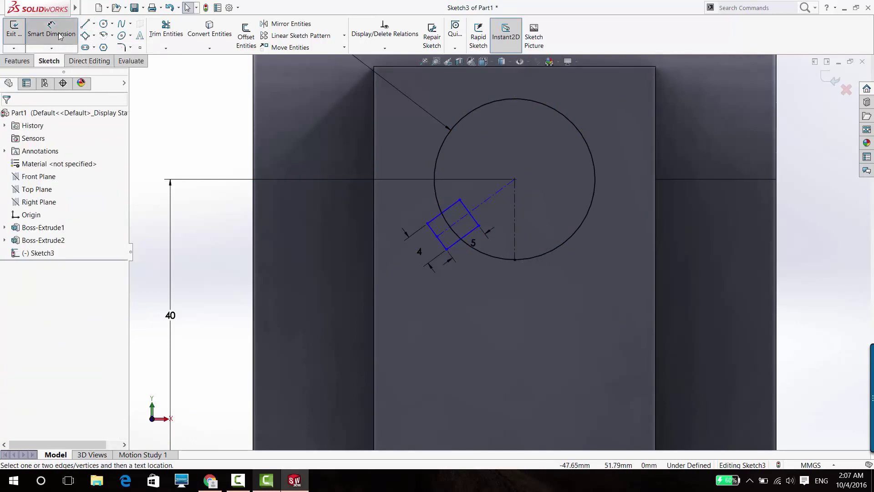
{"action": "left_click", "coordinate": [507, 185]}
{"action": "left_click", "coordinate": [515, 200]}
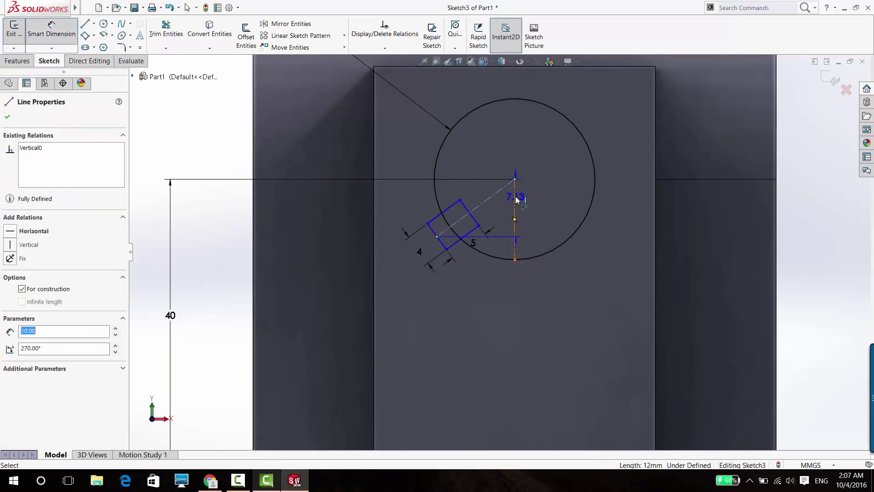
{"action": "left_click", "coordinate": [506, 203]}
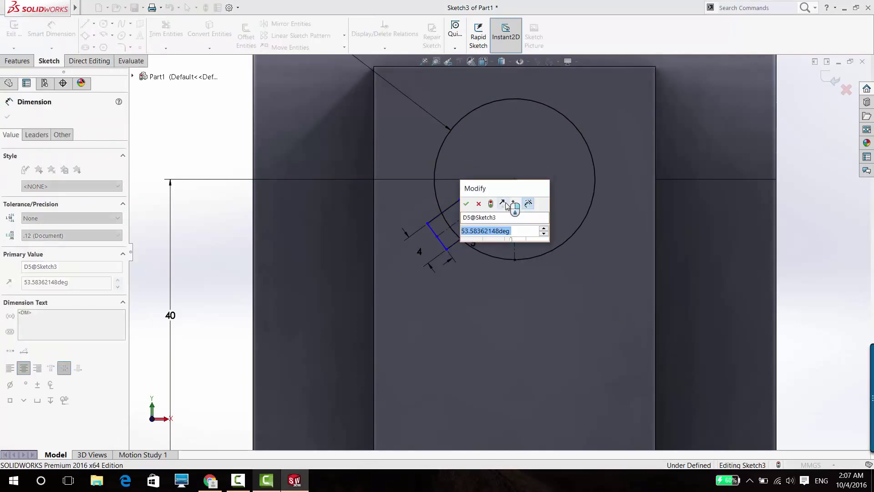
{"action": "type", "text": "35"}
{"action": "key", "text": "Return"}
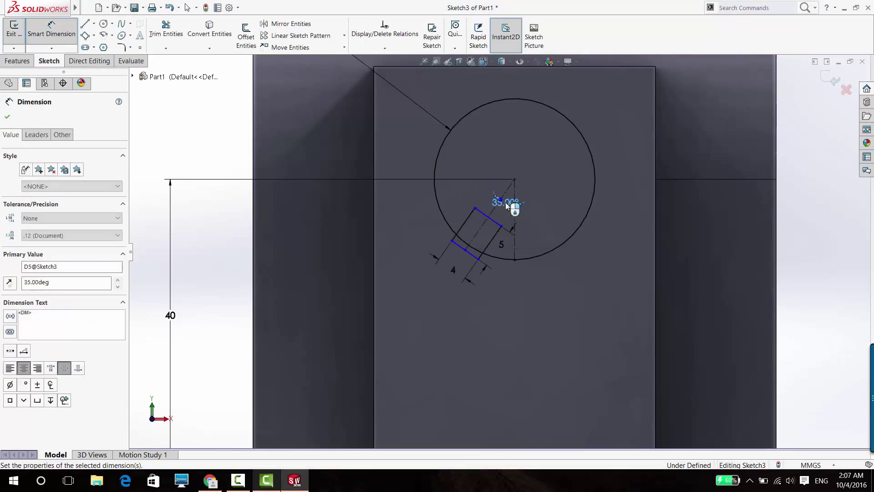
{"action": "key", "text": "Escape"}
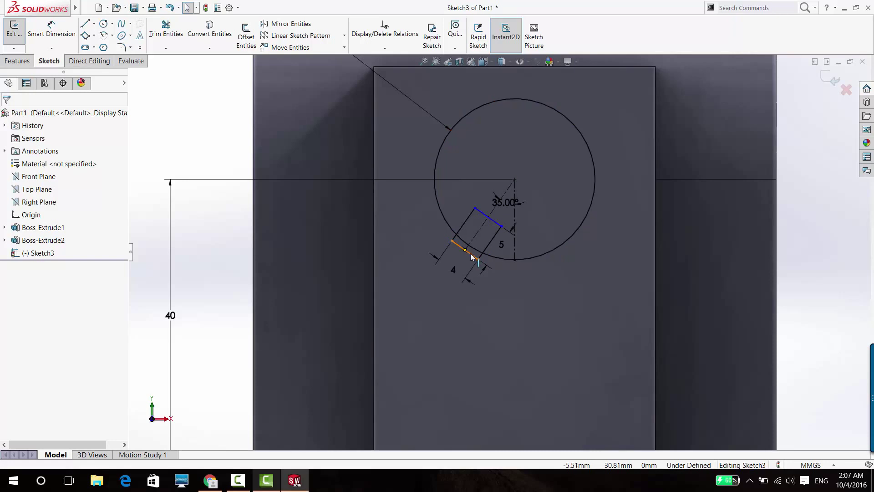
{"action": "mouse_move", "coordinate": [471, 253]}
{"action": "left_mouse_down"}
{"action": "mouse_move", "coordinate": [444, 282]}
{"action": "mouse_move", "coordinate": [456, 275]}
{"action": "left_mouse_up"}
- Make the corner of the rectangle's top edge coincident with the circle
{"action": "key", "text": "Escape"}
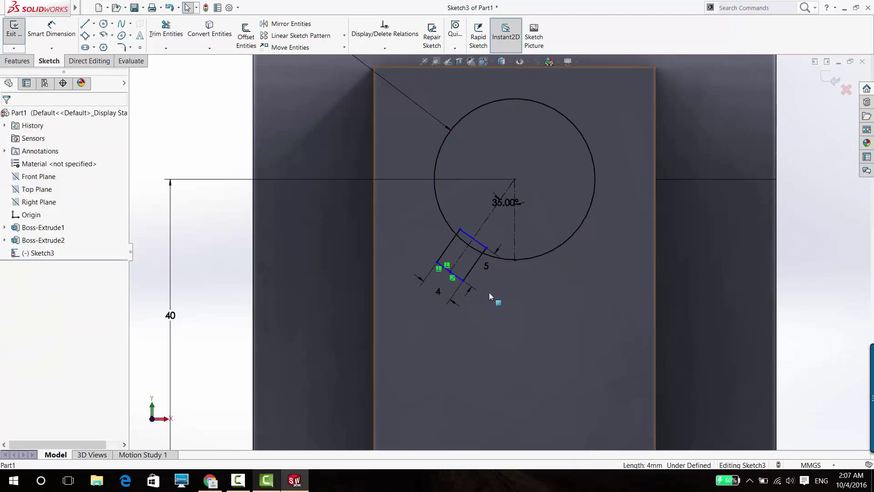
{"action": "scroll", "coordinate": [489, 289], "scroll_direction": "down", "scroll_amount": 3}
{"action": "left_click", "coordinate": [463, 178]}
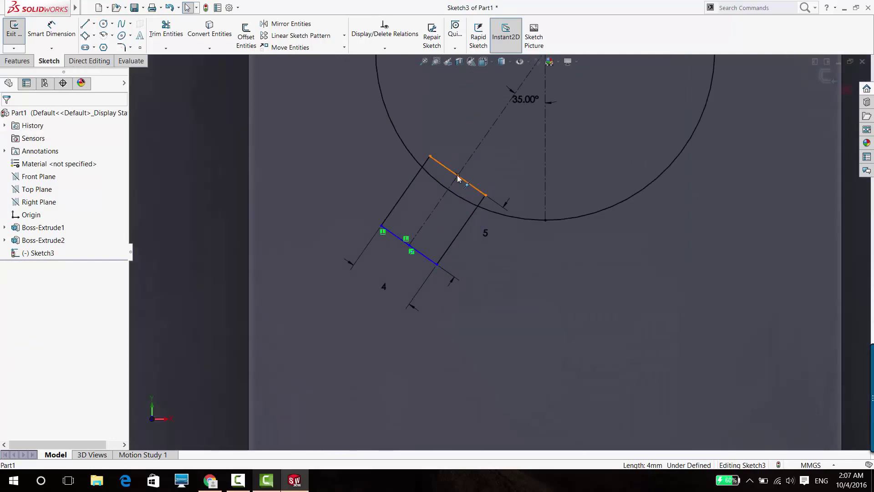
{"action": "left_click", "coordinate": [460, 199], "text": "ctrl"}
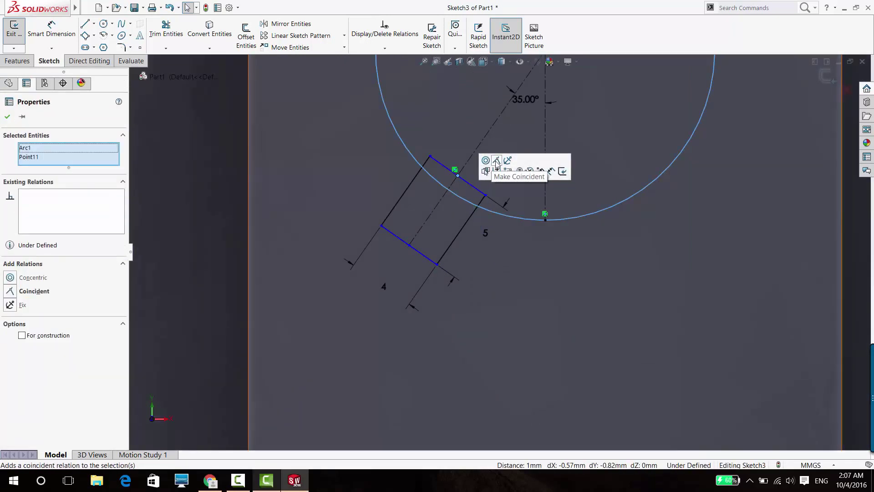
{"action": "left_click", "coordinate": [497, 161]}
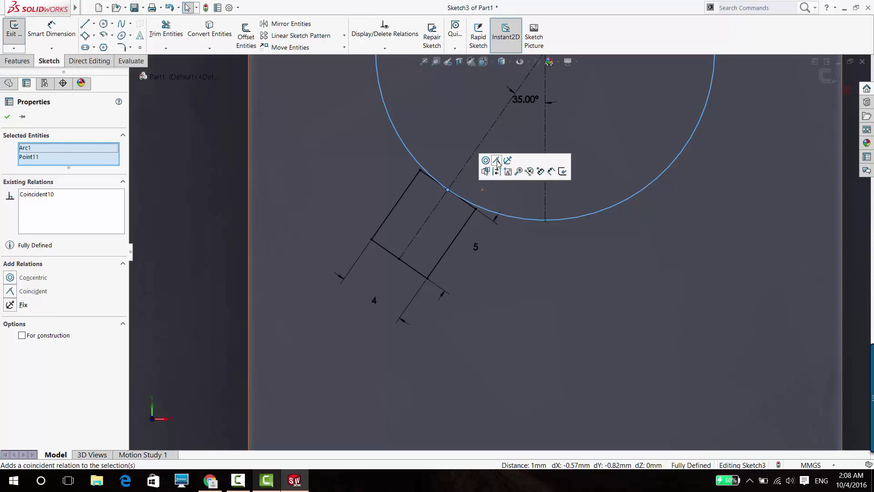
{"action": "key", "text": "Escape"}
- Extend both rectangle sides up to the circle and select the top edge inside it
{"action": "scroll", "coordinate": [423, 155], "scroll_direction": "down", "scroll_amount": 4}
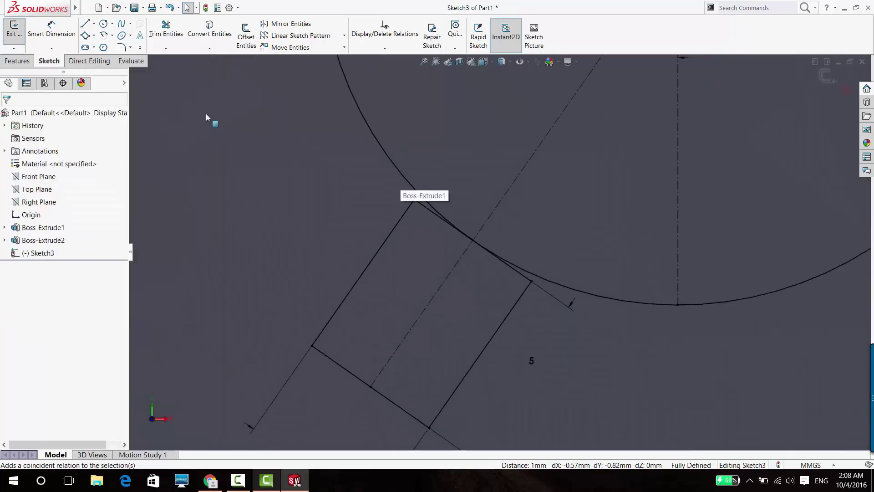
{"action": "left_click", "coordinate": [166, 48]}
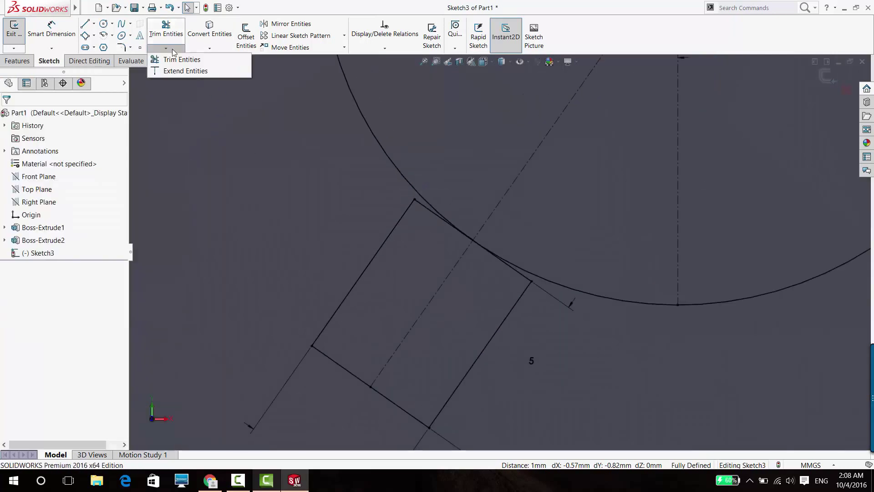
{"action": "left_click", "coordinate": [174, 72]}
{"action": "left_click", "coordinate": [403, 217]}
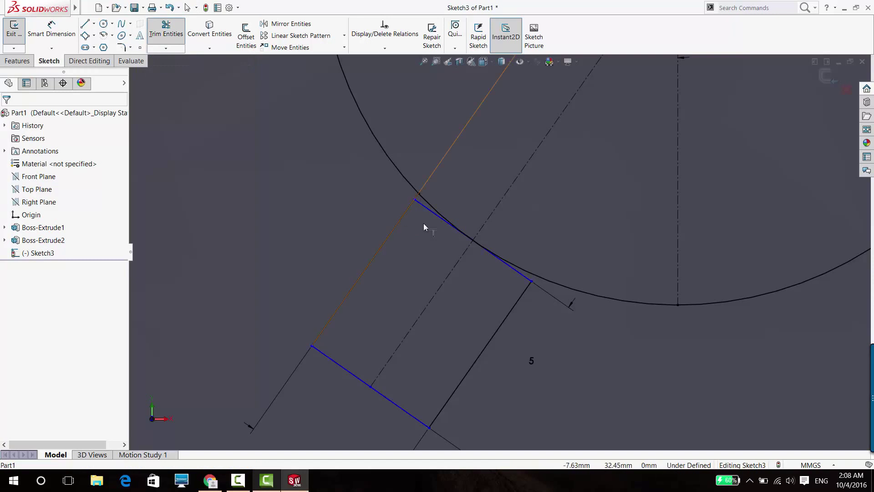
{"action": "left_click", "coordinate": [523, 297]}
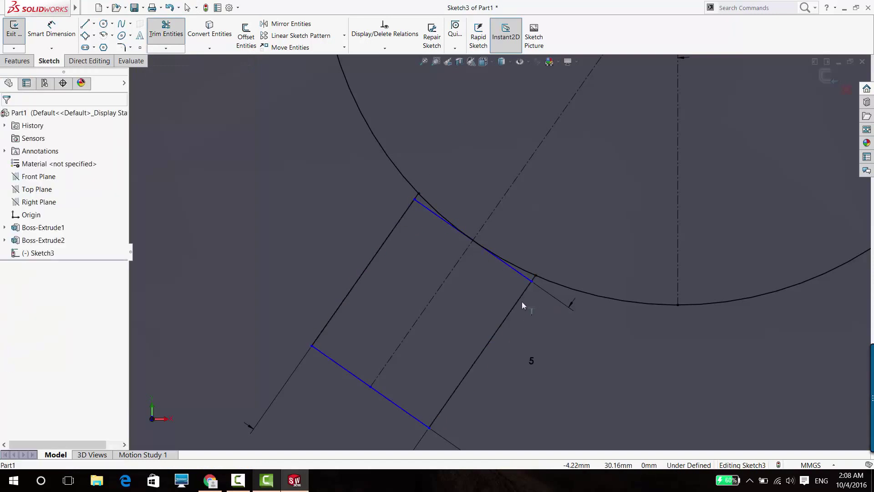
{"action": "key", "text": "Escape"}
{"action": "scroll", "coordinate": [518, 302], "scroll_direction": "up", "scroll_amount": 2}
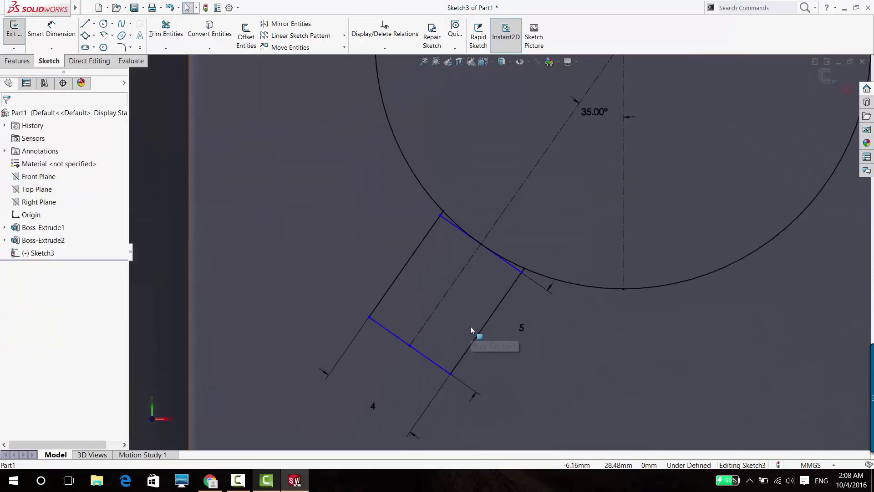
{"action": "left_click", "coordinate": [448, 221]}
- Delete the rectangle's top edge and dimension the keyway length to 5 mm
{"action": "key", "text": "Delete"}
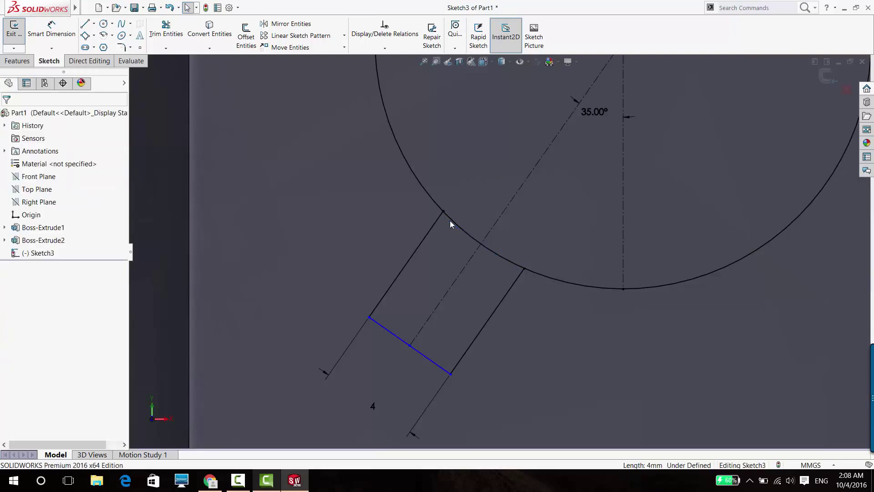
{"action": "right_click_drag", "start_coordinate": [215, 210], "coordinate": [216, 182]}
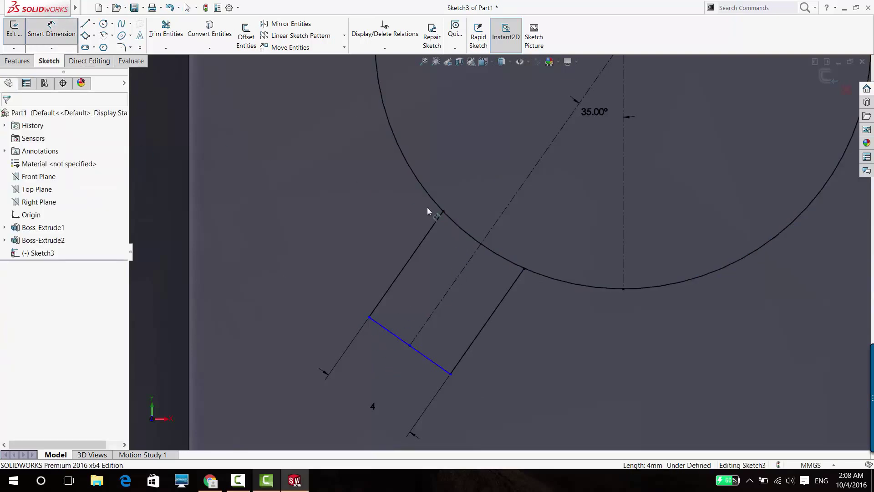
{"action": "left_click", "coordinate": [444, 211]}
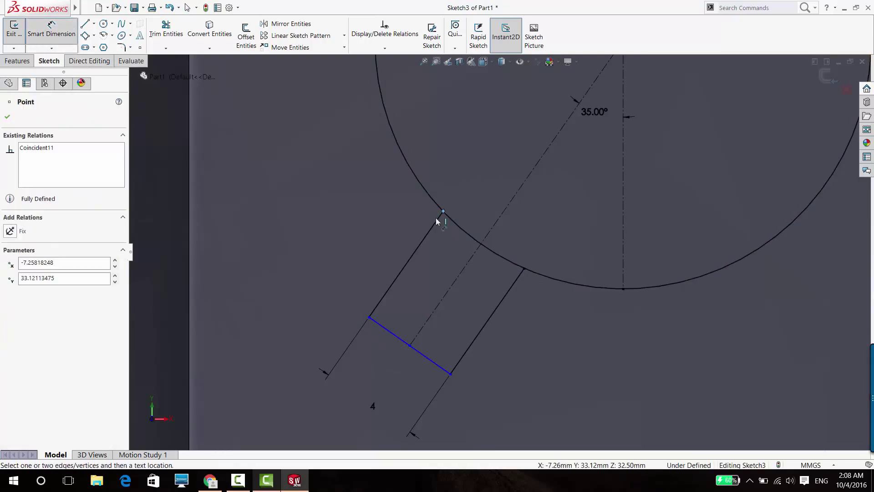
{"action": "left_click", "coordinate": [375, 322]}
{"action": "left_click", "coordinate": [357, 253]}
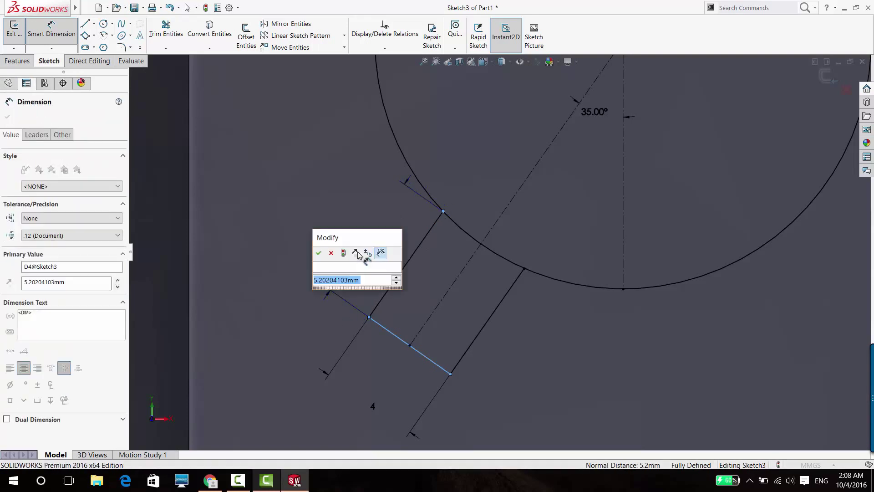
{"action": "type", "text": "5"}
{"action": "key", "text": "Return"}
{"action": "key", "text": "Escape"}
- Fit the part in view and exit the fully defined Sketch3
{"action": "scroll", "coordinate": [442, 254], "scroll_direction": "up", "scroll_amount": 2}
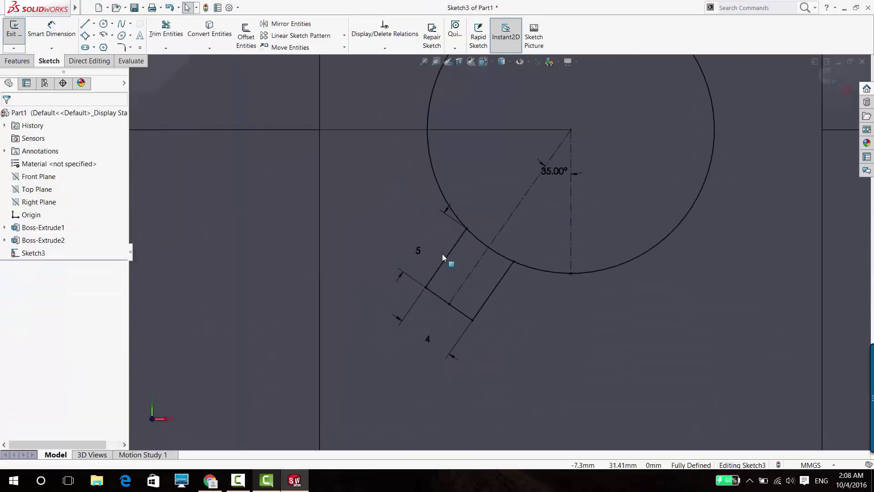
{"action": "scroll", "coordinate": [441, 253], "scroll_direction": "up", "scroll_amount": 2}
{"action": "scroll", "coordinate": [550, 230], "scroll_direction": "up", "scroll_amount": 3}
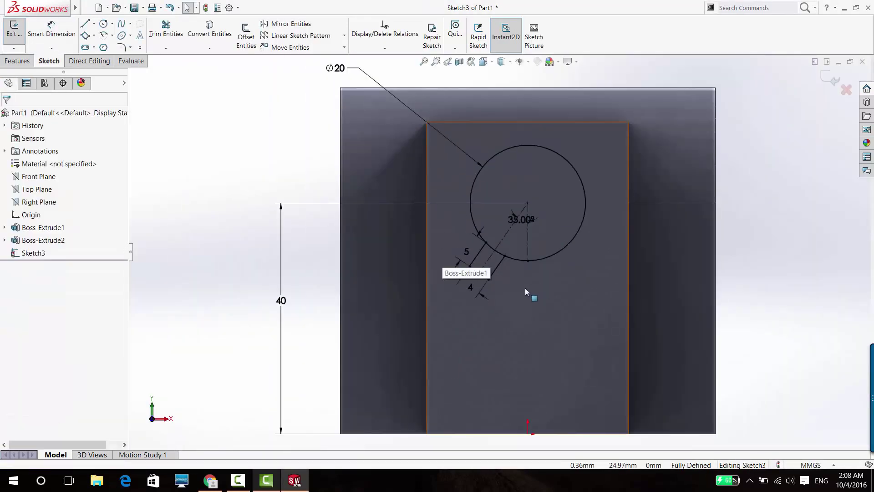
{"action": "scroll", "coordinate": [526, 287], "scroll_direction": "down", "scroll_amount": 2}
{"action": "key", "text": "f"}
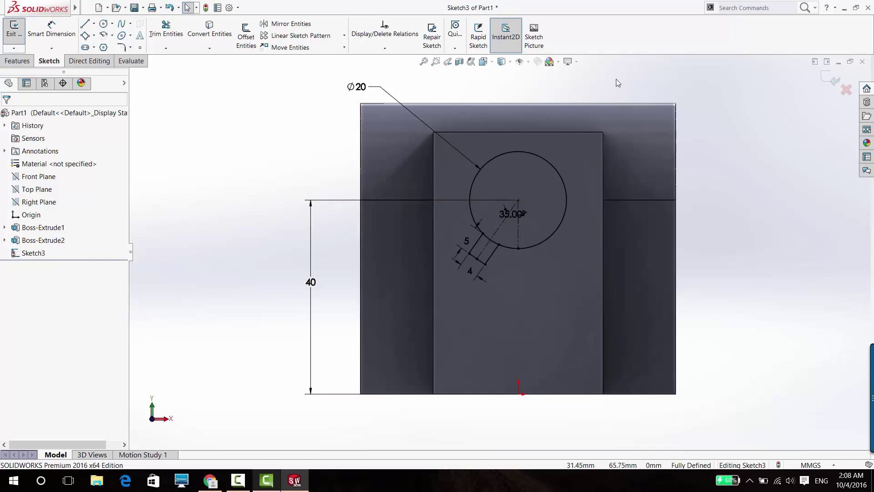
{"action": "left_click", "coordinate": [11, 40]}
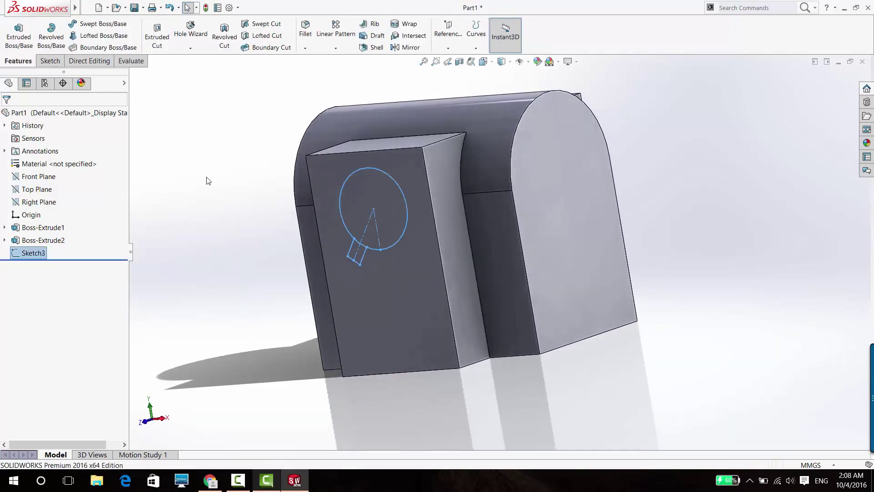
- Start an Extruded Boss on the circle contour, then cancel it
{"action": "left_click", "coordinate": [26, 44]}
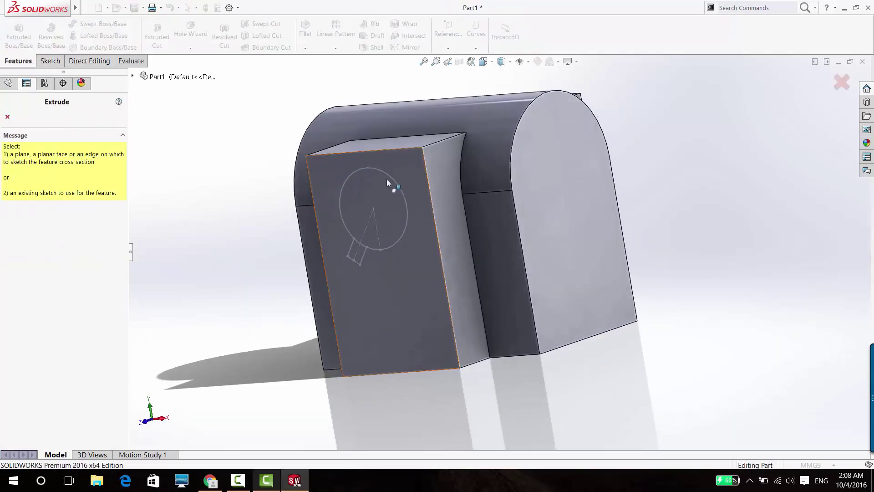
{"action": "left_click", "coordinate": [389, 201]}
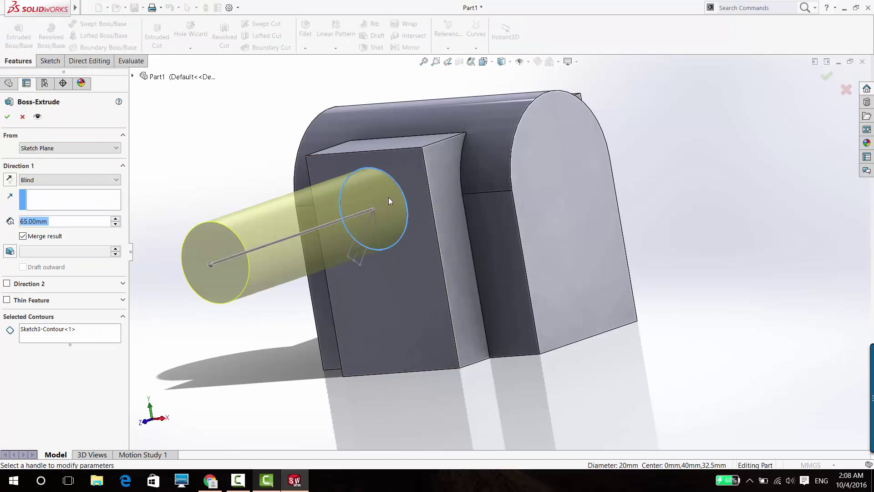
{"action": "left_click", "coordinate": [58, 179]}
{"action": "left_click", "coordinate": [22, 117]}
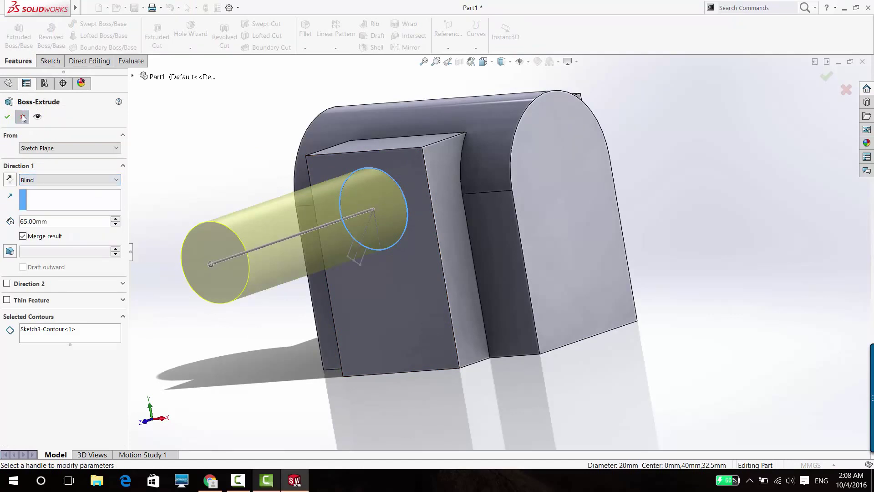
{"action": "left_click", "coordinate": [23, 117]}
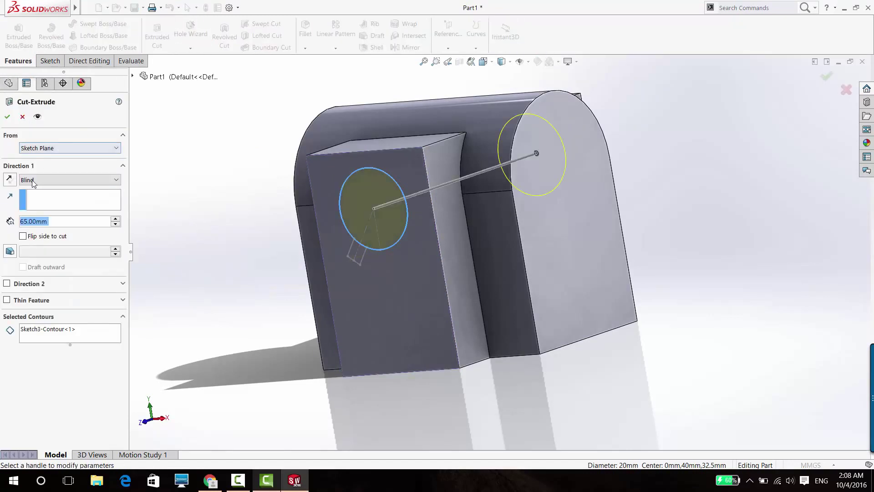
- Cut the circle Through All as Cut-Extrude1 and select its sketch in the tree
{"action": "left_click", "coordinate": [32, 180]}
{"action": "left_click", "coordinate": [37, 198]}
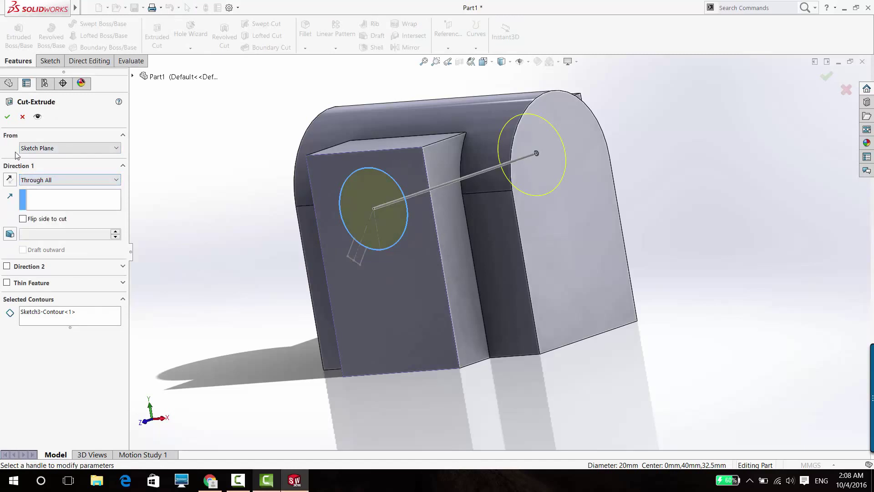
{"action": "left_click", "coordinate": [8, 118]}
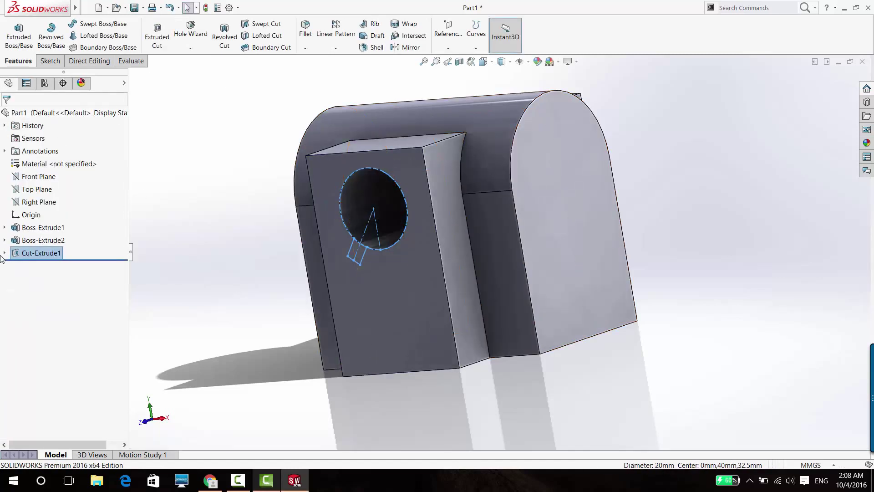
{"action": "left_click", "coordinate": [5, 253]}
{"action": "left_click", "coordinate": [30, 265]}
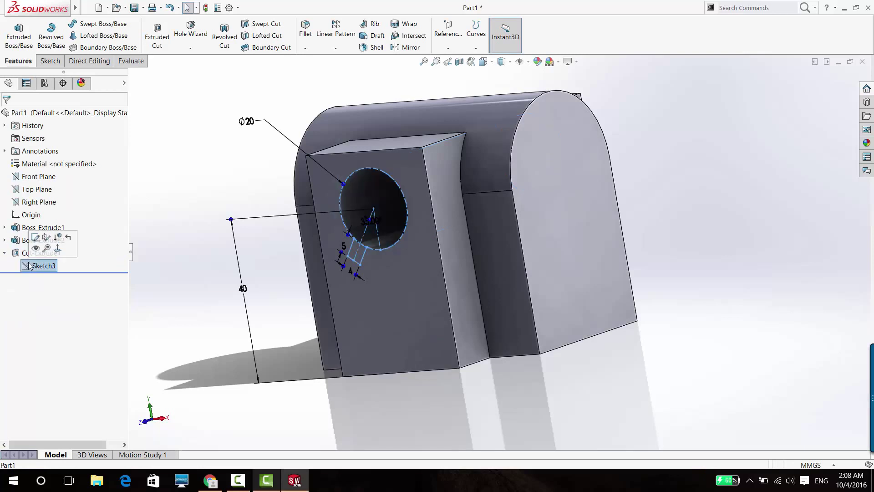
{"action": "right_click", "coordinate": [28, 266]}
{"action": "left_click", "coordinate": [189, 143]}
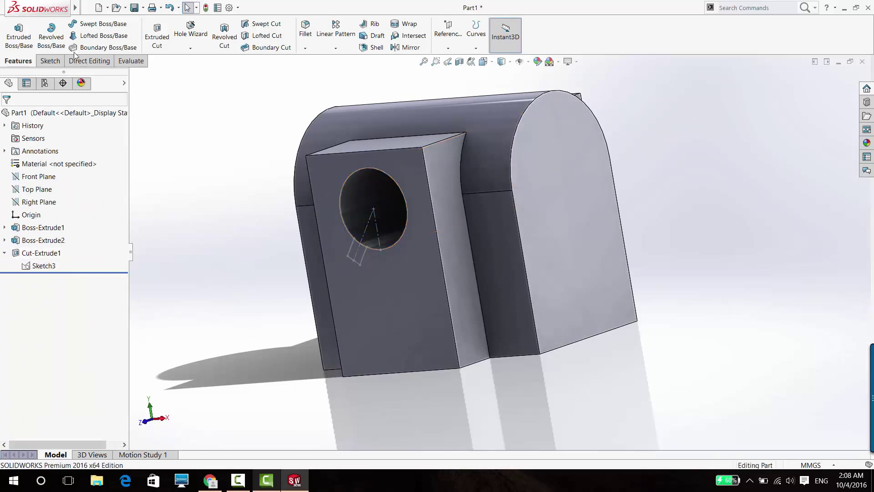
- Start an Extruded Cut on Sketch3 with a 10 mm Blind depth
{"action": "left_click", "coordinate": [157, 36]}
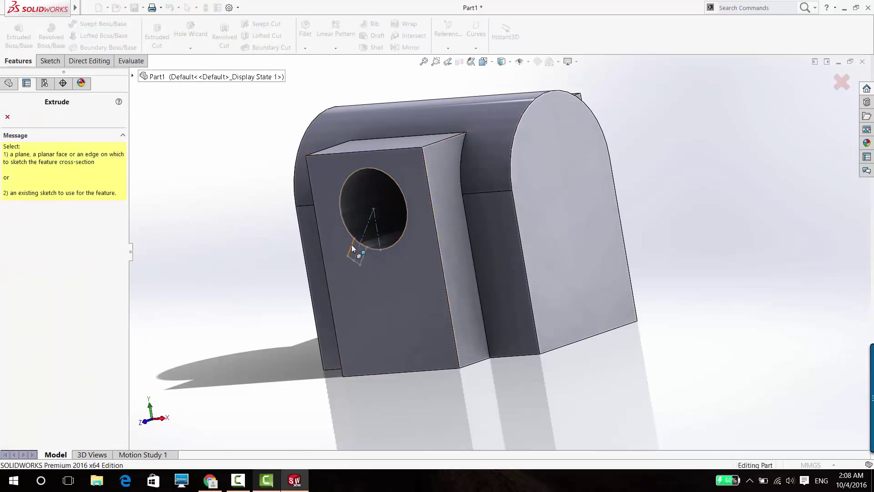
{"action": "left_click", "coordinate": [352, 248]}
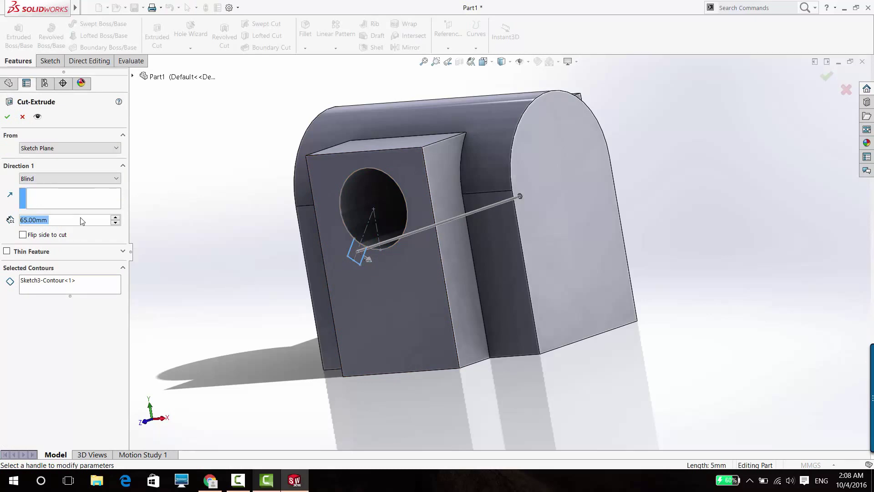
{"action": "right_click", "coordinate": [94, 283]}
{"action": "left_click", "coordinate": [85, 297]}
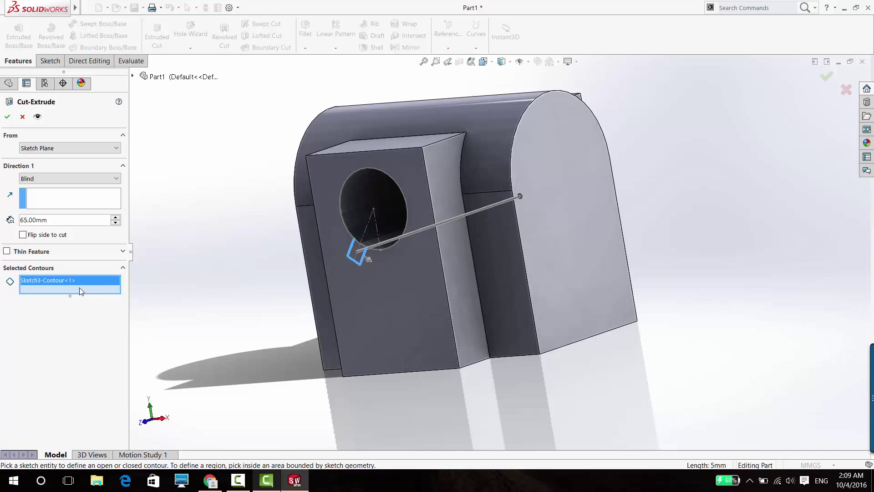
{"action": "left_click", "coordinate": [53, 221]}
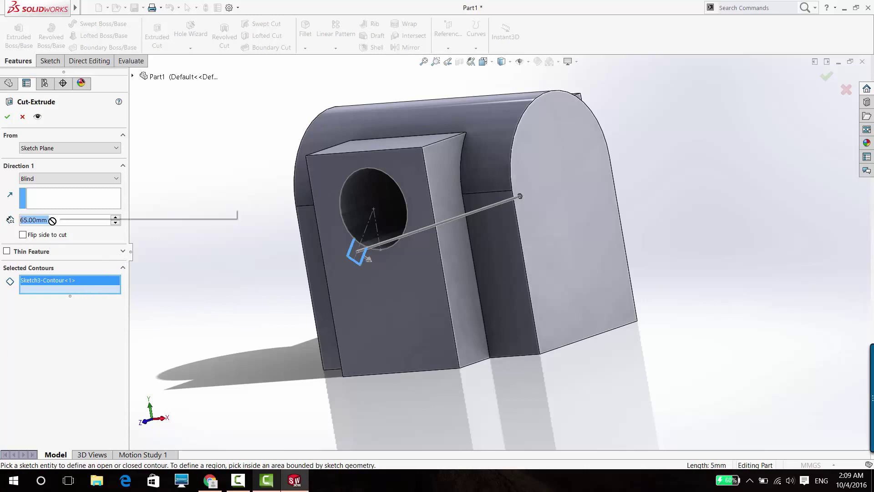
{"action": "type", "text": "10"}
{"action": "key", "text": "Return"}
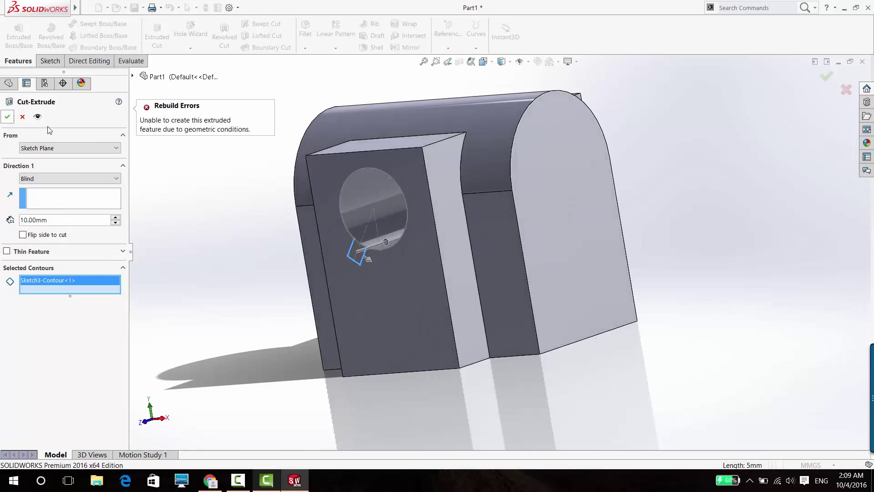
- Swap the cut contour from the circle to the keyway rectangle region and confirm
{"action": "mouse_move", "coordinate": [377, 283]}
{"action": "middle_mouse_down"}
{"action": "mouse_move", "coordinate": [377, 316]}
{"action": "mouse_move", "coordinate": [357, 279]}
{"action": "middle_mouse_up"}
{"action": "scroll", "coordinate": [368, 260], "scroll_direction": "down", "scroll_amount": 5}
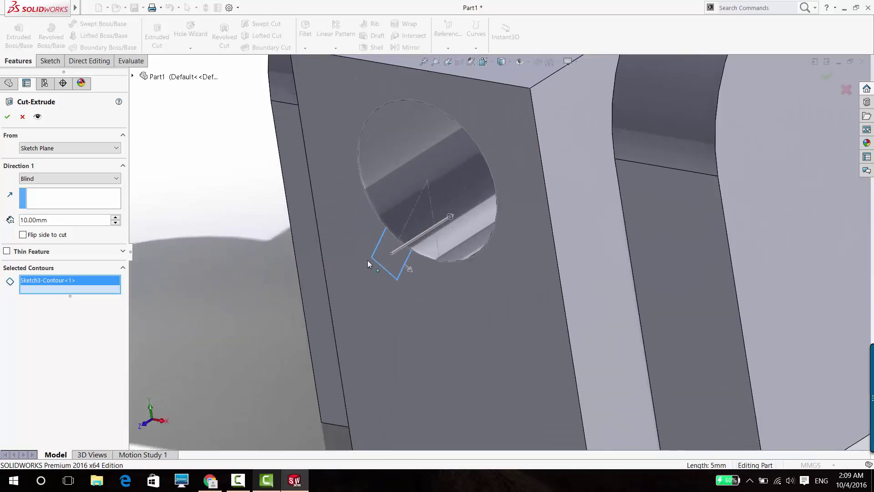
{"action": "scroll", "coordinate": [392, 251], "scroll_direction": "down", "scroll_amount": 2}
{"action": "right_click", "coordinate": [106, 284]}
{"action": "left_click", "coordinate": [124, 287]}
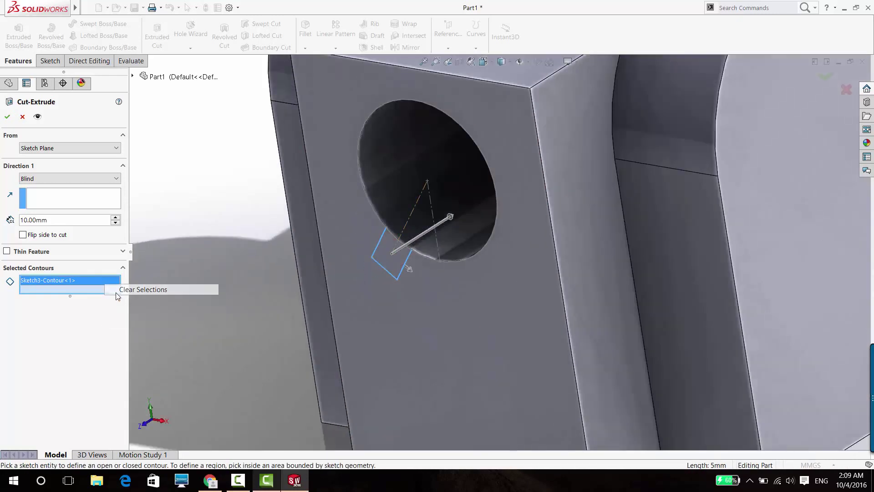
{"action": "left_click", "coordinate": [392, 242]}
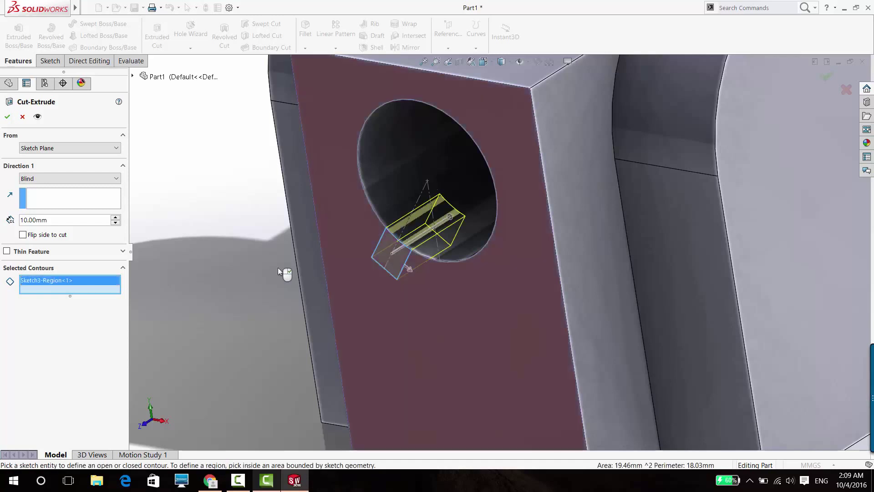
{"action": "left_click", "coordinate": [7, 117]}
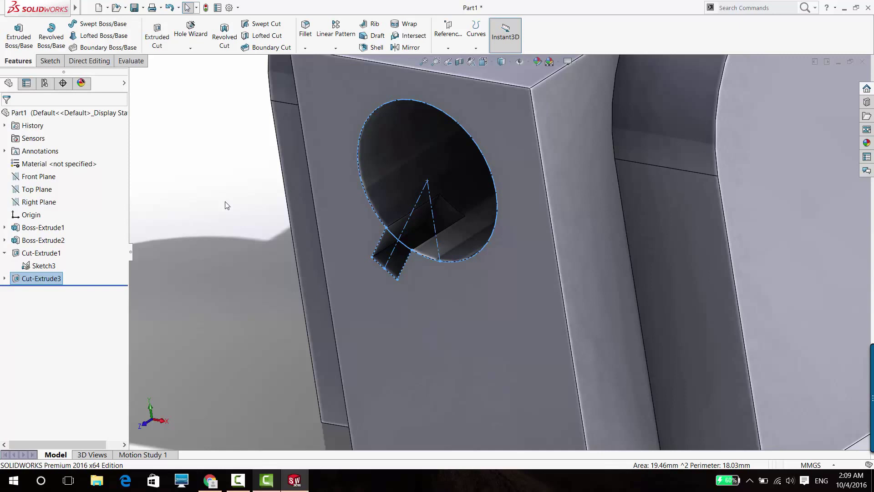
- Hide Sketch3 and switch to the isometric view
{"action": "left_click", "coordinate": [237, 260]}
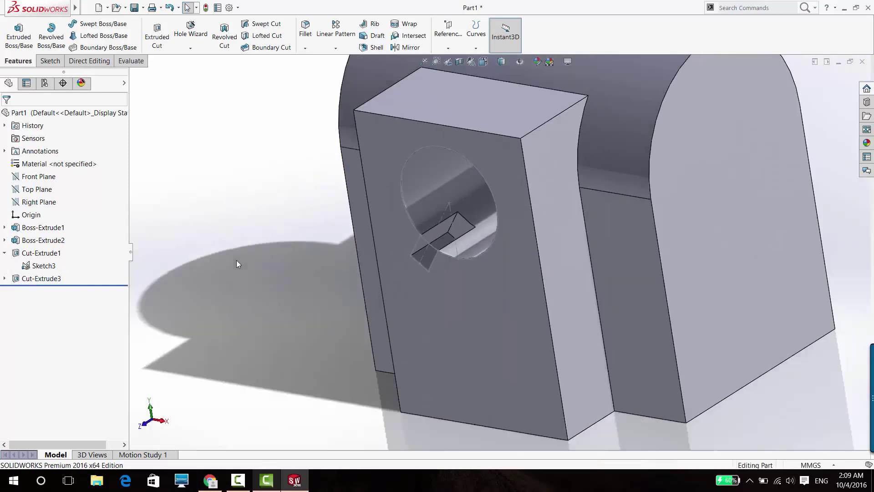
{"action": "scroll", "coordinate": [236, 260], "scroll_direction": "up", "scroll_amount": 5}
{"action": "left_click", "coordinate": [501, 220]}
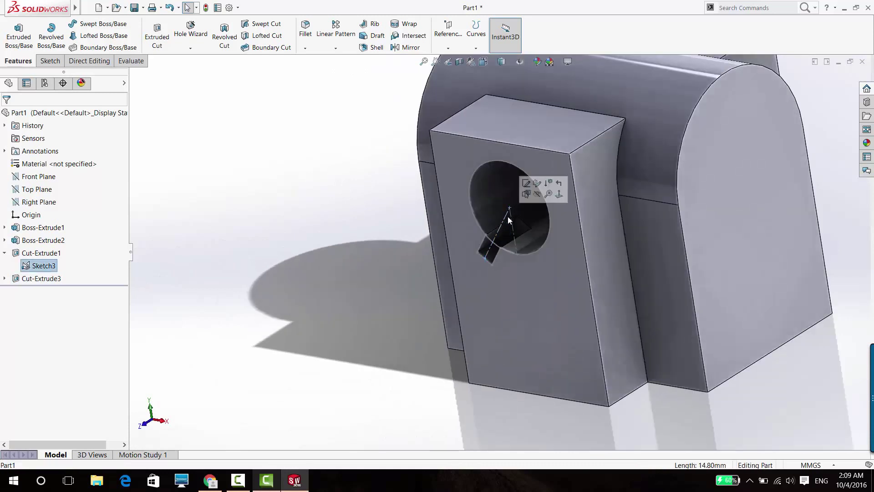
{"action": "left_click", "coordinate": [538, 195]}
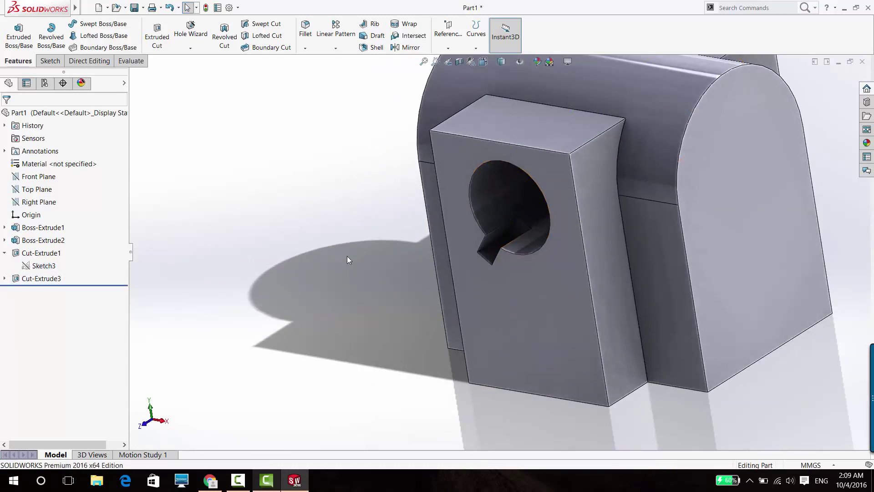
{"action": "key", "text": "ctrl+7"}
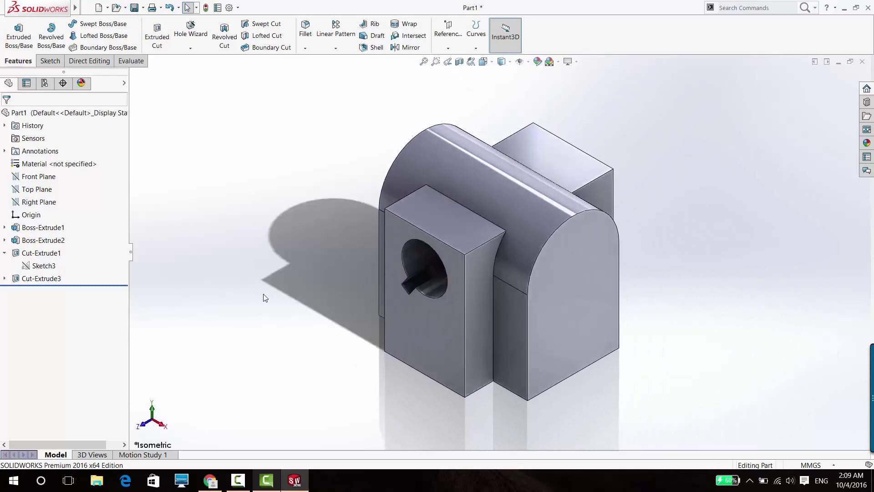
{"action": "scroll", "coordinate": [428, 285], "scroll_direction": "down", "scroll_amount": 5}
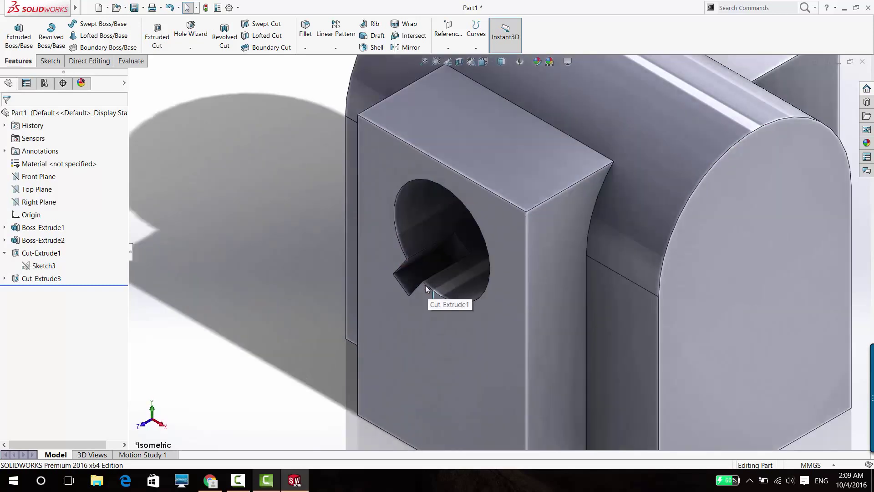
- Reopen Cut-Extrude3 from the keyed hole face and finish editing it
{"action": "left_click", "coordinate": [458, 252]}
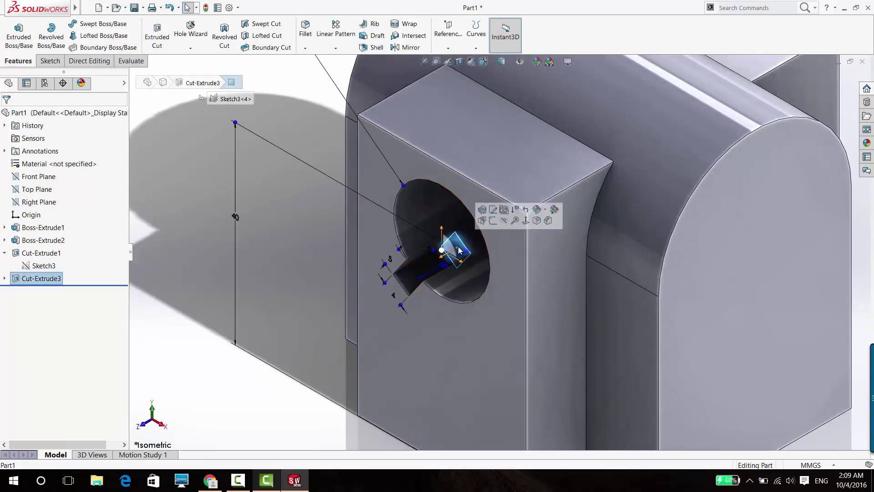
{"action": "left_click", "coordinate": [485, 209]}
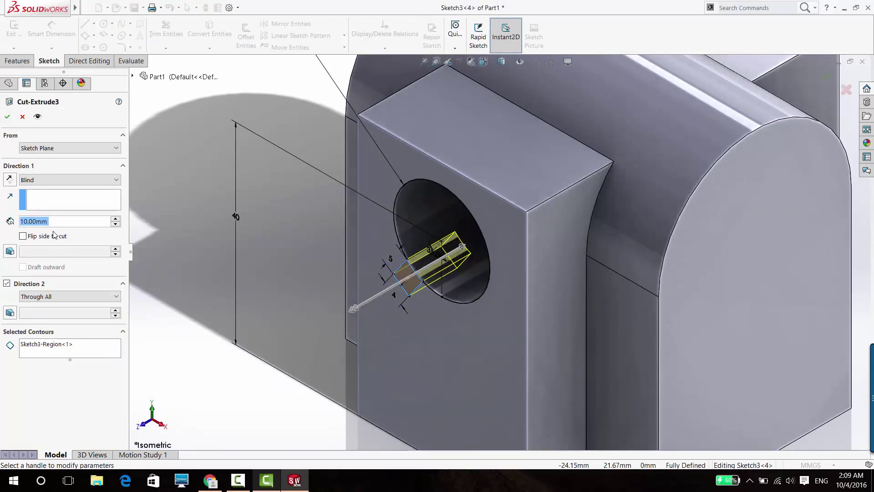
{"action": "key", "text": "Return"}
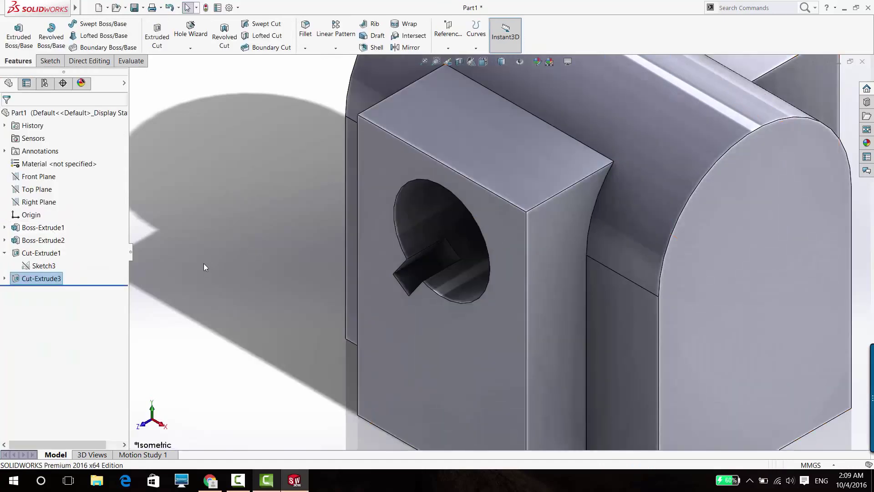
{"action": "scroll", "coordinate": [203, 267], "scroll_direction": "up", "scroll_amount": 3}
- Start a sketch on the rounded lug face and draw a circle at the arc centre
{"action": "left_click", "coordinate": [699, 288]}
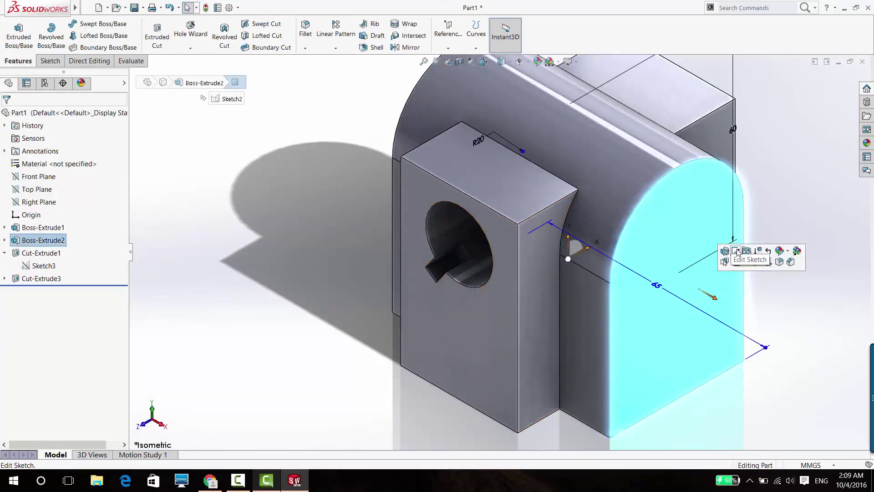
{"action": "left_click", "coordinate": [737, 262]}
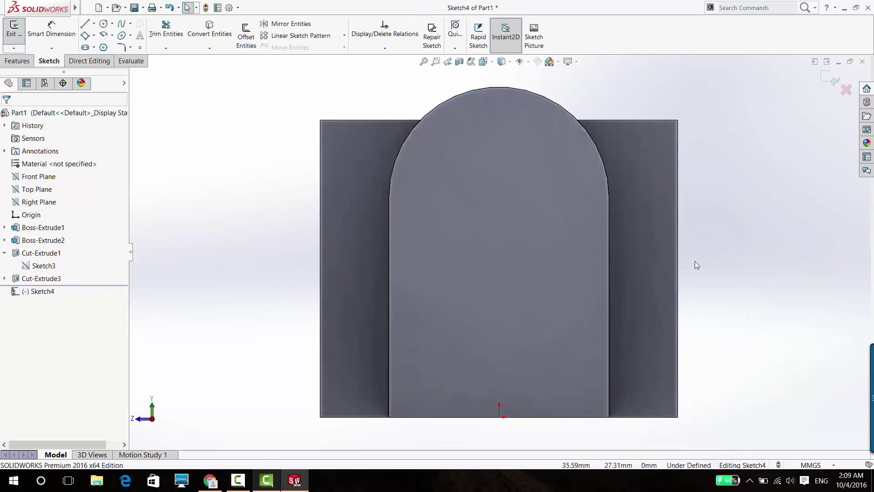
{"action": "left_click", "coordinate": [104, 25]}
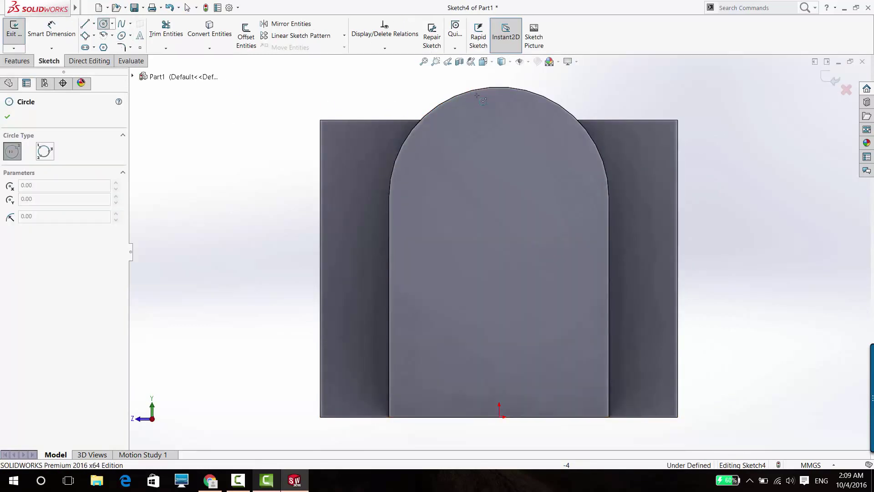
{"action": "left_click", "coordinate": [499, 197]}
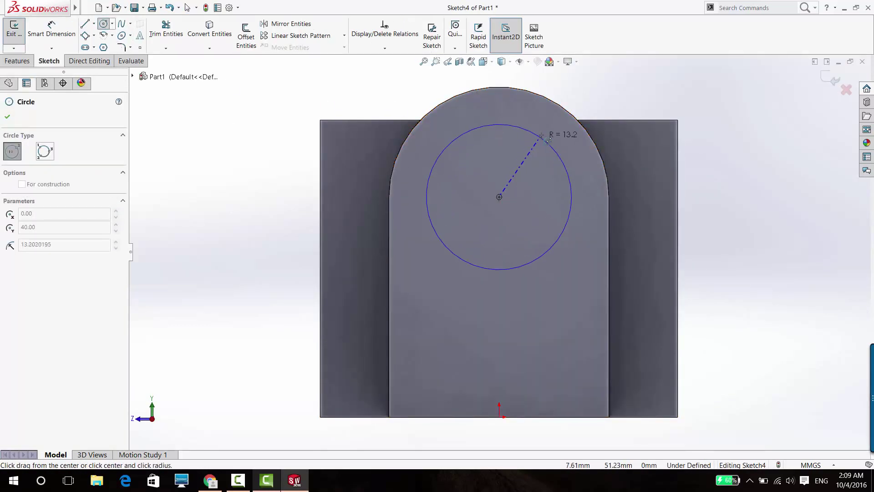
{"action": "left_click", "coordinate": [553, 143]}
- Dimension the circle's diameter to 20 mm
{"action": "left_click", "coordinate": [48, 24]}
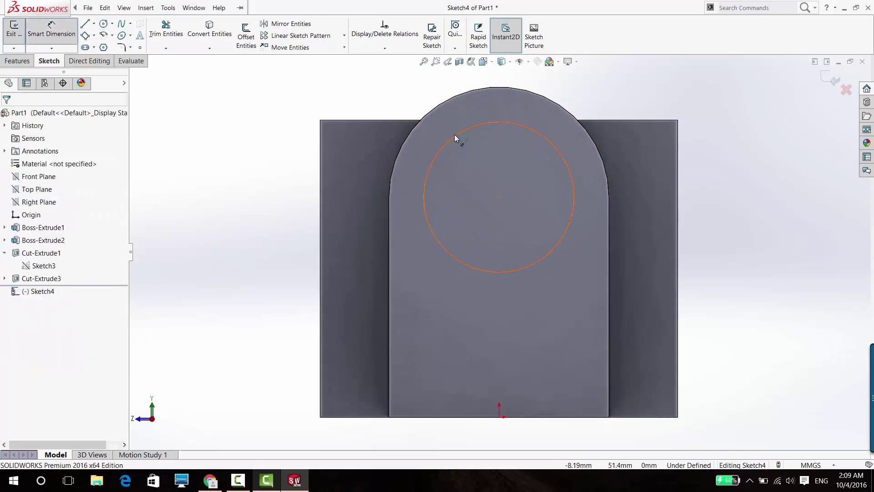
{"action": "left_click", "coordinate": [455, 135]}
{"action": "left_click", "coordinate": [368, 97]}
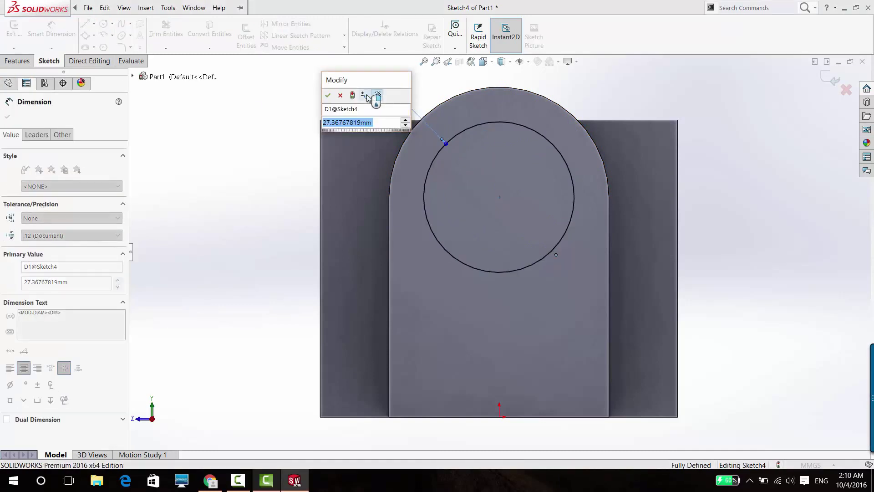
{"action": "type", "text": "20"}
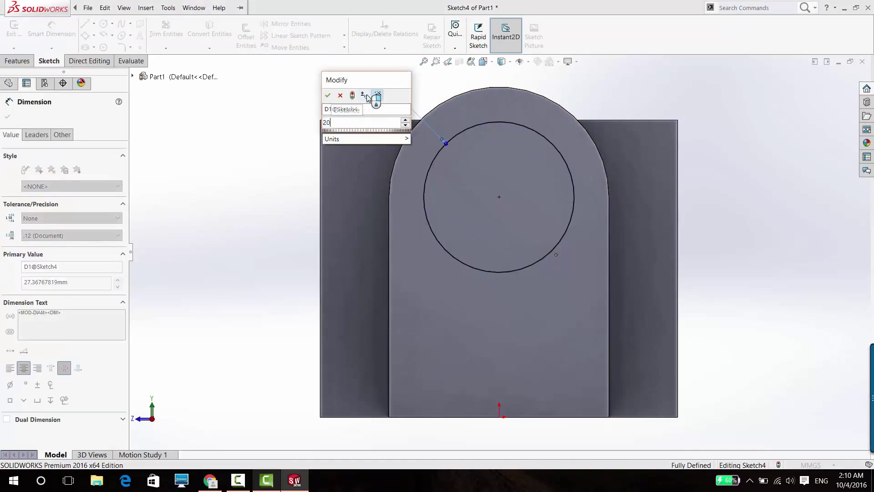
{"action": "key", "text": "Return"}
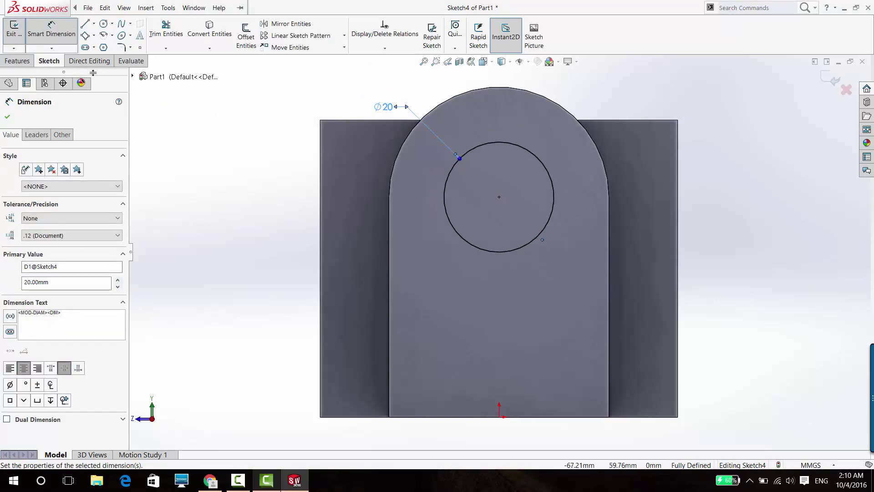
{"action": "left_click", "coordinate": [17, 60]}
{"action": "left_click", "coordinate": [154, 43]}
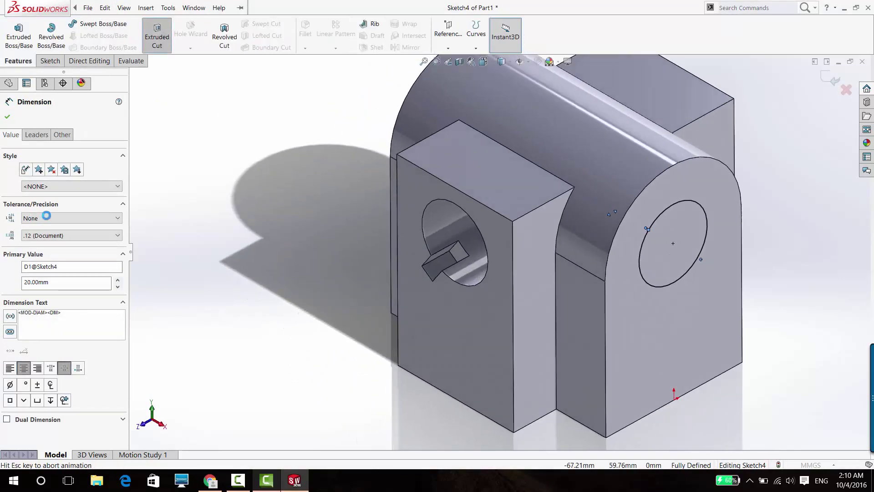
- Cut the Ø20 circle Through All as Cut-Extrude4, then select Sketch4 in the tree
{"action": "left_click", "coordinate": [59, 182]}
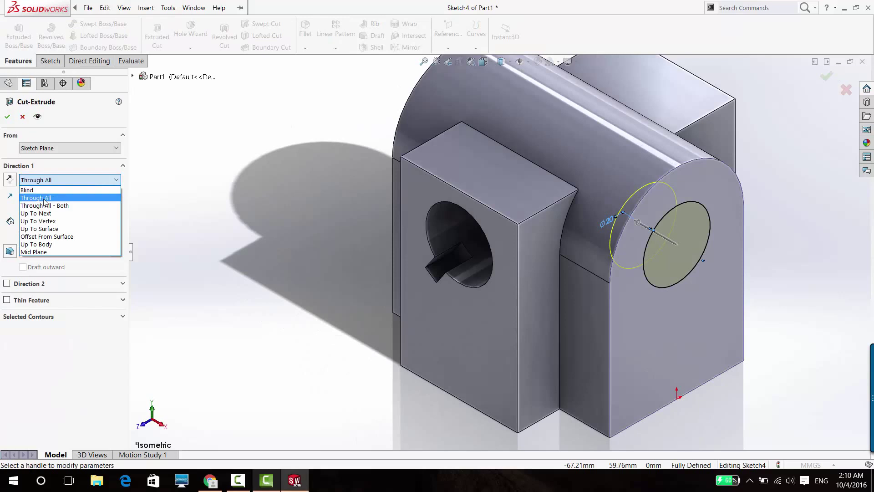
{"action": "left_click", "coordinate": [46, 198]}
{"action": "left_click", "coordinate": [7, 117]}
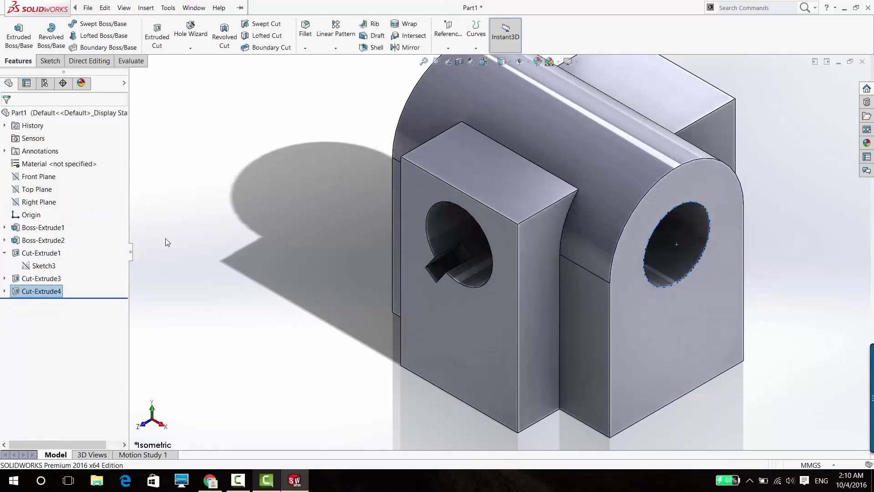
{"action": "left_click", "coordinate": [204, 252]}
{"action": "key", "text": "f"}
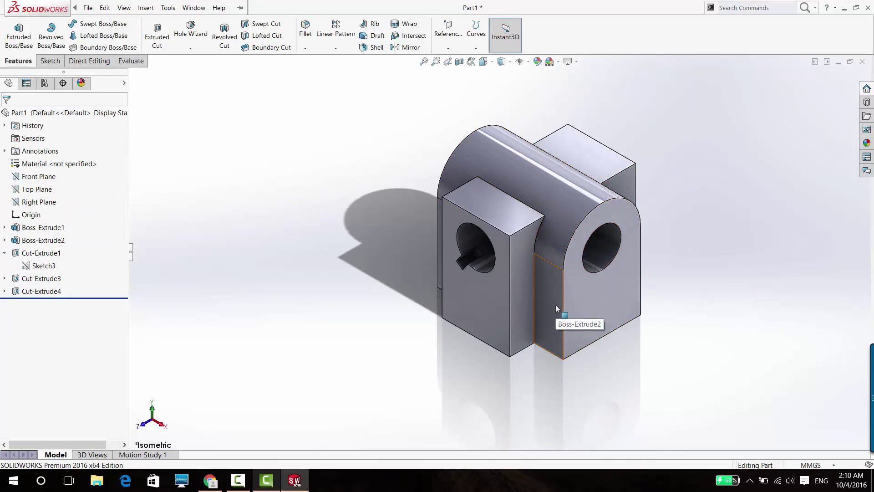
{"action": "left_click", "coordinate": [593, 324]}
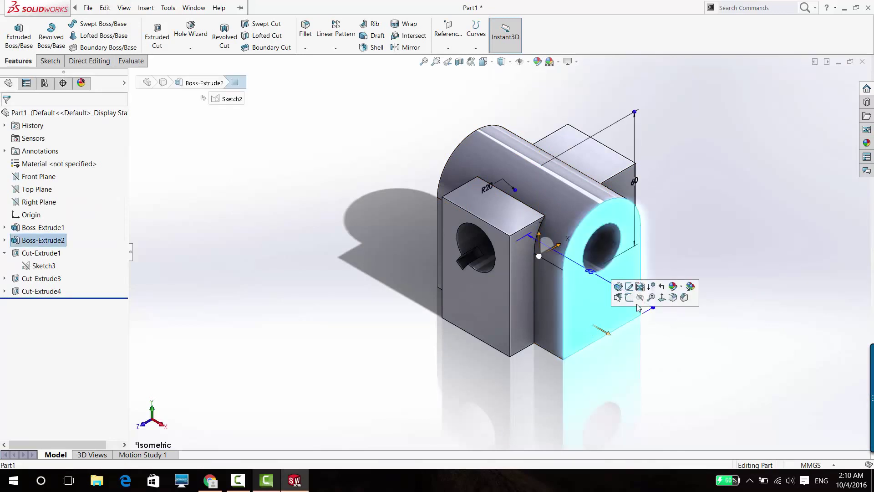
{"action": "left_click", "coordinate": [362, 372]}
{"action": "left_click", "coordinate": [4, 291]}
- Edit Sketch4 and draw a closed trapezoid along the lug's bottom edge
{"action": "left_click", "coordinate": [26, 304]}
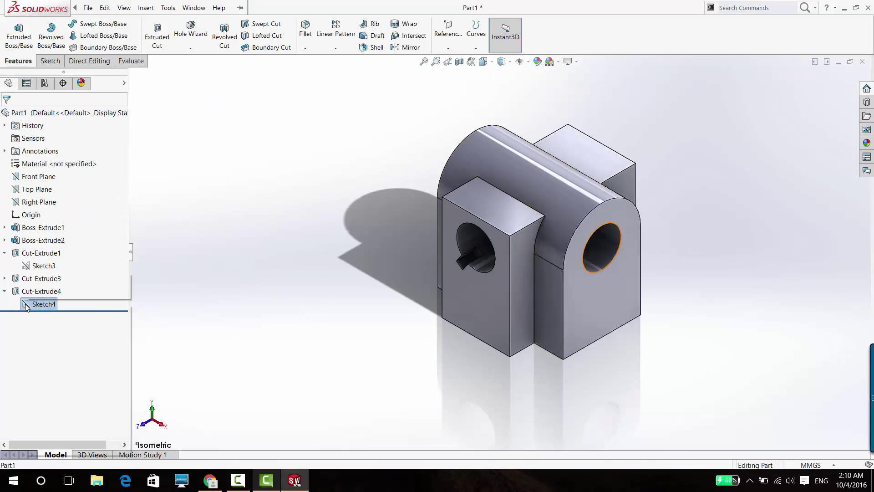
{"action": "right_click", "coordinate": [26, 304]}
{"action": "left_click", "coordinate": [31, 281]}
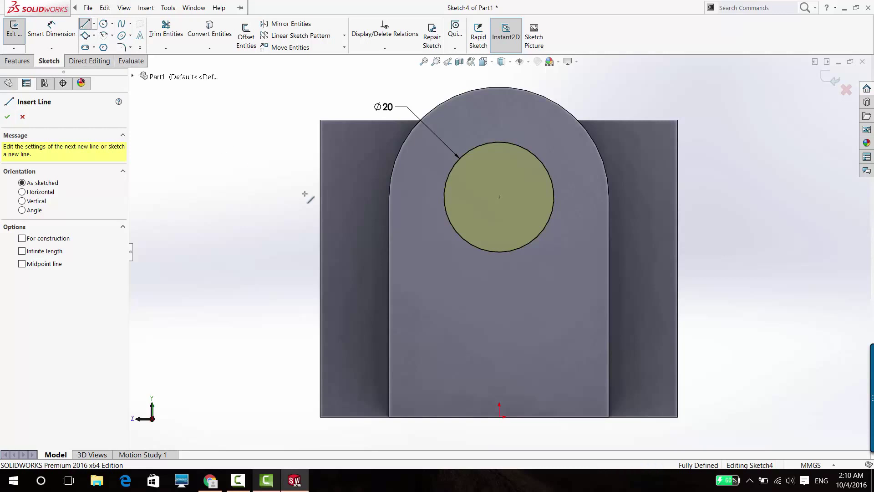
{"action": "left_click", "coordinate": [452, 417]}
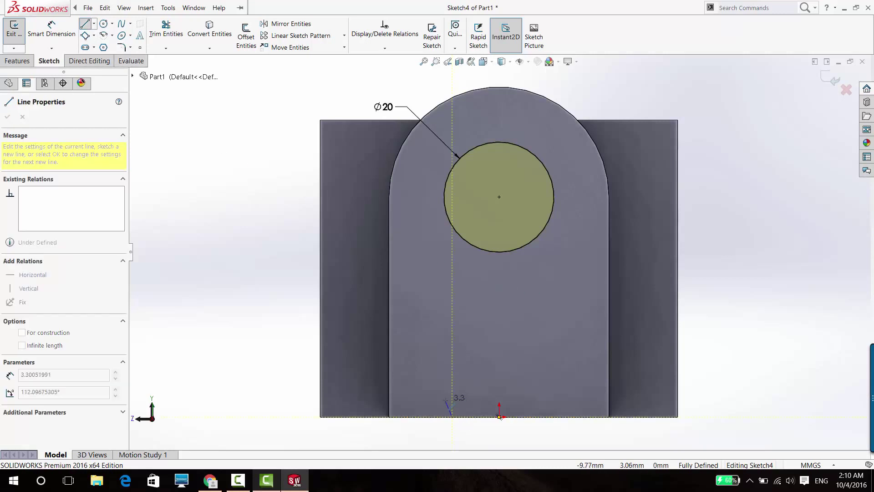
{"action": "left_click", "coordinate": [442, 400]}
{"action": "left_click", "coordinate": [544, 400]}
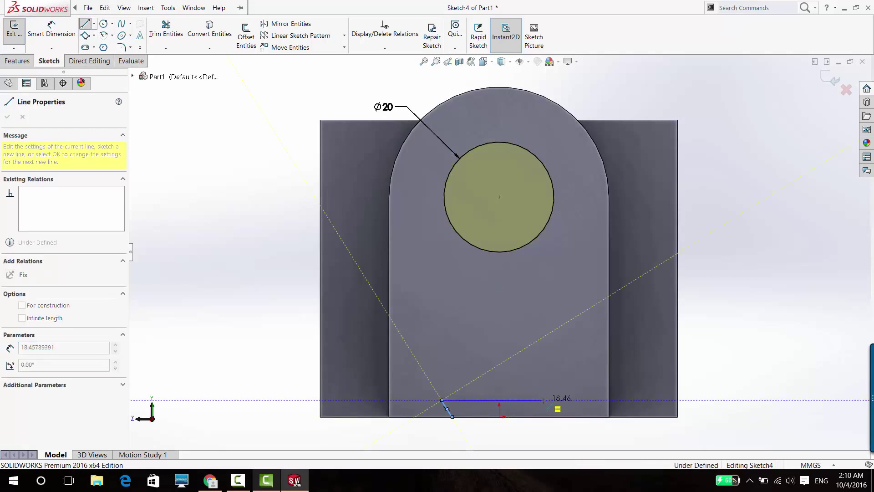
{"action": "left_click", "coordinate": [534, 417]}
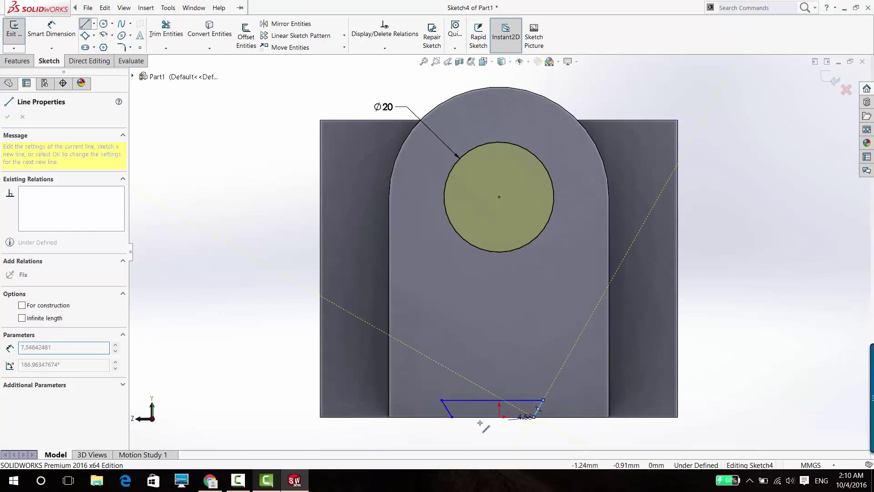
{"action": "left_click", "coordinate": [453, 417]}
{"action": "scroll", "coordinate": [507, 418], "scroll_direction": "down", "scroll_amount": 3}
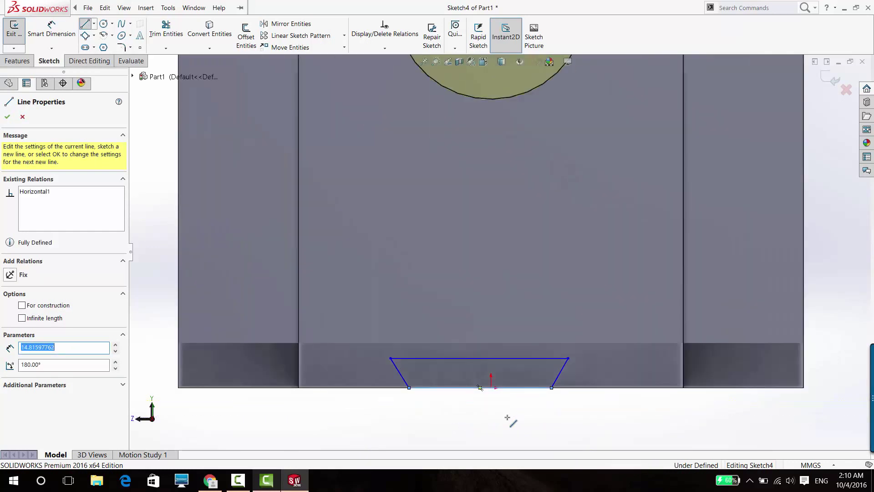
{"action": "key", "text": "Escape"}
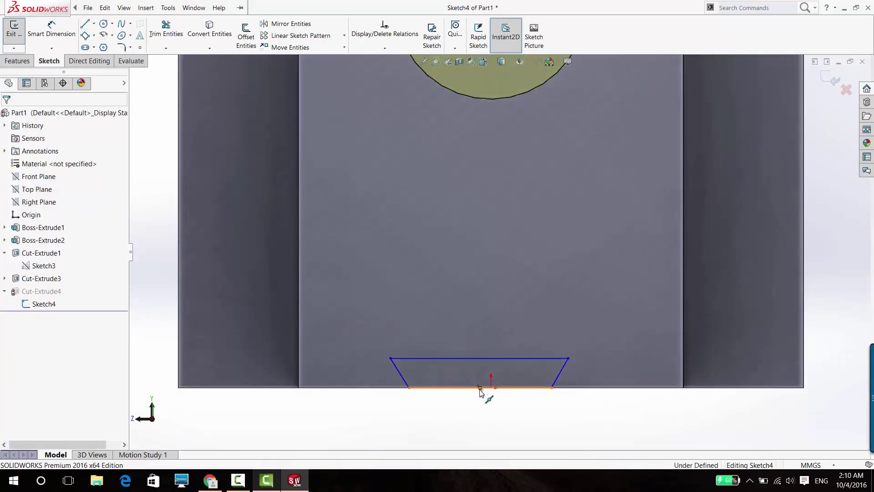
- Make the trapezoid's bottom midpoint coincident with the origin and adjust its corners
{"action": "left_click", "coordinate": [480, 388]}
{"action": "left_click", "coordinate": [491, 388], "text": "ctrl"}
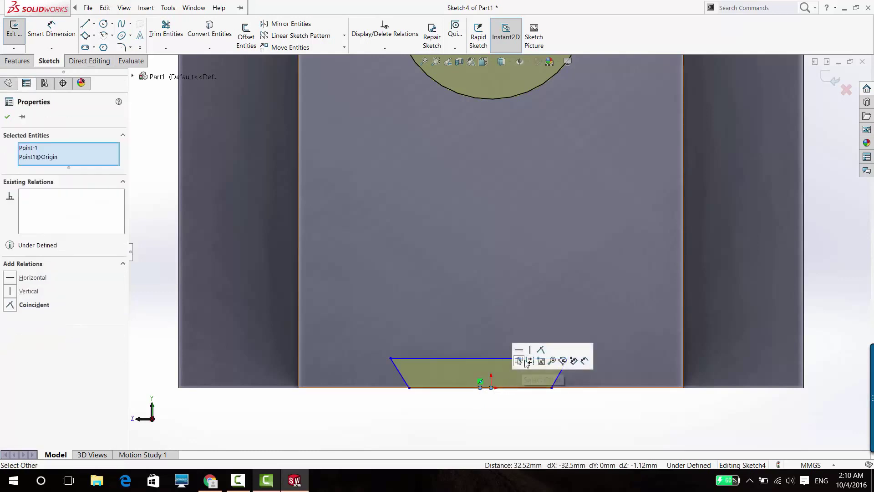
{"action": "left_click", "coordinate": [542, 349]}
{"action": "left_click", "coordinate": [560, 400]}
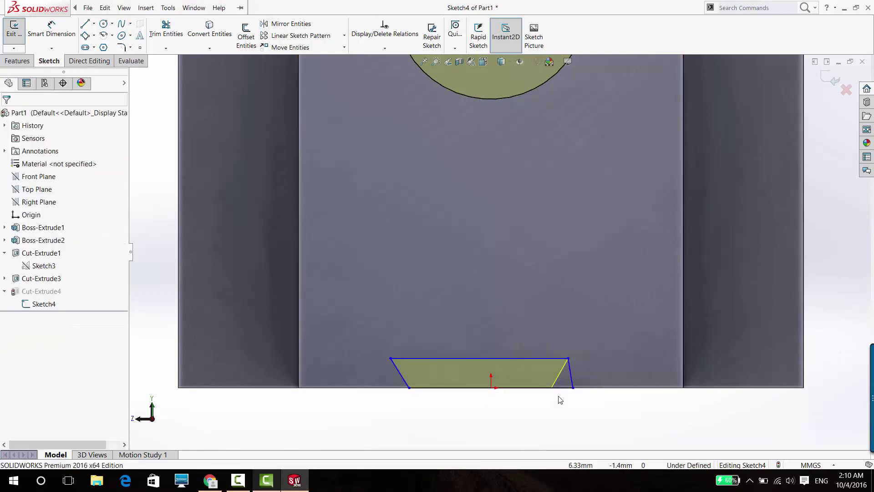
{"action": "left_click_drag", "start_coordinate": [574, 389], "coordinate": [556, 395]}
{"action": "left_click", "coordinate": [553, 396]}
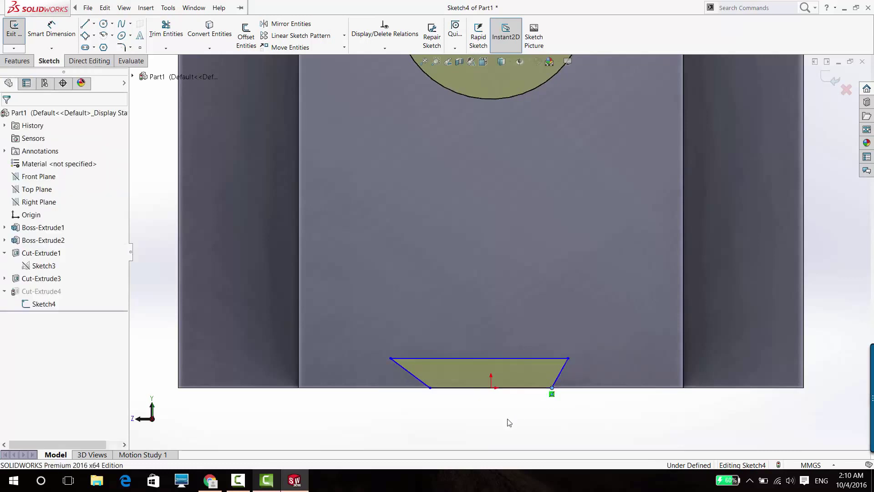
{"action": "left_click_drag", "start_coordinate": [390, 358], "coordinate": [412, 355]}
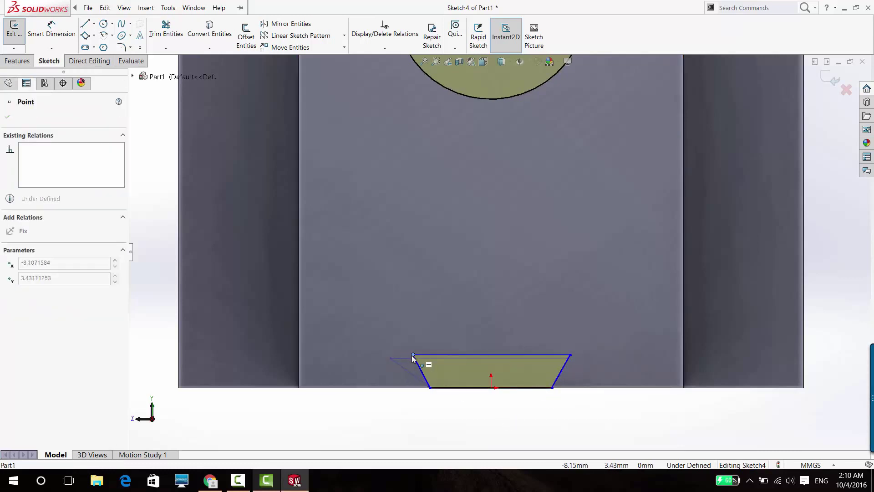
{"action": "left_click", "coordinate": [435, 413]}
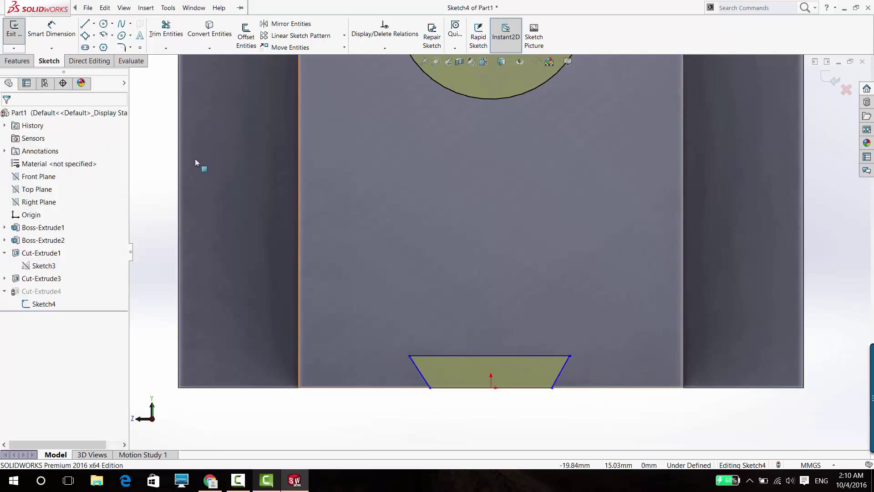
- Dimension the angle between the top edge and left slanted side to 72°
{"action": "left_click", "coordinate": [61, 23]}
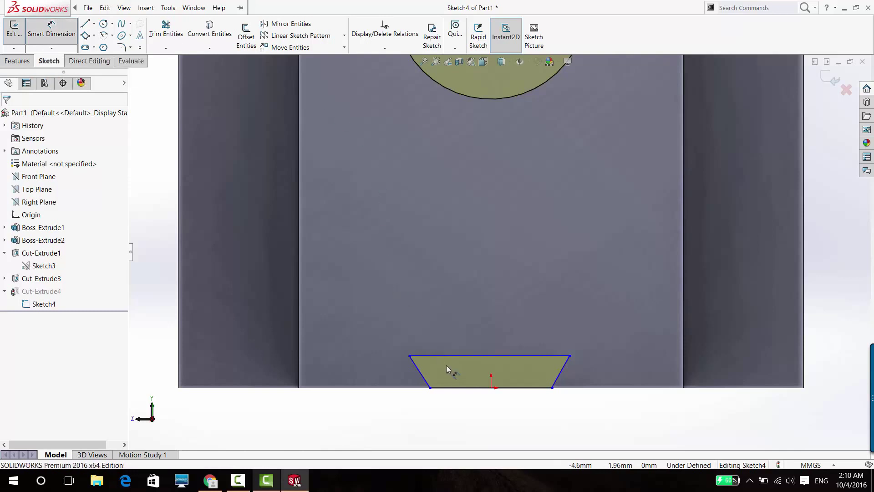
{"action": "left_click", "coordinate": [446, 356]}
{"action": "left_click", "coordinate": [421, 374]}
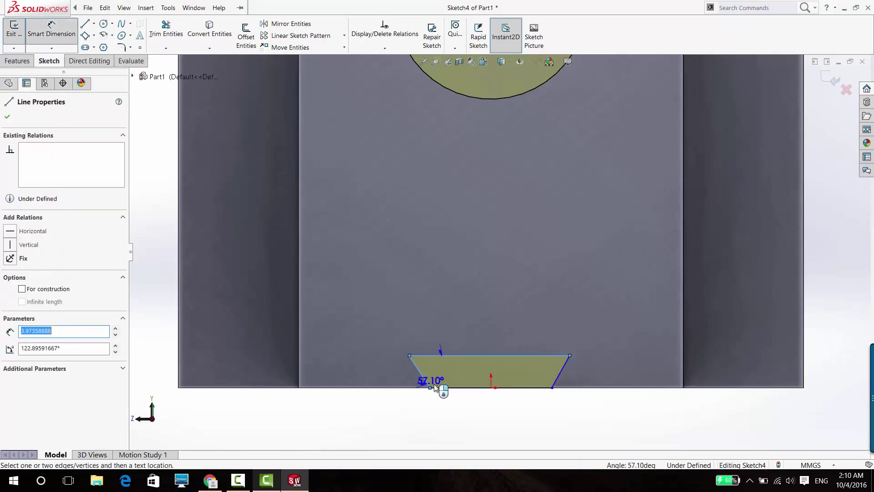
{"action": "left_click", "coordinate": [482, 413]}
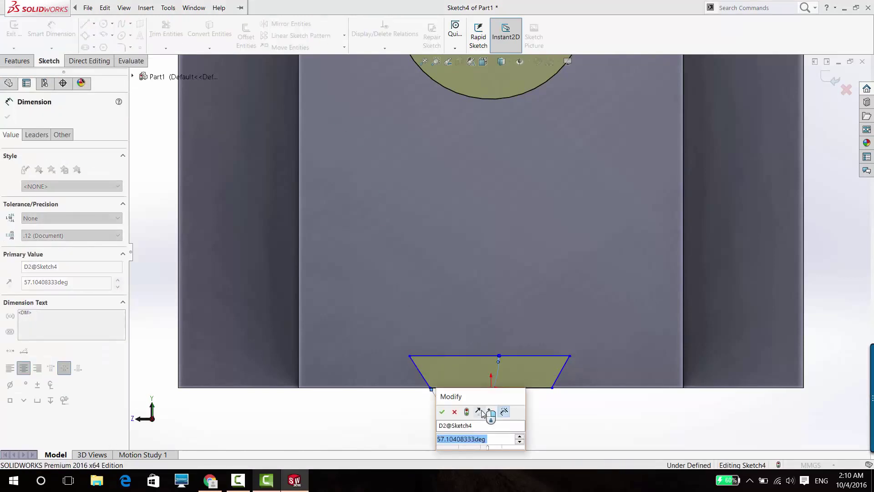
{"action": "type", "text": "72"}
{"action": "key", "text": "Return"}
{"action": "key", "text": "Escape"}
{"action": "scroll", "coordinate": [476, 414], "scroll_direction": "down", "scroll_amount": 5}
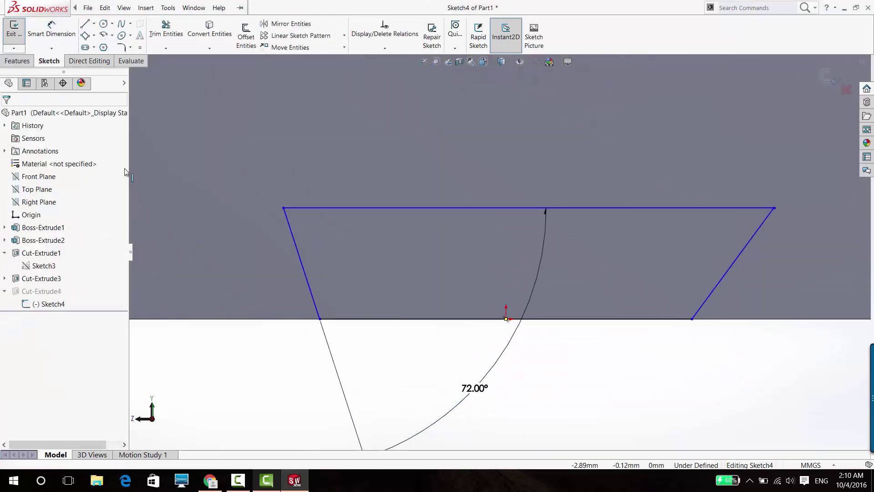
- Draw a vertical construction centerline from the origin to the trapezoid's top edge
{"action": "left_click", "coordinate": [94, 23]}
{"action": "left_click", "coordinate": [102, 45]}
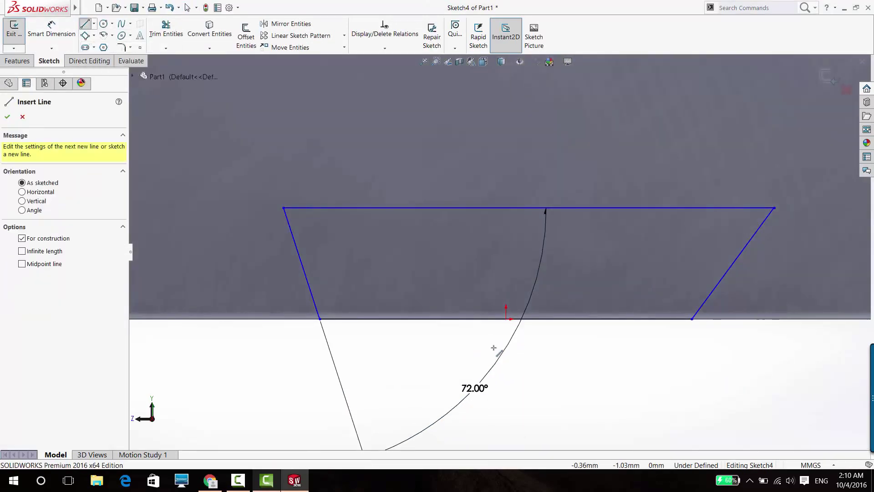
{"action": "left_click", "coordinate": [506, 319]}
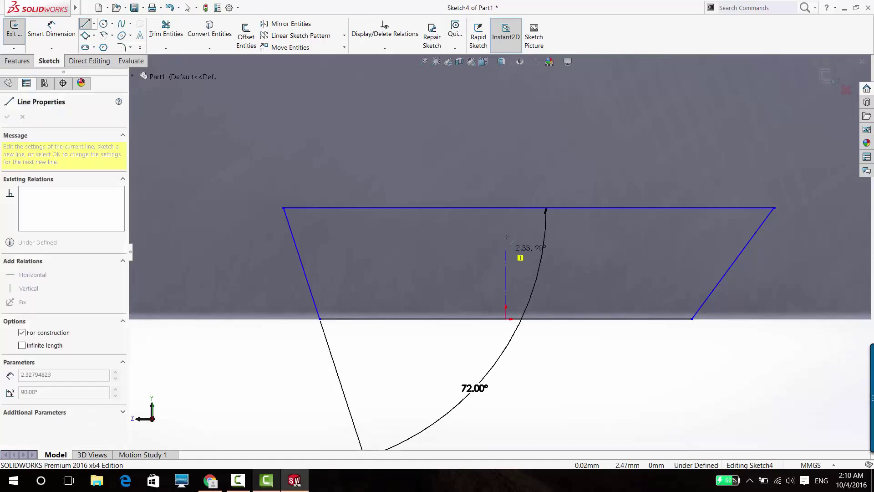
{"action": "left_click", "coordinate": [528, 207]}
{"action": "key", "text": "Escape"}
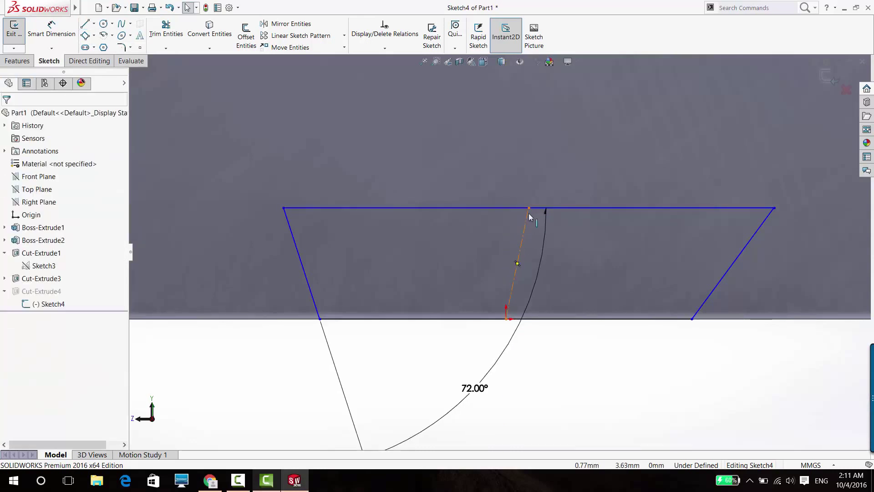
{"action": "left_click", "coordinate": [530, 211]}
{"action": "left_click", "coordinate": [566, 180]}
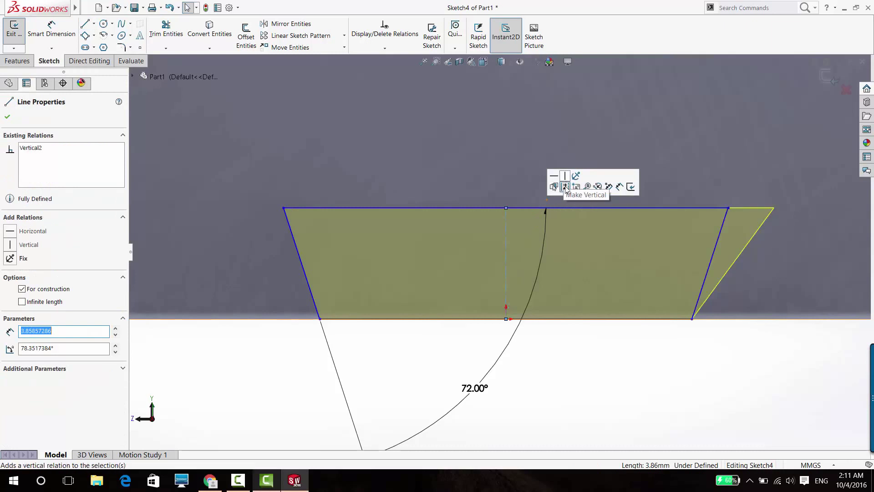
{"action": "left_click", "coordinate": [597, 337]}
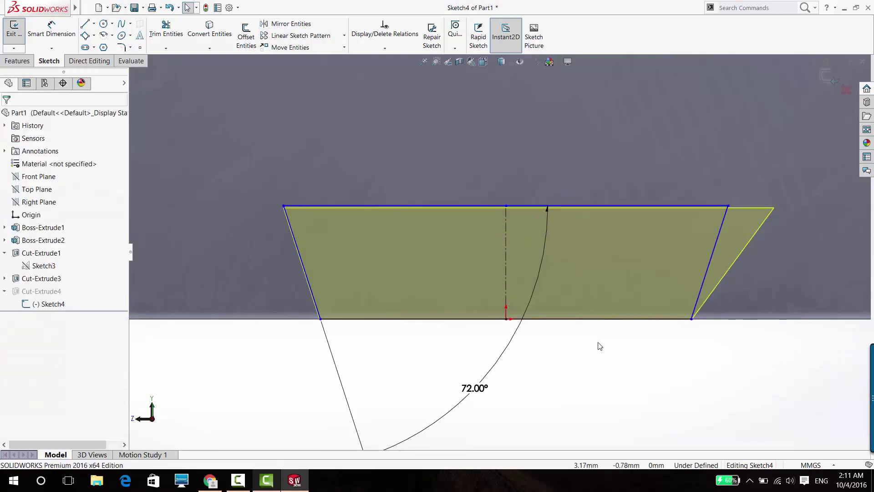
- Make the two slanted sides symmetric about the centerline
{"action": "left_click", "coordinate": [718, 237]}
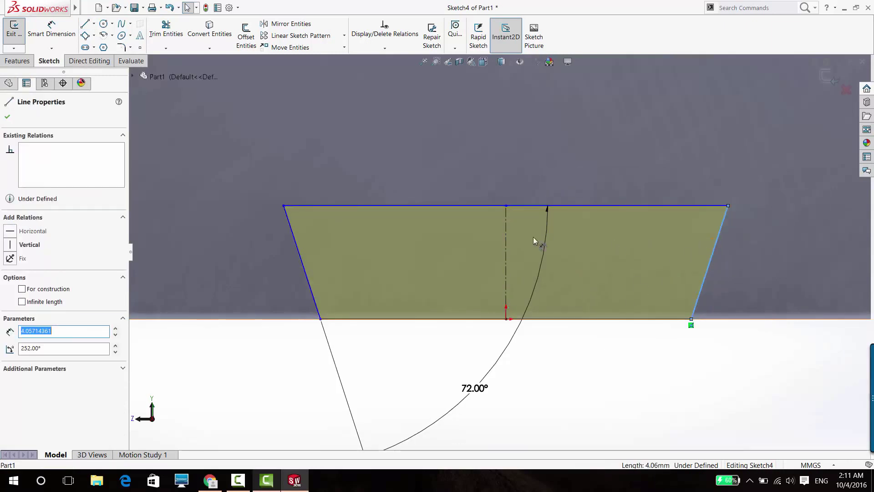
{"action": "left_click", "coordinate": [506, 234], "text": "ctrl"}
{"action": "left_click", "coordinate": [294, 240], "text": "ctrl"}
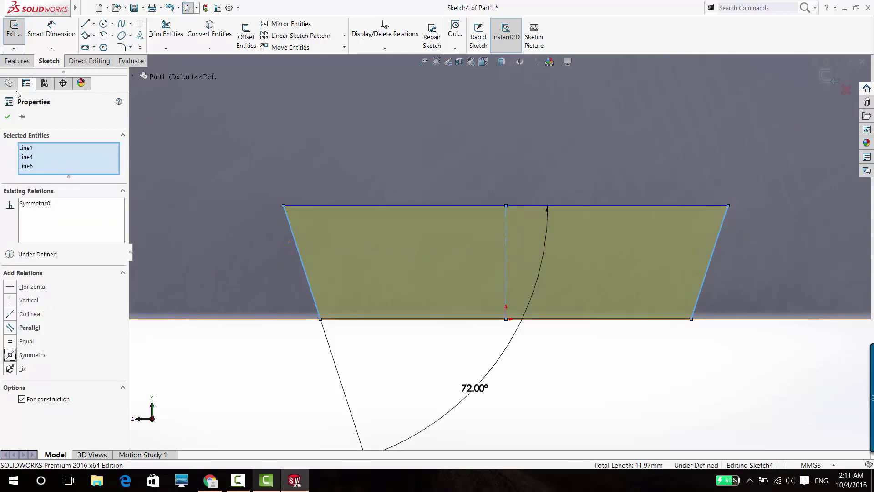
{"action": "left_click", "coordinate": [7, 117]}
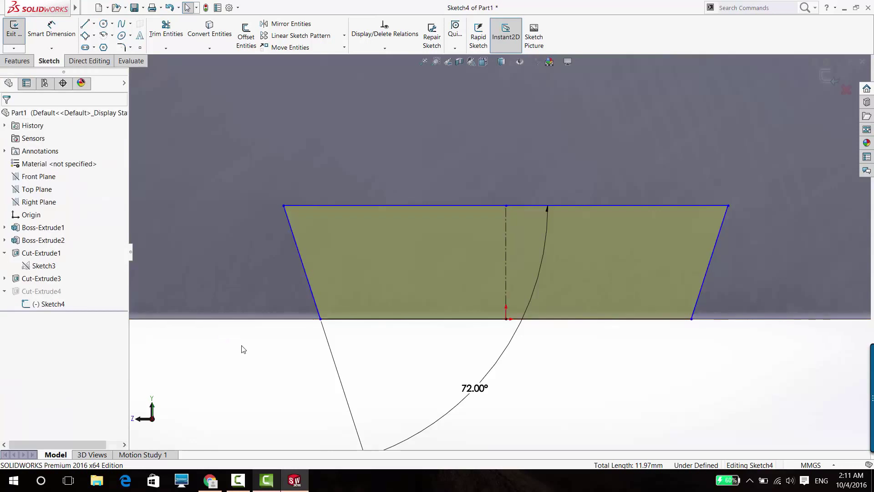
- Move the 72° angle inside the trapezoid and dimension the top width to 24 mm
{"action": "scroll", "coordinate": [464, 370], "scroll_direction": "up", "scroll_amount": 2}
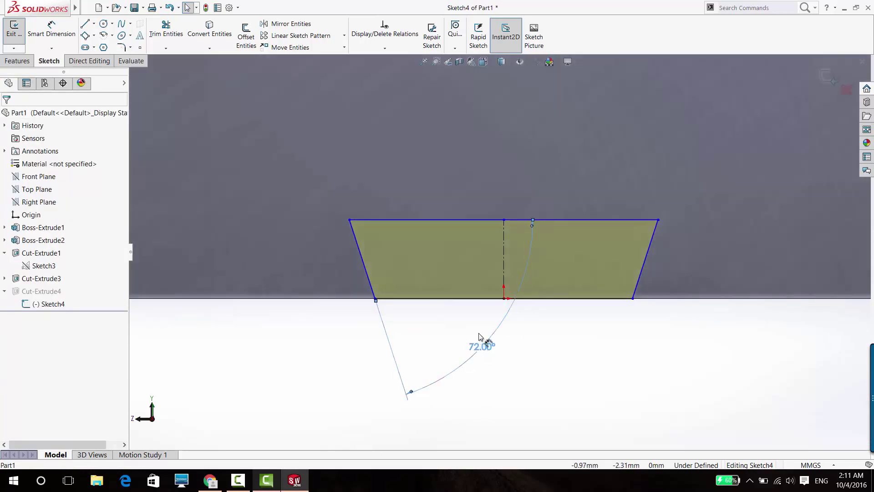
{"action": "left_click", "coordinate": [438, 272]}
{"action": "key", "text": "Escape"}
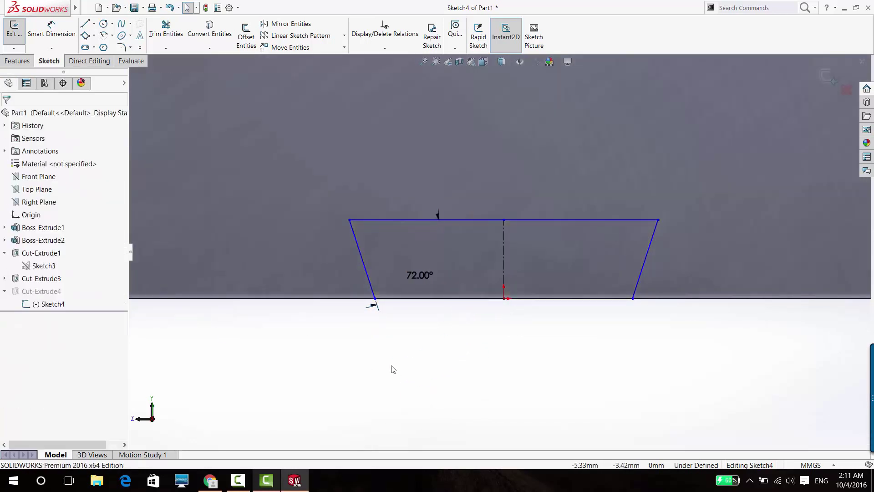
{"action": "left_click", "coordinate": [51, 41]}
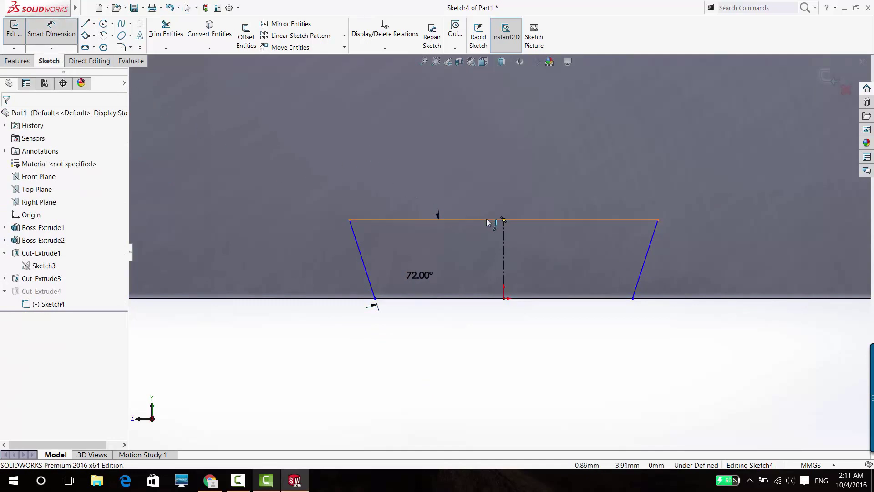
{"action": "left_click", "coordinate": [440, 217]}
{"action": "left_click", "coordinate": [504, 186]}
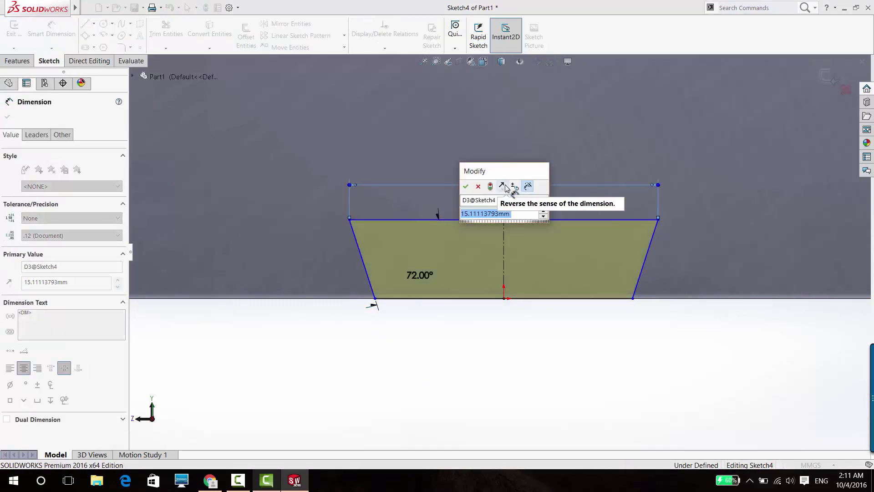
{"action": "type", "text": "24"}
{"action": "key", "text": "Return"}
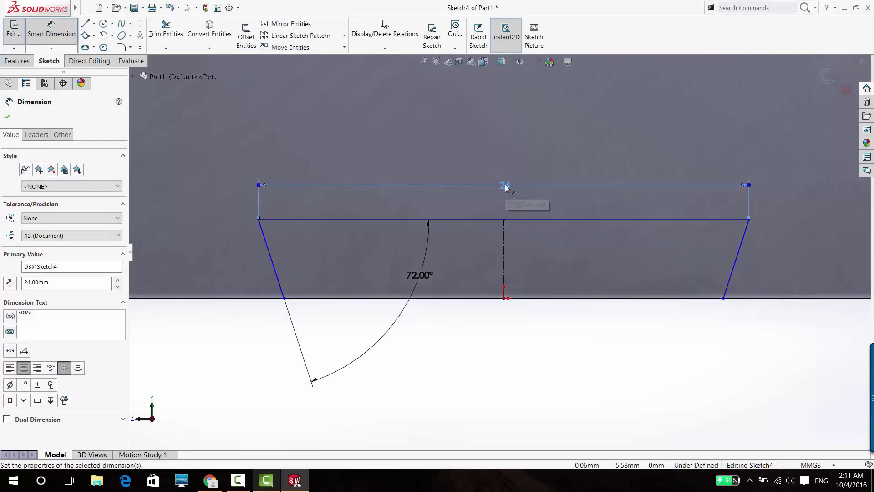
- Set the trapezoid height to 7 mm, exit the sketch, and view isometrically
{"action": "left_click", "coordinate": [268, 245]}
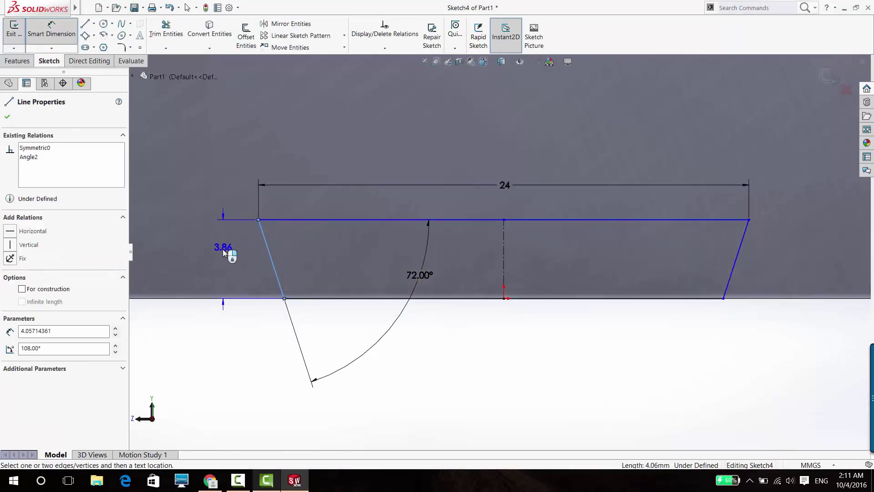
{"action": "left_click", "coordinate": [222, 252]}
{"action": "type", "text": "7"}
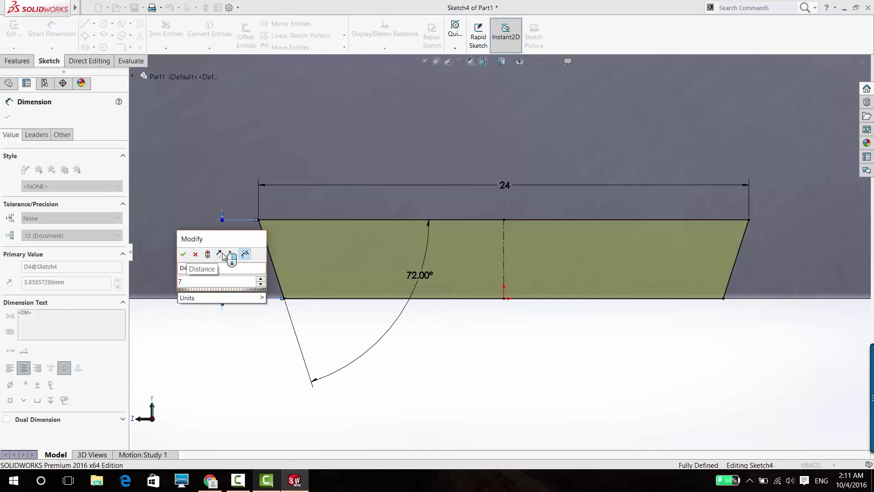
{"action": "key", "text": "Return"}
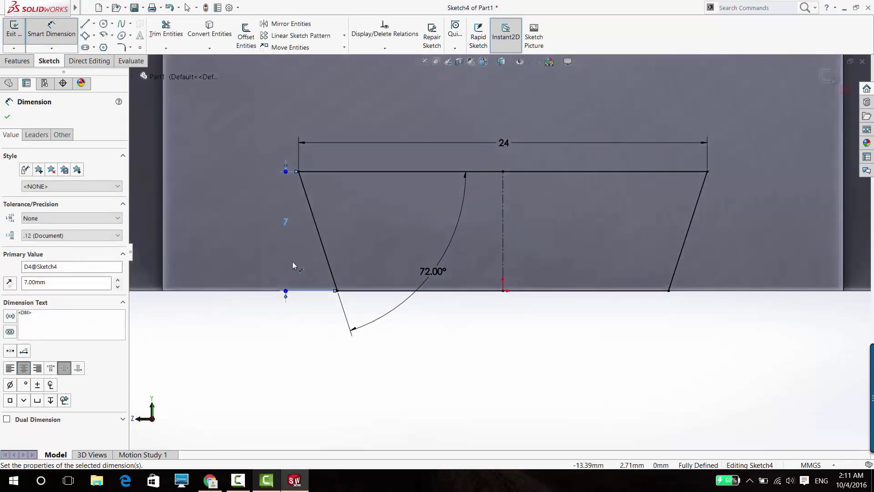
{"action": "left_click", "coordinate": [837, 78]}
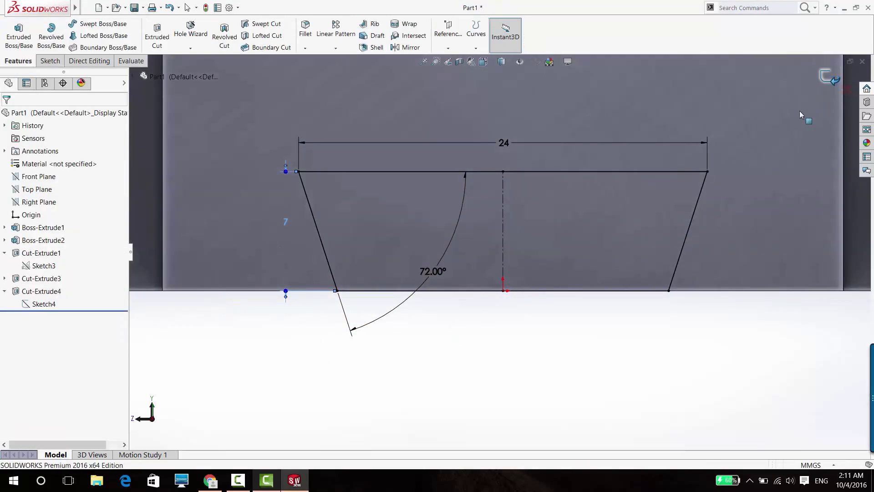
{"action": "key", "text": "ctrl+7"}
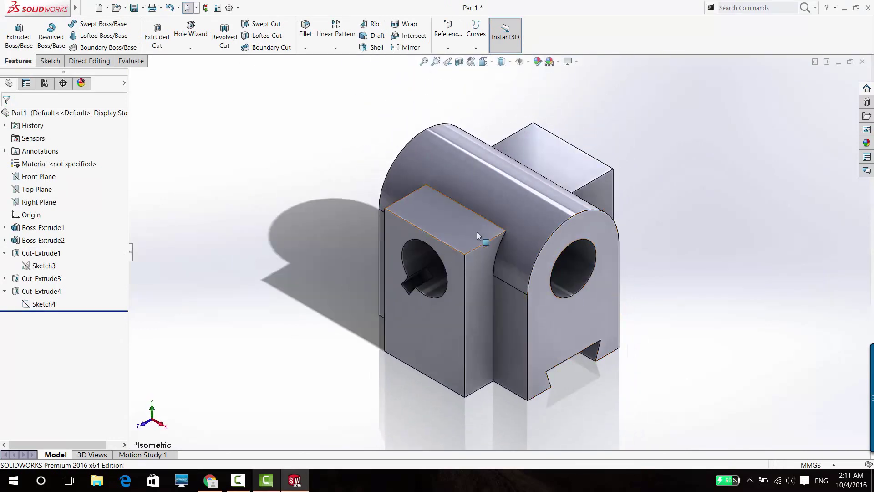
- Start a 2 mm fillet on the curved block-corner edge and add the block's top edge
{"action": "left_click", "coordinate": [503, 238]}
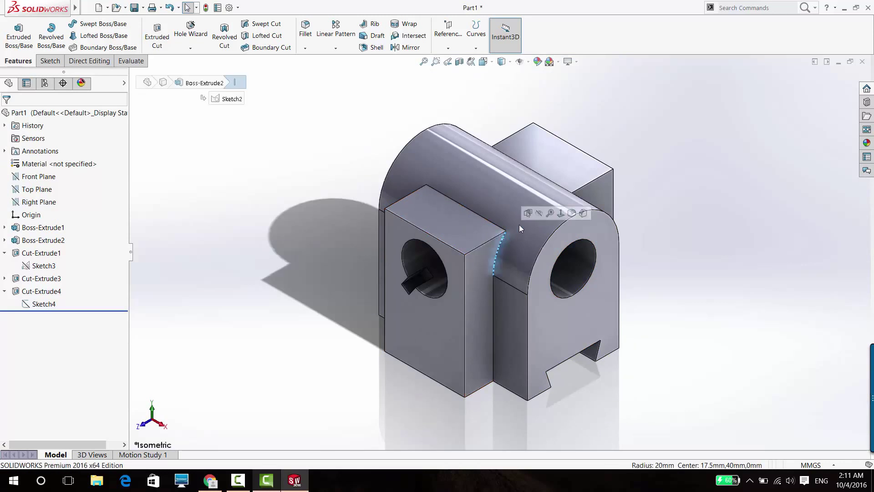
{"action": "left_click", "coordinate": [573, 213]}
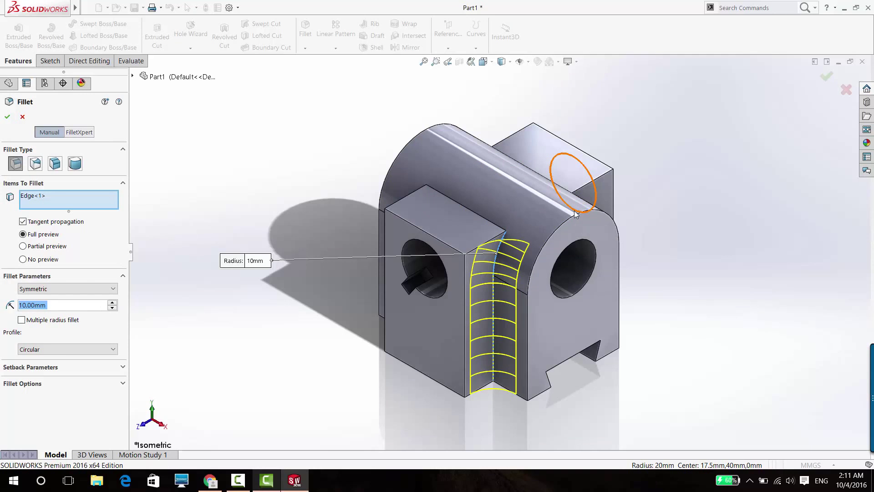
{"action": "type", "text": "2"}
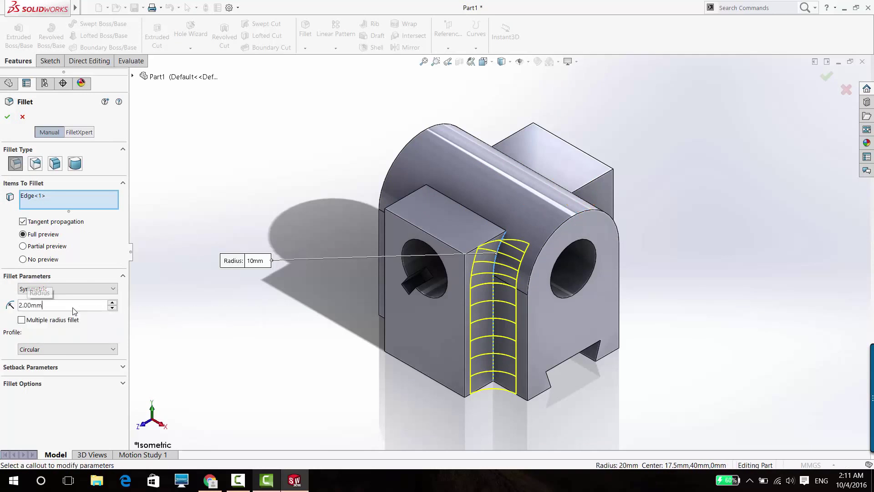
{"action": "key", "text": "Return"}
{"action": "left_click", "coordinate": [483, 216]}
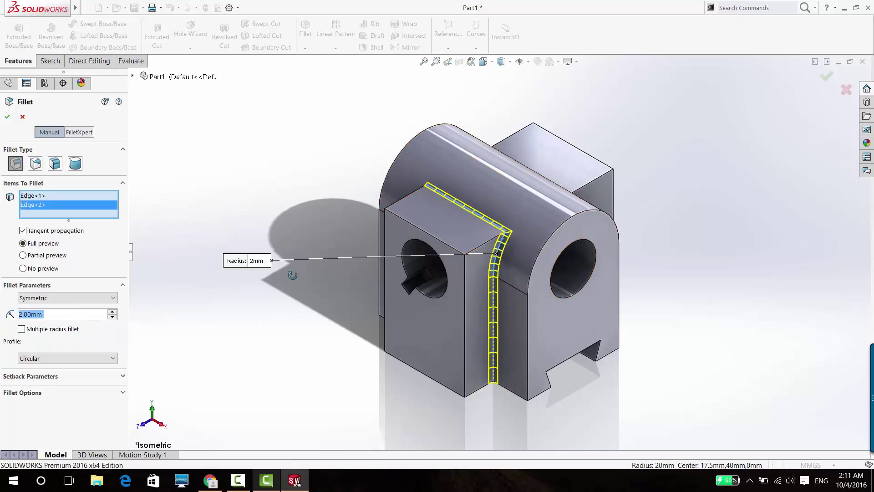
- Swap the first listed edge for the vertical edge beside the block and accept the fillet
{"action": "middle_click_drag", "start_coordinate": [293, 275], "coordinate": [304, 318]}
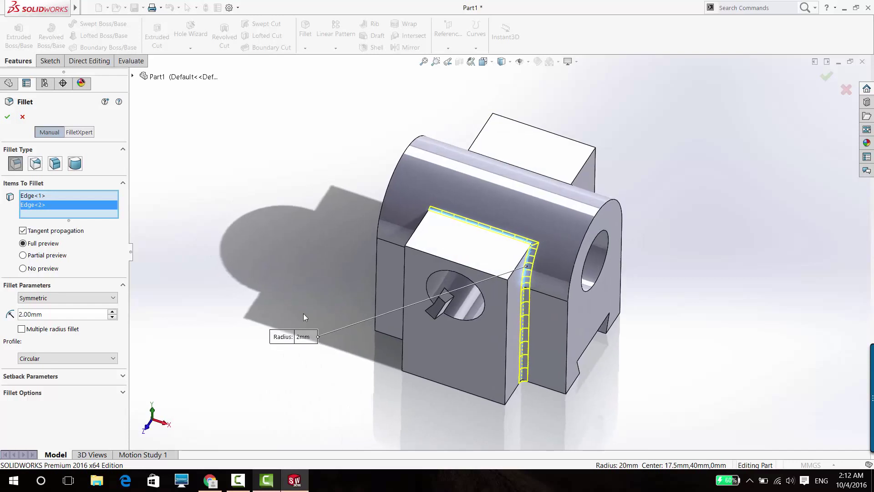
{"action": "left_click", "coordinate": [30, 195]}
{"action": "right_click", "coordinate": [31, 195]}
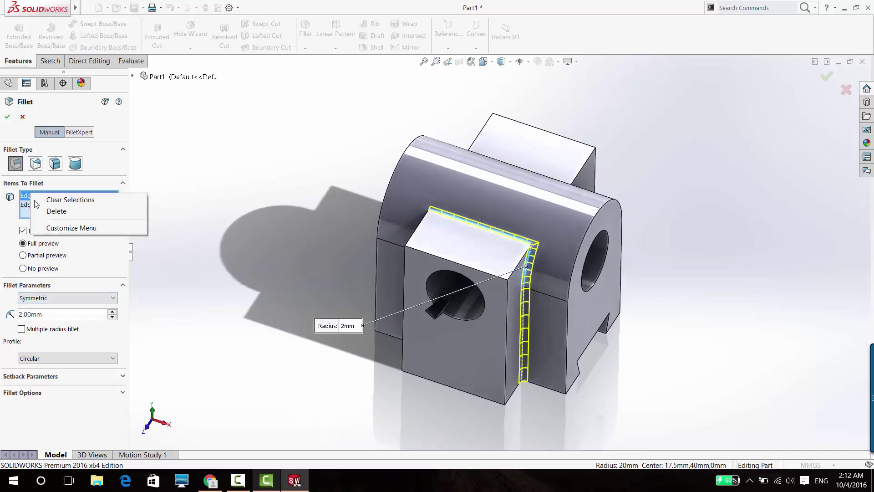
{"action": "left_click", "coordinate": [44, 209]}
{"action": "middle_click_drag", "start_coordinate": [263, 234], "coordinate": [467, 270]}
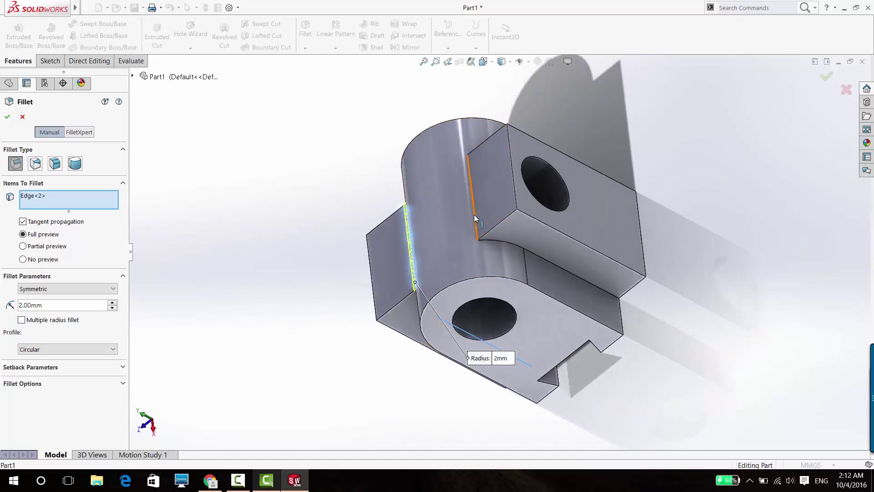
{"action": "left_click", "coordinate": [475, 217]}
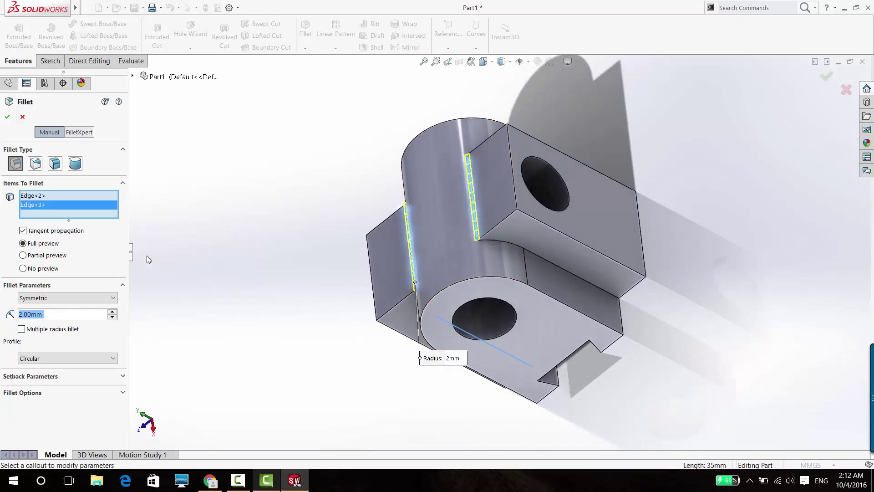
{"action": "left_click", "coordinate": [6, 116]}
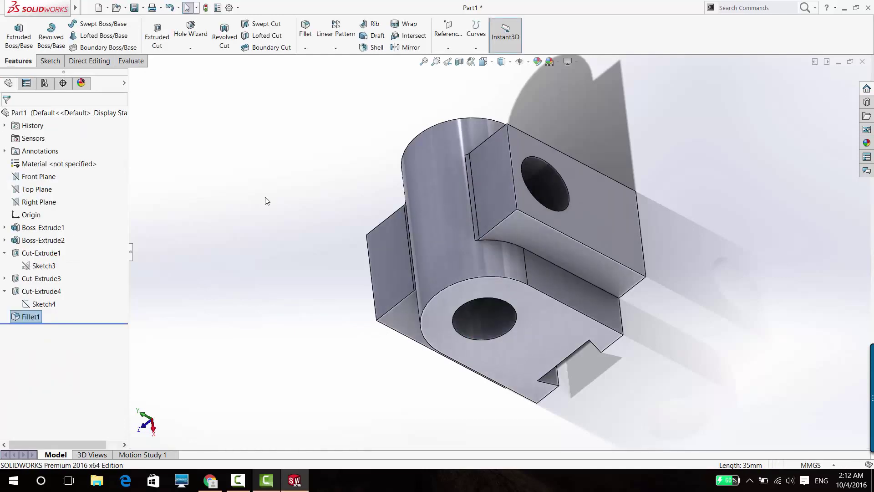
- Fillet the curved edge where the block meets the rounded lug at the default 2 mm
{"action": "left_click", "coordinate": [490, 240]}
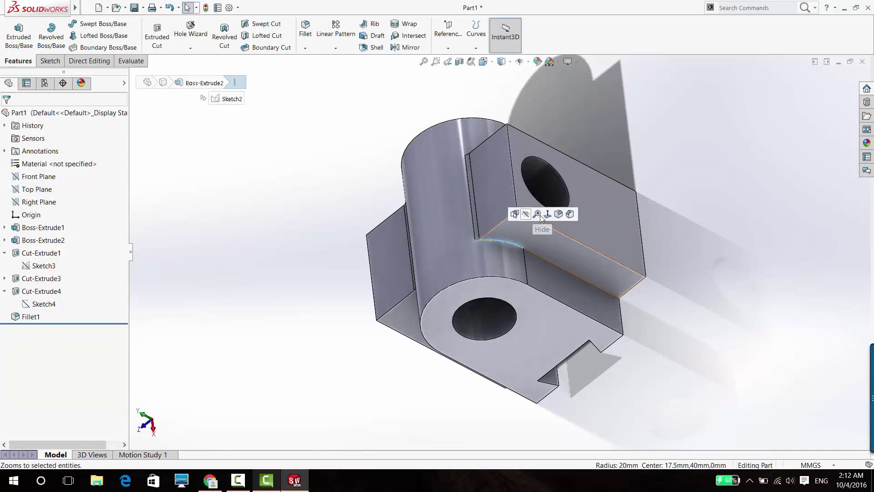
{"action": "key", "text": "Return"}
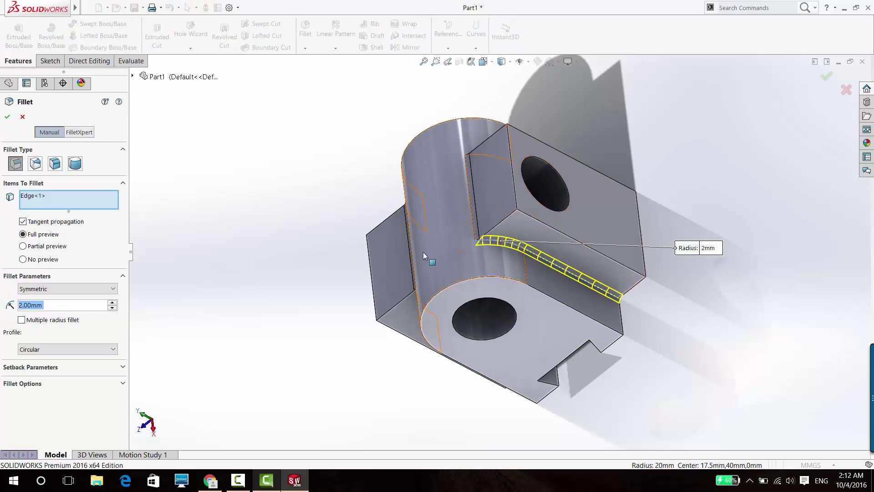
{"action": "scroll", "coordinate": [464, 250], "scroll_direction": "down", "scroll_amount": 2}
{"action": "scroll", "coordinate": [503, 240], "scroll_direction": "down", "scroll_amount": 5}
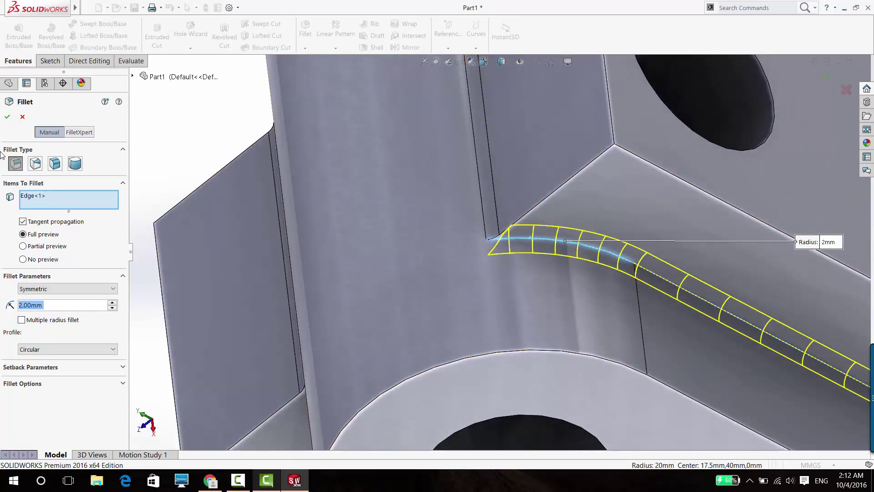
{"action": "left_click", "coordinate": [7, 117]}
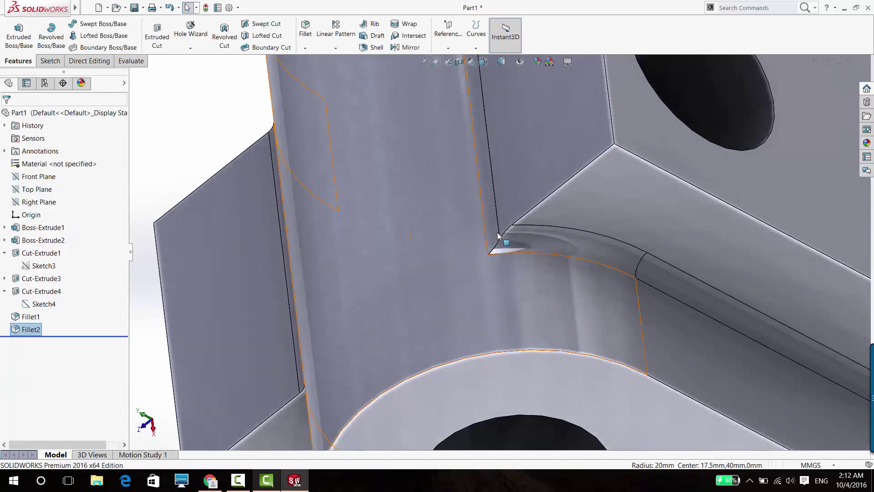
- Delete Fillet1 and Fillet2 together so the tree ends at Cut-Extrude4
{"action": "left_click", "coordinate": [25, 317]}
{"action": "left_click", "coordinate": [25, 329], "text": "ctrl"}
{"action": "right_click", "coordinate": [25, 329]}
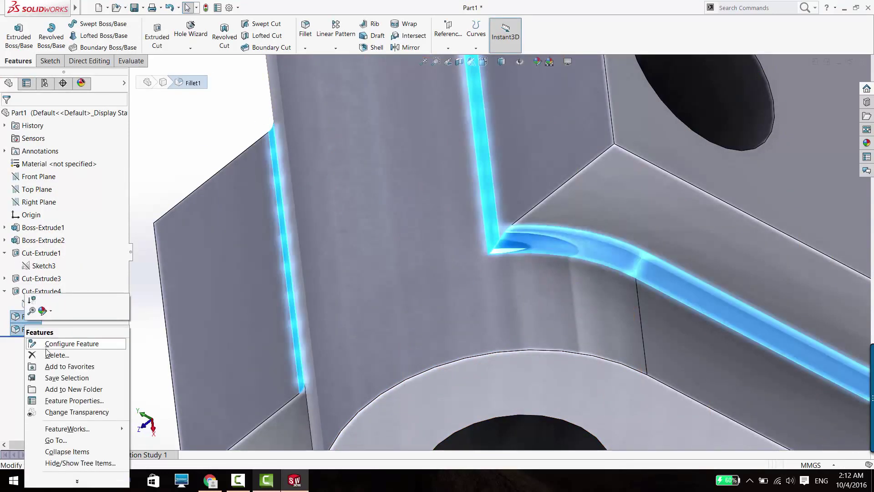
{"action": "left_click", "coordinate": [52, 355]}
{"action": "left_click", "coordinate": [731, 201]}
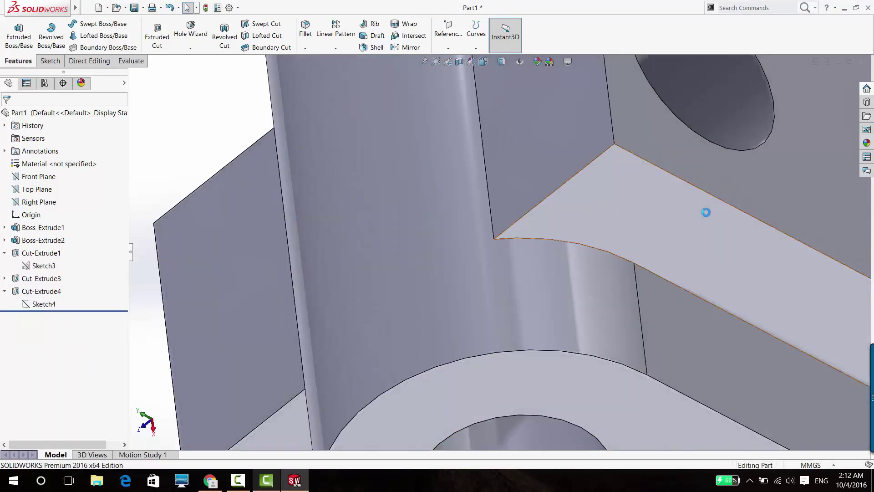
{"action": "left_click", "coordinate": [502, 239]}
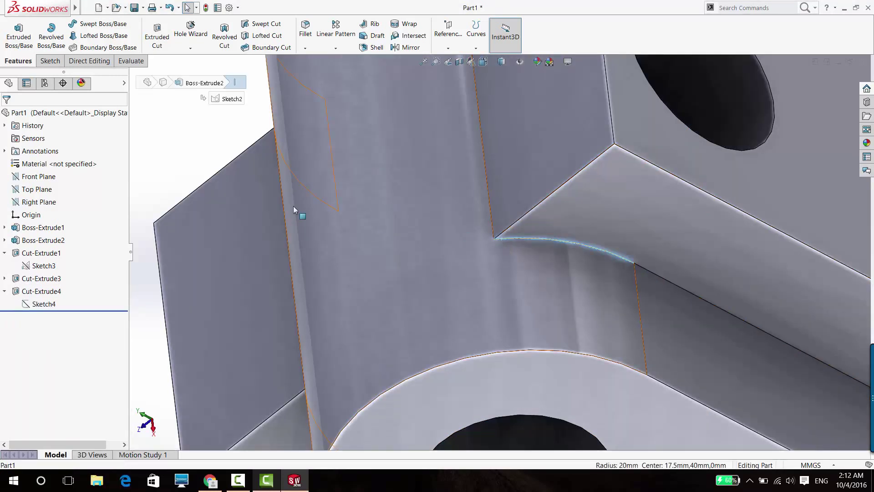
{"action": "left_click", "coordinate": [215, 98]}
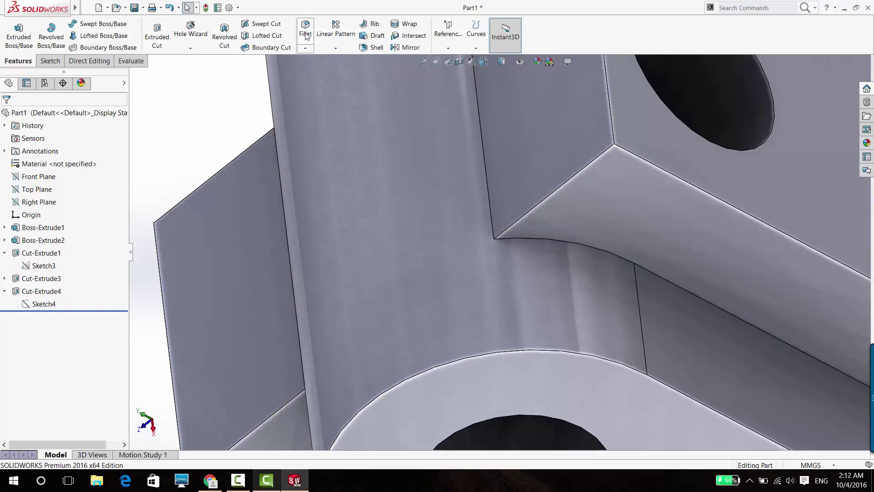
- Fillet six edges around the arched lug on both sides of the block at 2 mm, as Fillet3
{"action": "left_click", "coordinate": [306, 36]}
{"action": "left_click", "coordinate": [488, 190]}
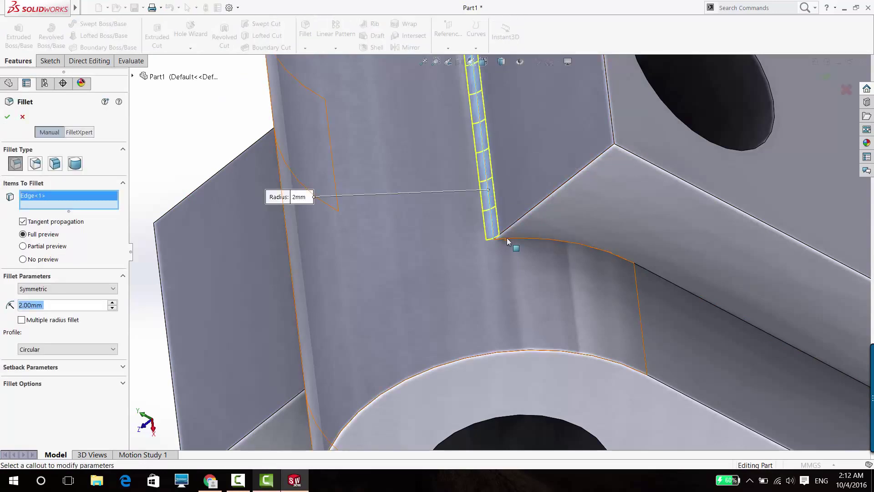
{"action": "left_click", "coordinate": [507, 237]}
{"action": "mouse_move", "coordinate": [505, 240]}
{"action": "middle_mouse_down"}
{"action": "mouse_move", "coordinate": [522, 244]}
{"action": "mouse_move", "coordinate": [601, 211]}
{"action": "mouse_move", "coordinate": [578, 245]}
{"action": "mouse_move", "coordinate": [561, 249]}
{"action": "mouse_move", "coordinate": [665, 302]}
{"action": "mouse_move", "coordinate": [439, 254]}
{"action": "middle_mouse_up"}
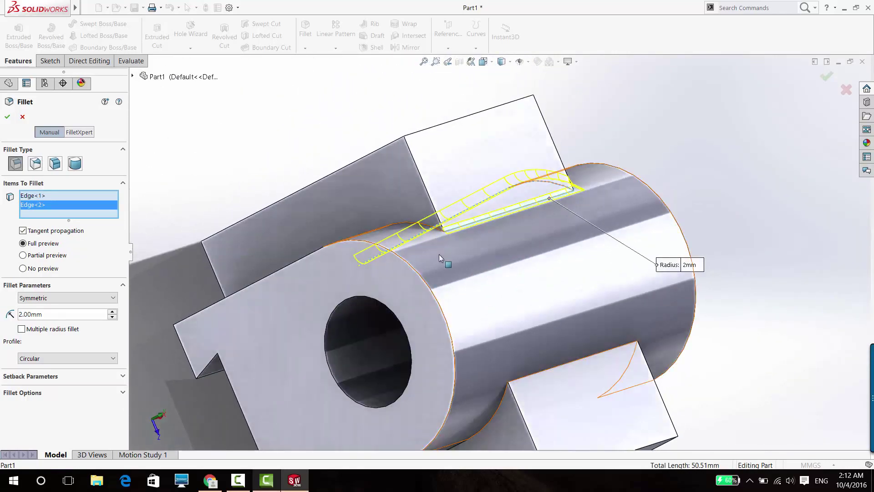
{"action": "left_click", "coordinate": [426, 228]}
{"action": "mouse_move", "coordinate": [391, 237]}
{"action": "middle_mouse_down"}
{"action": "mouse_move", "coordinate": [397, 264]}
{"action": "mouse_move", "coordinate": [493, 339]}
{"action": "middle_mouse_up"}
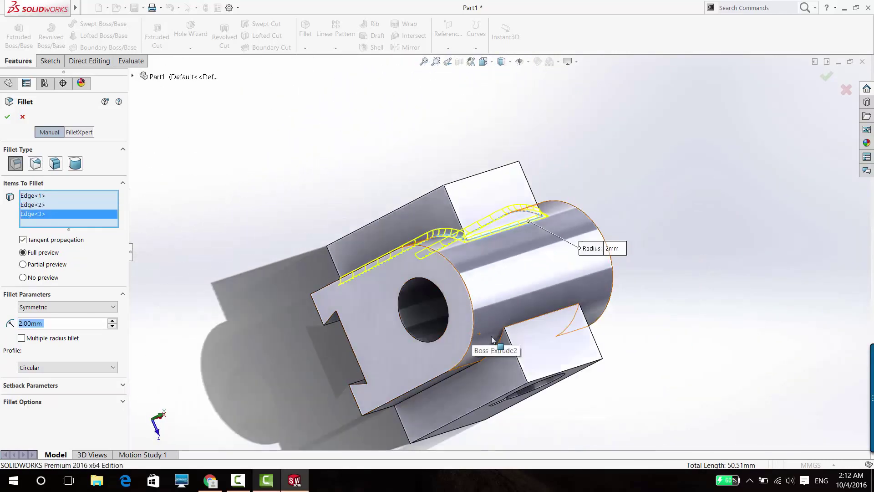
{"action": "left_click", "coordinate": [505, 332]}
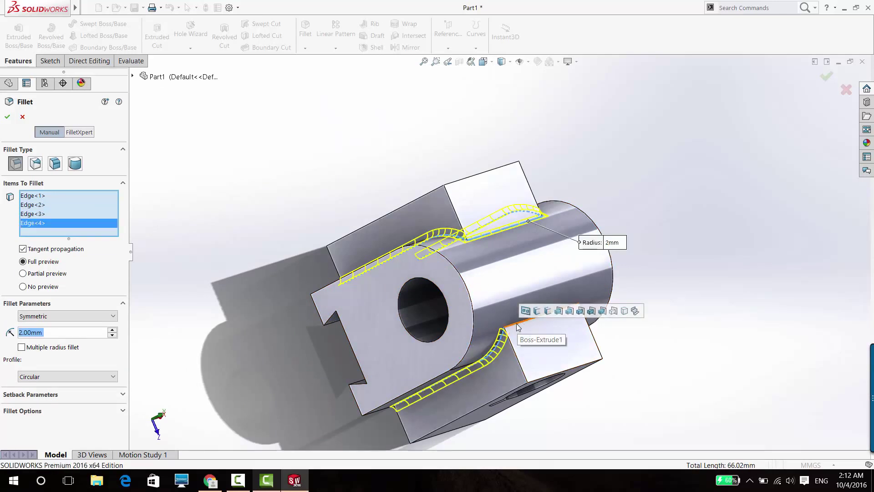
{"action": "left_click", "coordinate": [518, 327]}
{"action": "middle_click_drag", "start_coordinate": [518, 327], "coordinate": [417, 268]}
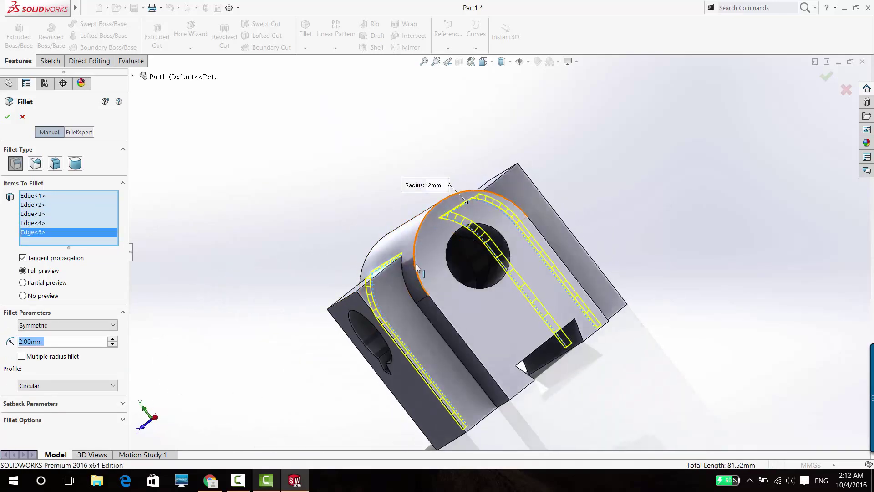
{"action": "left_click", "coordinate": [419, 270]}
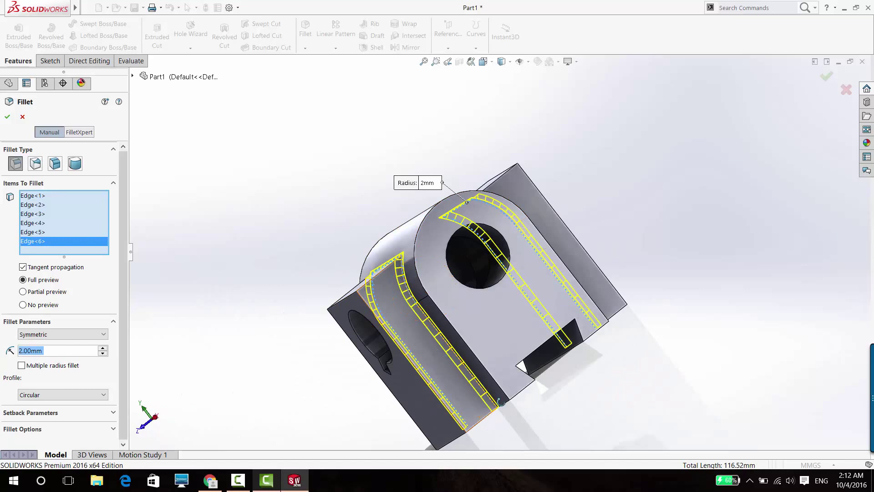
{"action": "mouse_move", "coordinate": [501, 401]}
{"action": "middle_mouse_down"}
{"action": "mouse_move", "coordinate": [673, 289]}
{"action": "mouse_move", "coordinate": [653, 301]}
{"action": "middle_mouse_up"}
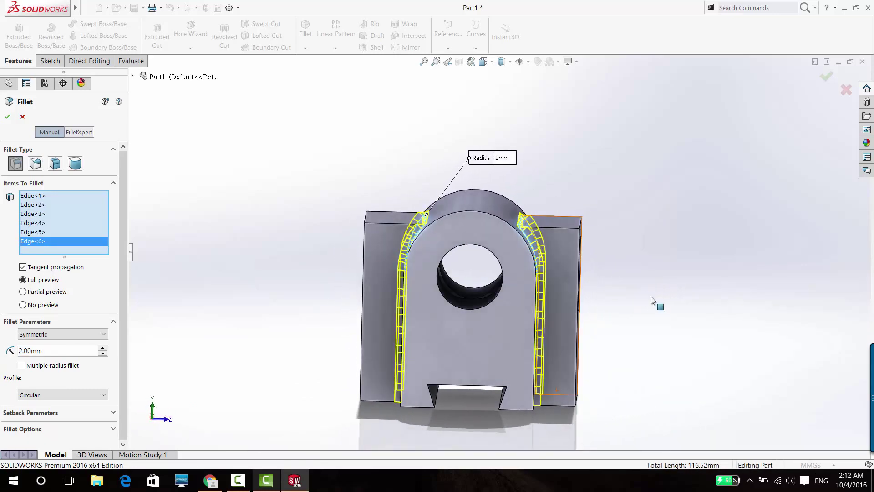
{"action": "left_click", "coordinate": [7, 118]}
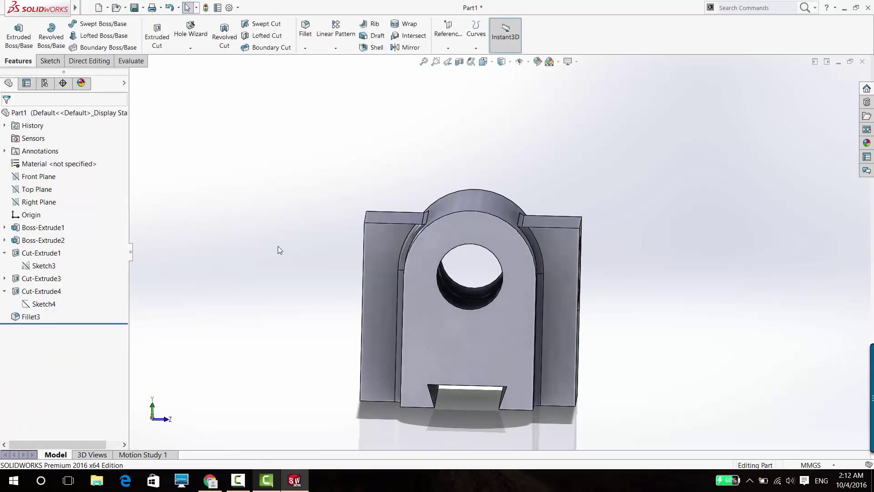
- Select the small edge at the filleted corner and try a chamfer, then cancel it
{"action": "middle_click_drag", "start_coordinate": [278, 246], "coordinate": [538, 252]}
{"action": "scroll", "coordinate": [539, 252], "scroll_direction": "down", "scroll_amount": 3}
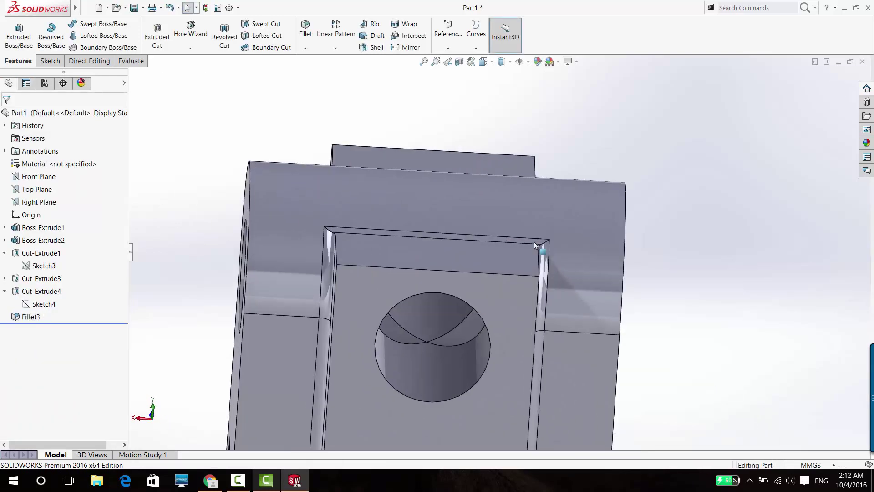
{"action": "scroll", "coordinate": [539, 252], "scroll_direction": "down", "scroll_amount": 3}
{"action": "scroll", "coordinate": [539, 252], "scroll_direction": "down", "scroll_amount": 3}
{"action": "scroll", "coordinate": [538, 250], "scroll_direction": "down", "scroll_amount": 3}
{"action": "left_click", "coordinate": [547, 228]}
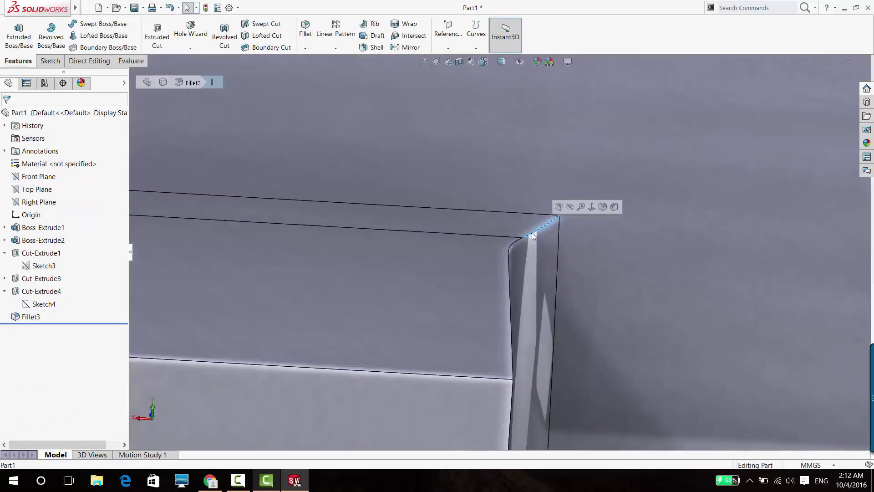
{"action": "left_click", "coordinate": [613, 207]}
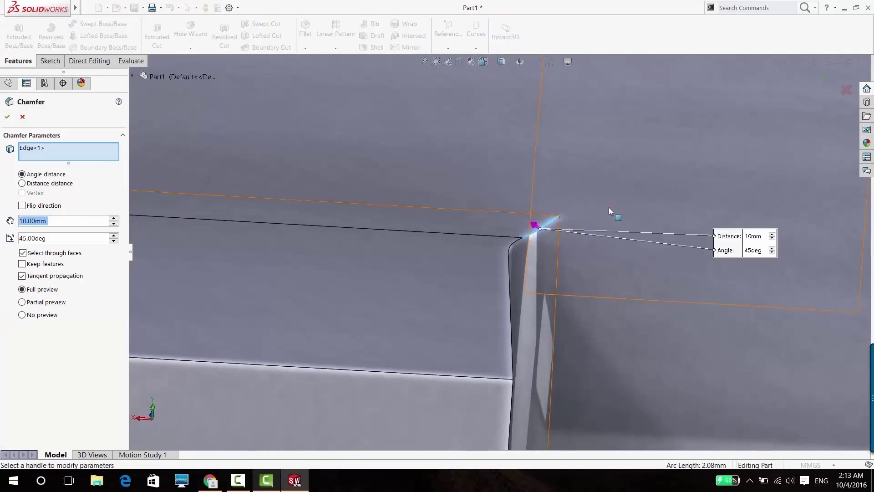
{"action": "left_click", "coordinate": [21, 116]}
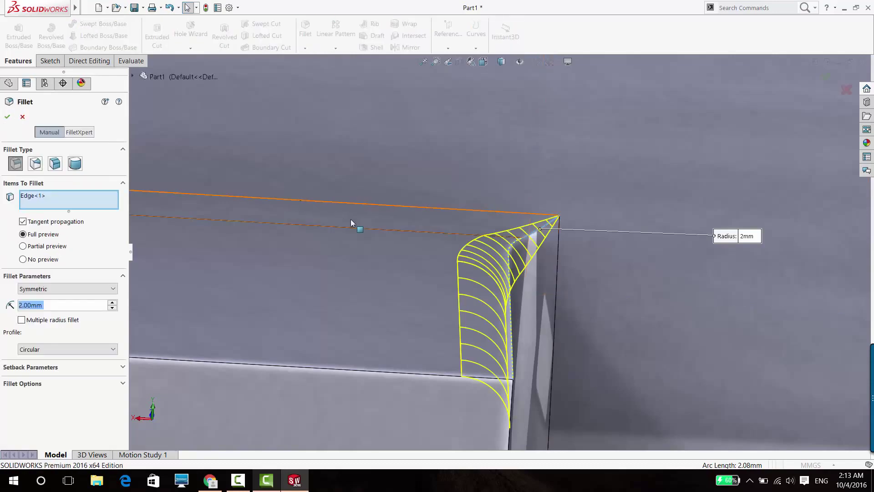
- Fillet four top edges of the block beside the lug at 2 mm, creating Fillet4
{"action": "mouse_move", "coordinate": [356, 223]}
{"action": "middle_mouse_down"}
{"action": "mouse_move", "coordinate": [382, 221]}
{"action": "mouse_move", "coordinate": [368, 218]}
{"action": "mouse_move", "coordinate": [480, 249]}
{"action": "mouse_move", "coordinate": [481, 264]}
{"action": "middle_mouse_up"}
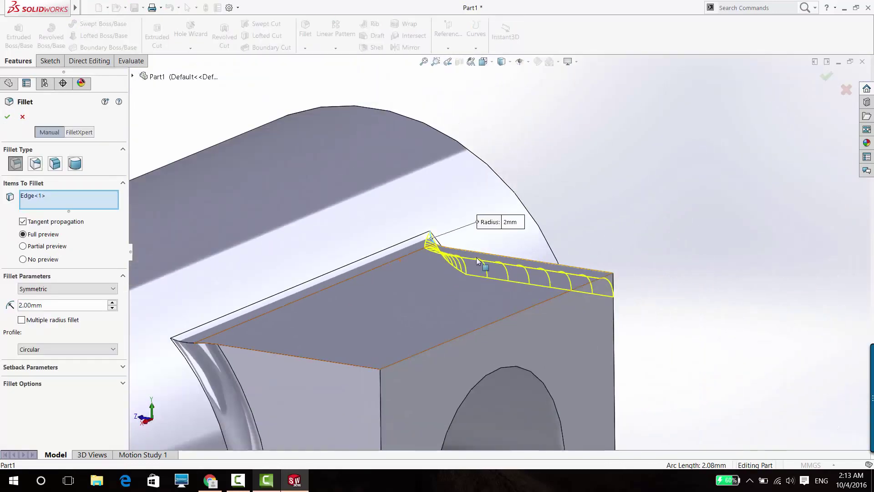
{"action": "left_click", "coordinate": [259, 352]}
{"action": "mouse_move", "coordinate": [258, 351]}
{"action": "middle_mouse_down"}
{"action": "mouse_move", "coordinate": [221, 335]}
{"action": "mouse_move", "coordinate": [280, 321]}
{"action": "mouse_move", "coordinate": [354, 345]}
{"action": "mouse_move", "coordinate": [307, 390]}
{"action": "mouse_move", "coordinate": [285, 294]}
{"action": "mouse_move", "coordinate": [294, 287]}
{"action": "middle_mouse_up"}
{"action": "left_click", "coordinate": [294, 288]}
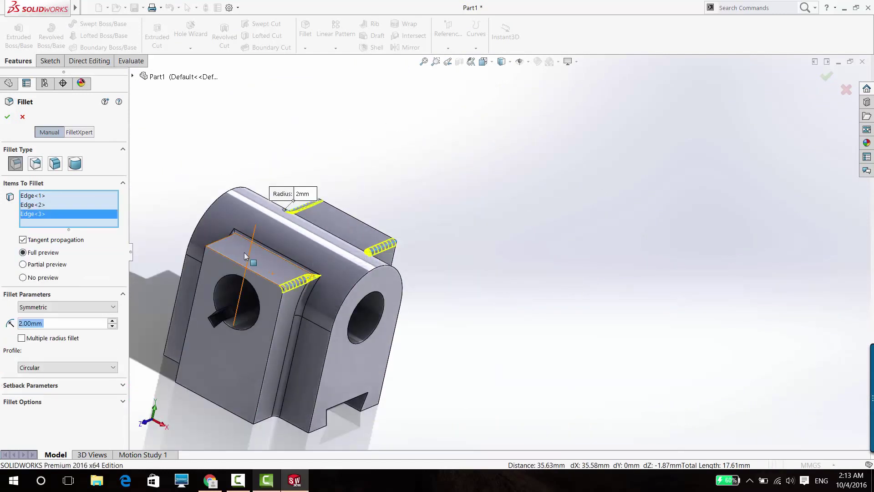
{"action": "left_click", "coordinate": [220, 248]}
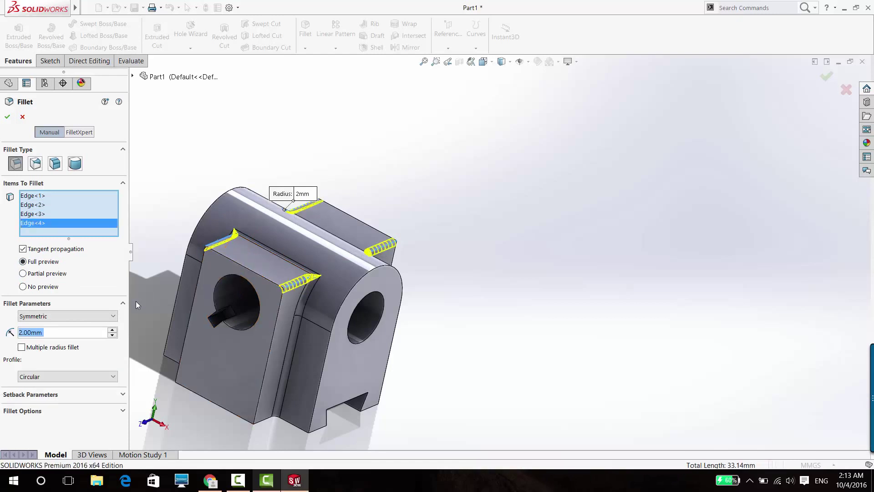
{"action": "left_click", "coordinate": [7, 119]}
{"action": "scroll", "coordinate": [339, 302], "scroll_direction": "down", "scroll_amount": 2}
{"action": "scroll", "coordinate": [346, 230], "scroll_direction": "down", "scroll_amount": 5}
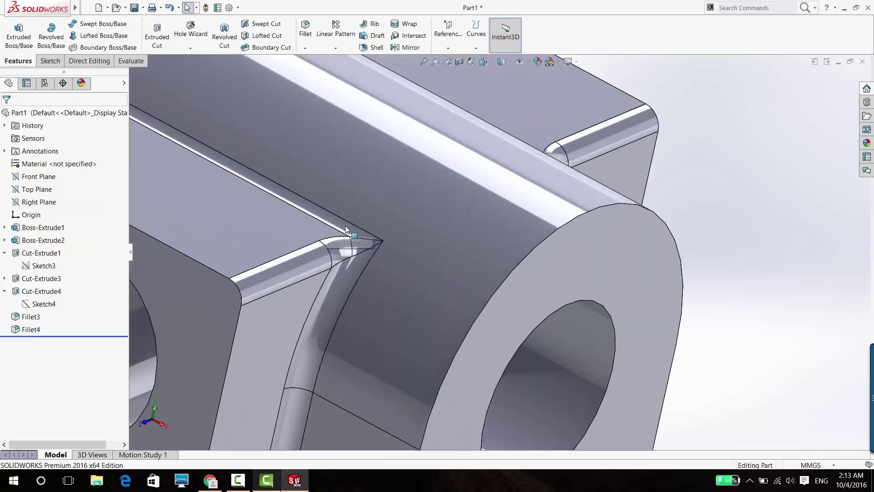
- In FilletXpert, request corner alternatives where the fillets meet, which fails with an error
{"action": "left_click", "coordinate": [303, 28]}
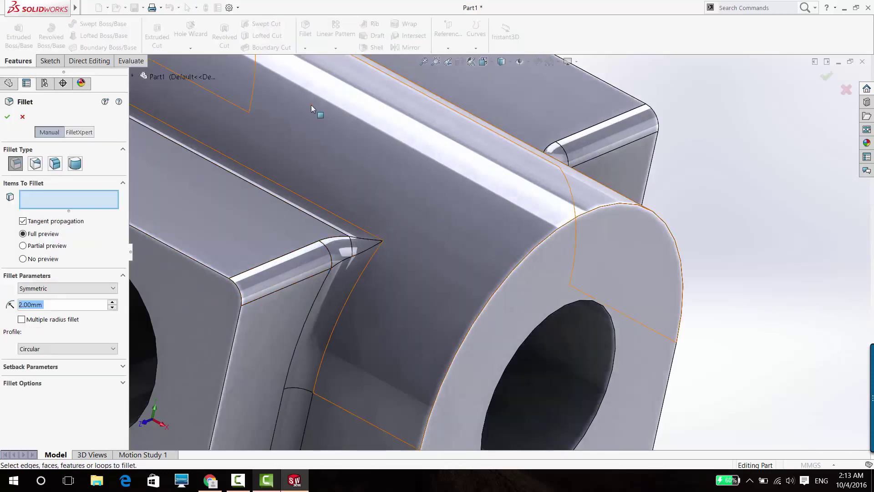
{"action": "left_click", "coordinate": [85, 135]}
{"action": "left_click", "coordinate": [365, 243]}
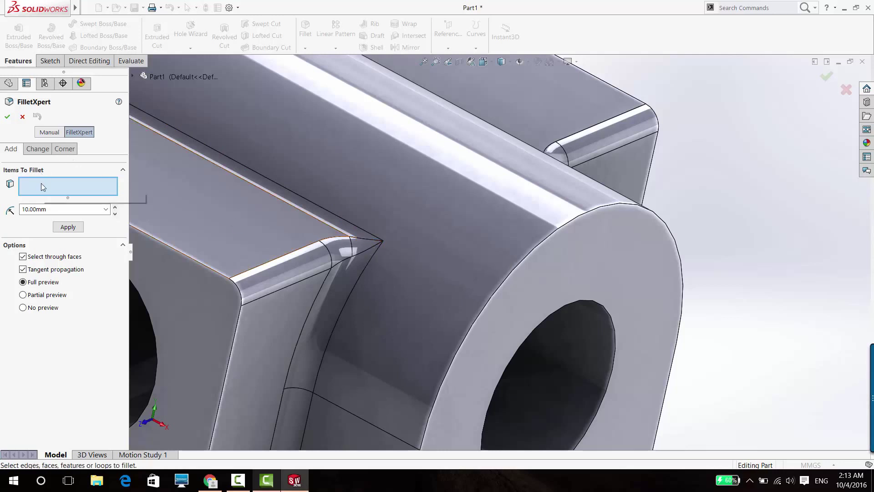
{"action": "left_click", "coordinate": [52, 209]}
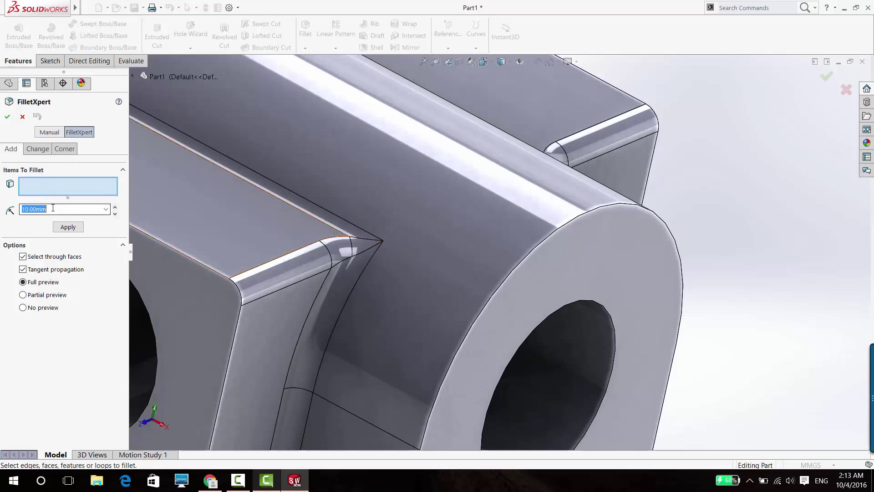
{"action": "left_click", "coordinate": [68, 149]}
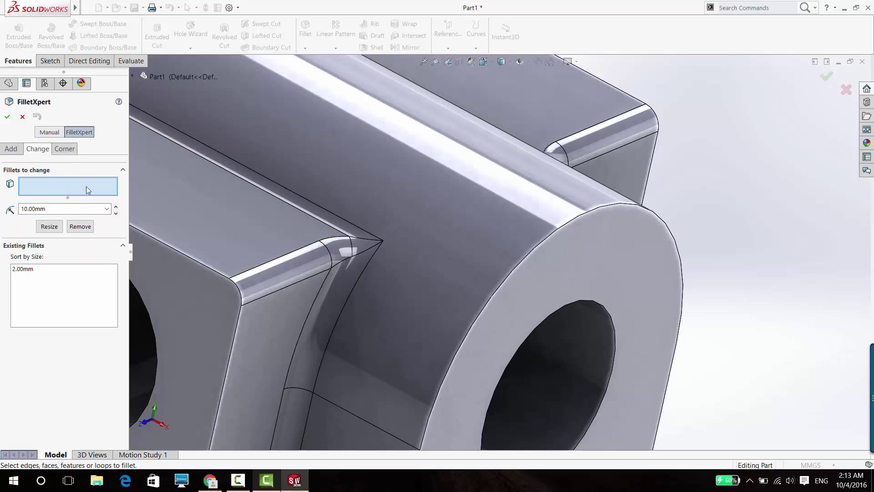
{"action": "left_click", "coordinate": [64, 149]}
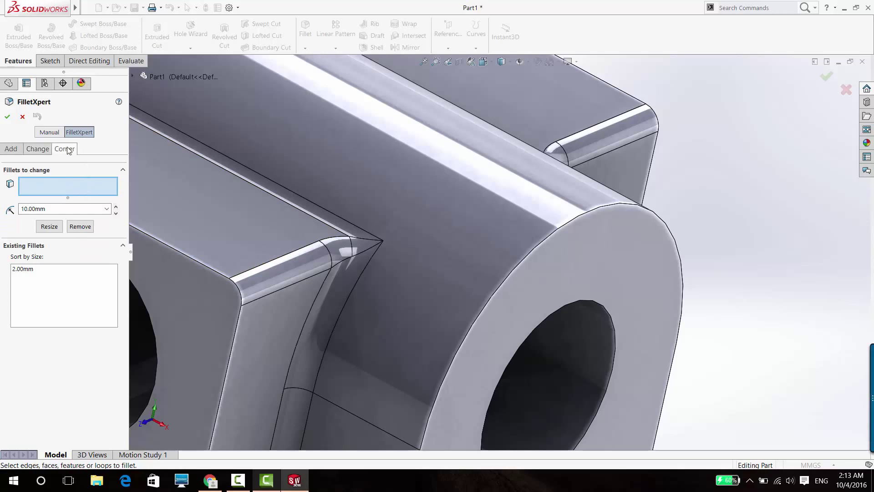
{"action": "left_click", "coordinate": [366, 242]}
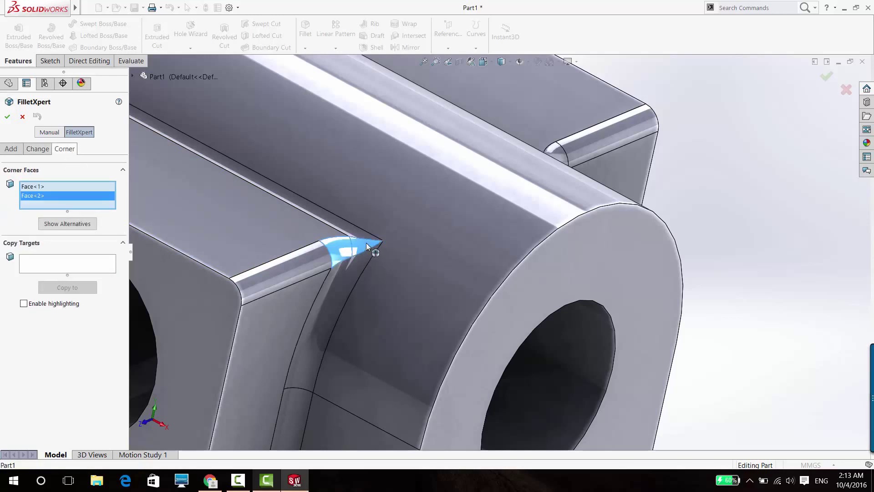
{"action": "left_click", "coordinate": [80, 224]}
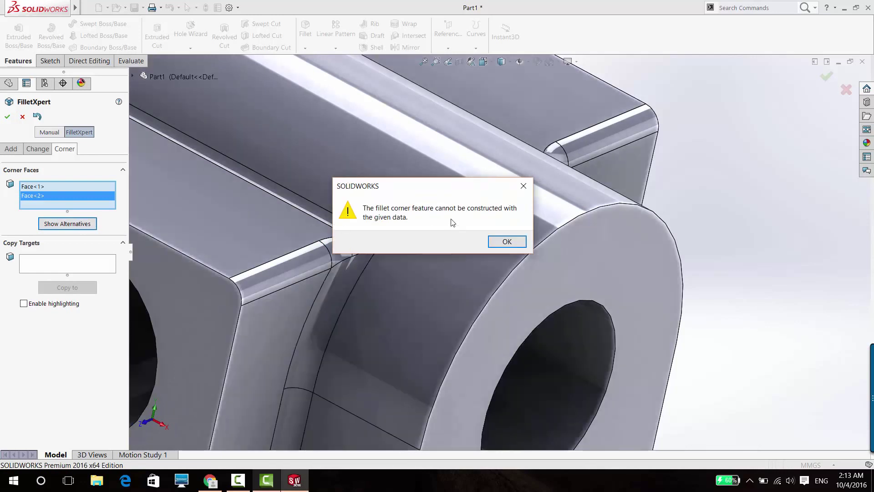
{"action": "left_click", "coordinate": [492, 245]}
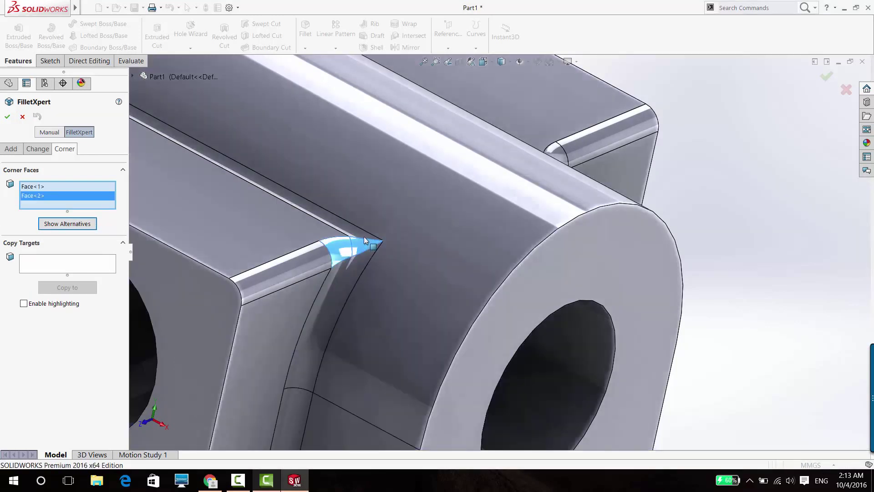
- Remove both corner faces from the list and exit without adding a fillet
{"action": "left_click", "coordinate": [47, 187]}
{"action": "right_click", "coordinate": [48, 187]}
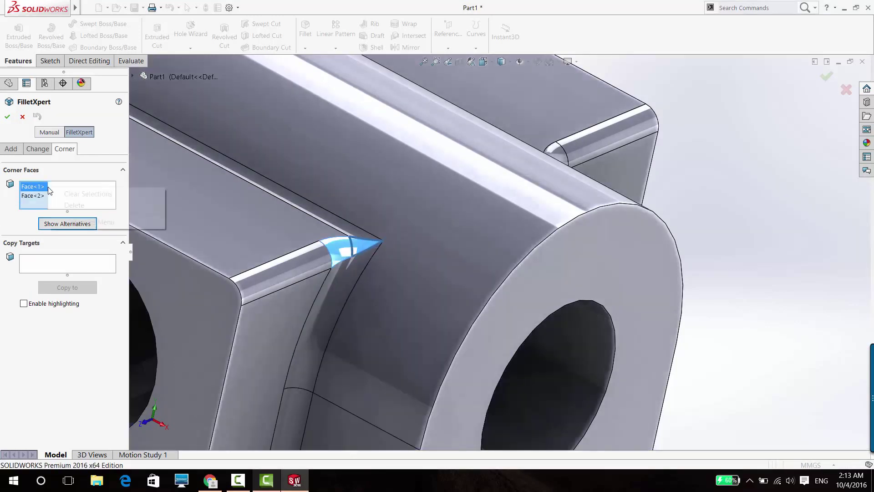
{"action": "left_click", "coordinate": [40, 195]}
{"action": "right_click", "coordinate": [40, 196]}
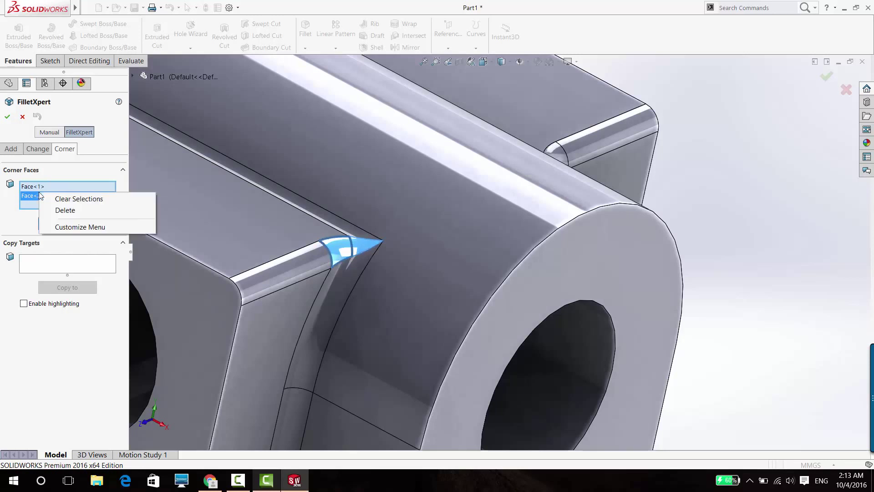
{"action": "left_click", "coordinate": [62, 199]}
{"action": "left_click", "coordinate": [374, 245]}
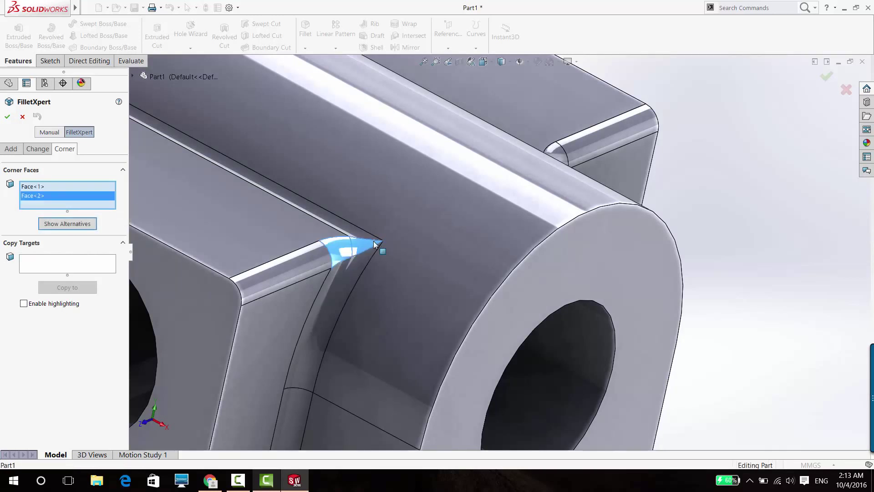
{"action": "left_click", "coordinate": [370, 248]}
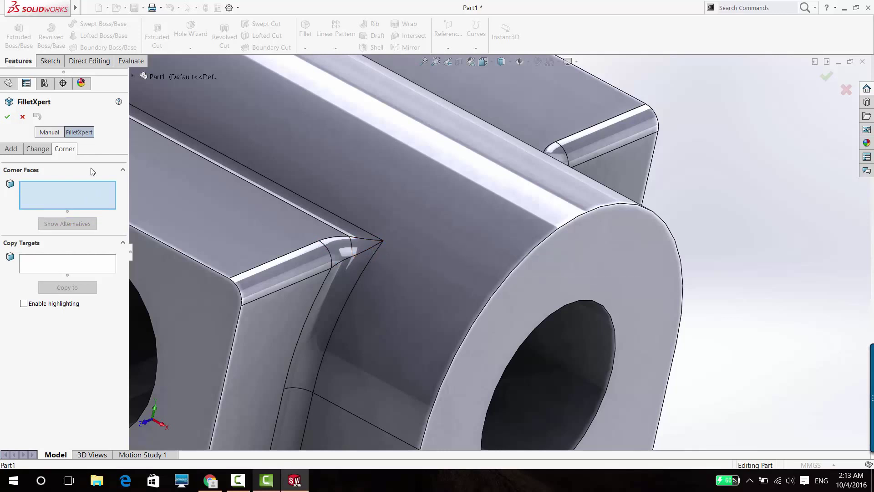
{"action": "left_click", "coordinate": [23, 118]}
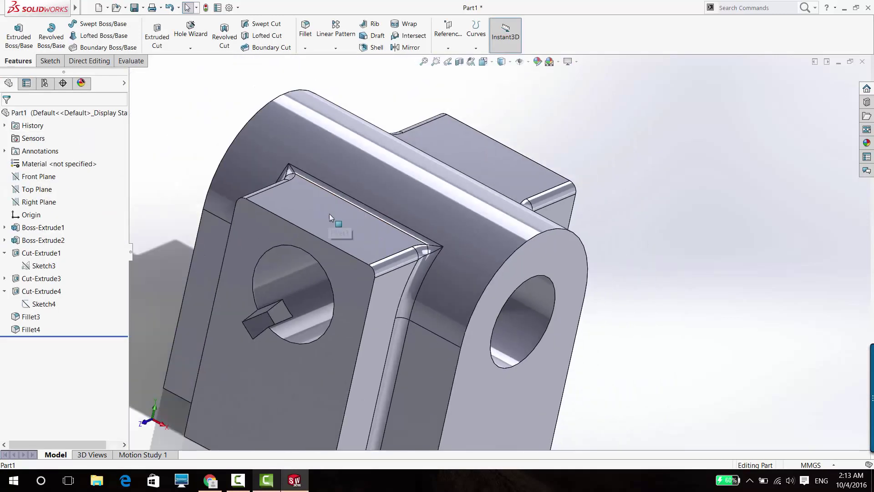
- Try dragging Fillet4 earlier in the feature history, leaving the order unchanged
{"action": "left_click", "coordinate": [27, 321]}
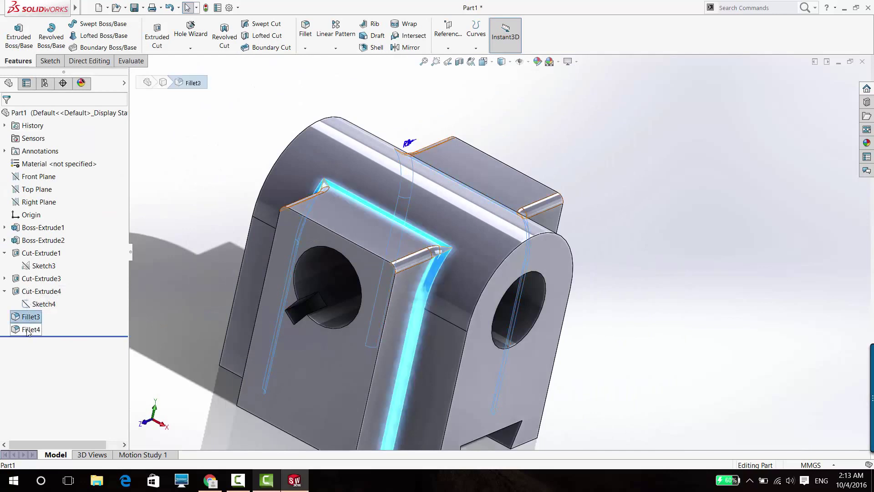
{"action": "mouse_move", "coordinate": [27, 329]}
{"action": "left_mouse_down"}
{"action": "mouse_move", "coordinate": [27, 310]}
{"action": "mouse_move", "coordinate": [28, 325]}
{"action": "left_mouse_up"}
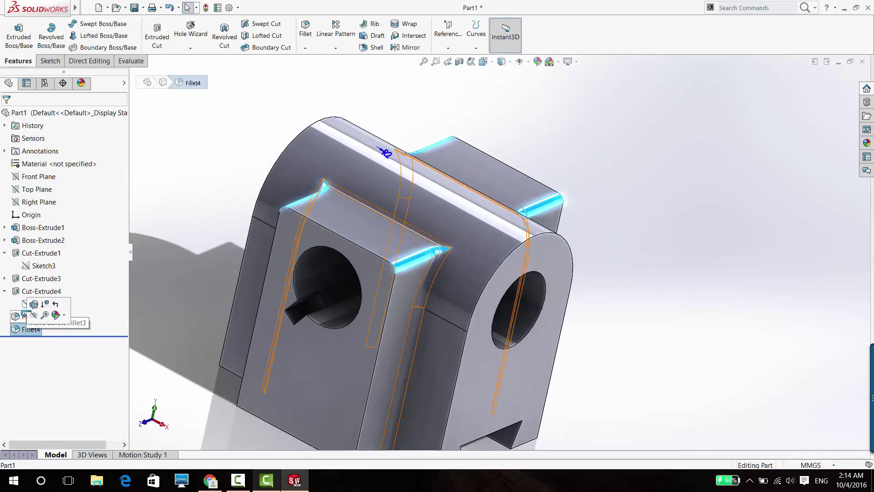
{"action": "left_click", "coordinate": [170, 266]}
{"action": "scroll", "coordinate": [435, 265], "scroll_direction": "down", "scroll_amount": 5}
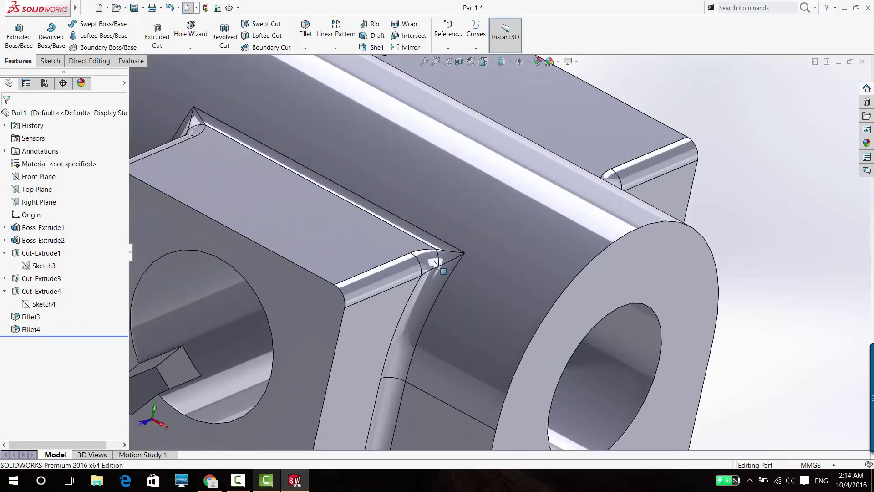
{"action": "left_click", "coordinate": [32, 329]}
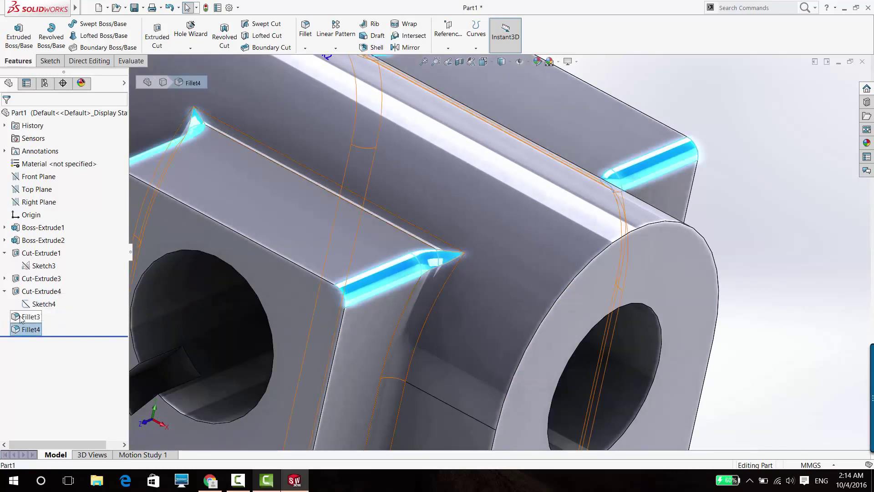
{"action": "mouse_move", "coordinate": [31, 328]}
{"action": "left_mouse_down"}
{"action": "mouse_move", "coordinate": [63, 301]}
{"action": "mouse_move", "coordinate": [53, 297]}
{"action": "left_mouse_up"}
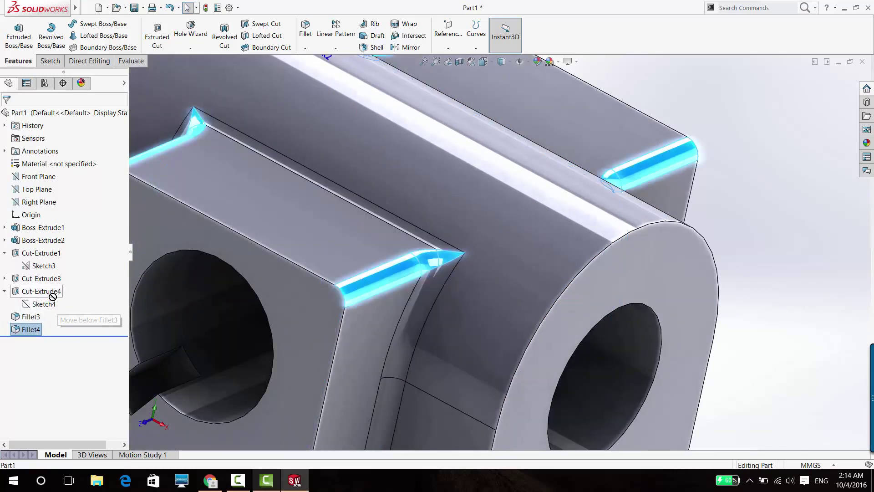
{"action": "left_click_drag", "start_coordinate": [2, 304], "coordinate": [49, 321]}
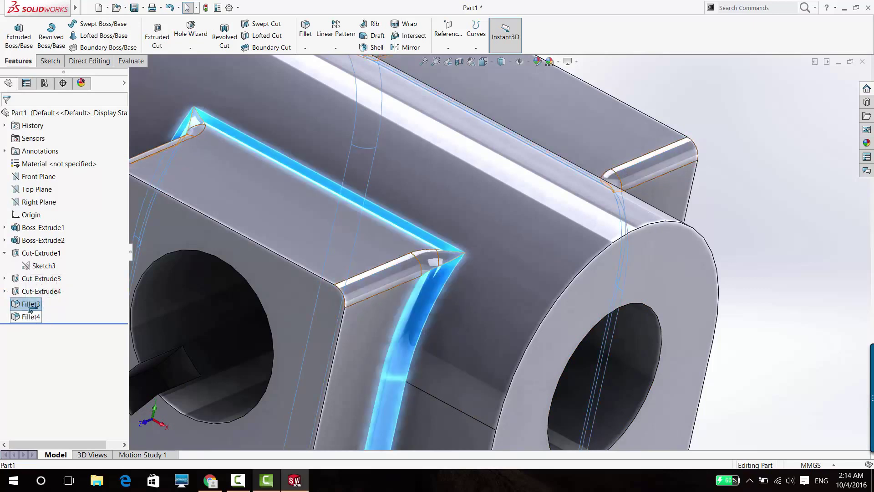
{"action": "left_click_drag", "start_coordinate": [44, 326], "coordinate": [31, 316]}
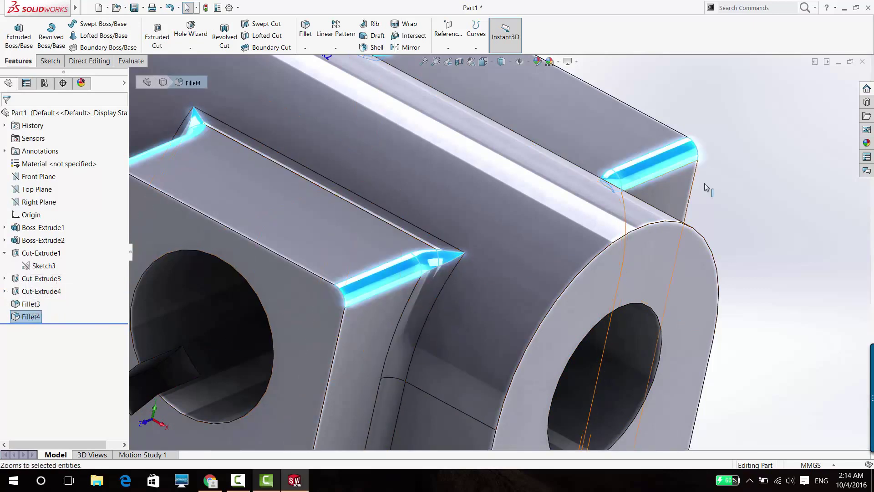
- Delete Fillet3 together with its dependent Fillet4
{"action": "left_click", "coordinate": [16, 314]}
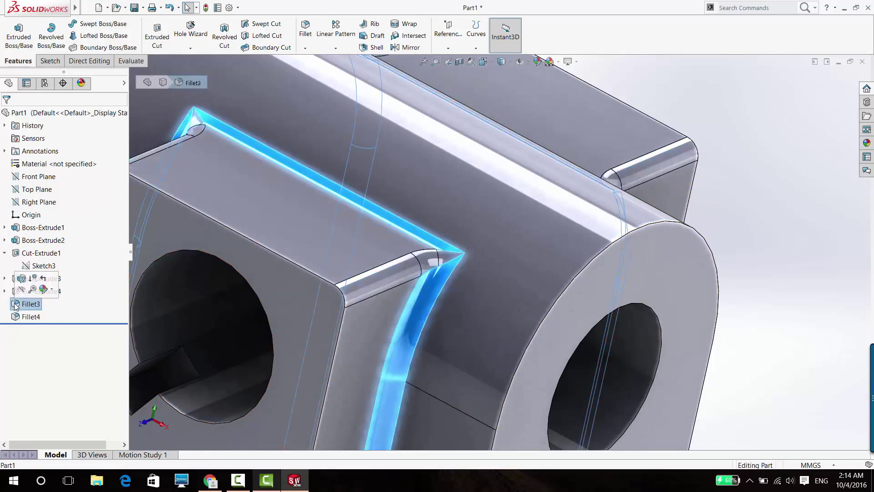
{"action": "left_click", "coordinate": [17, 316]}
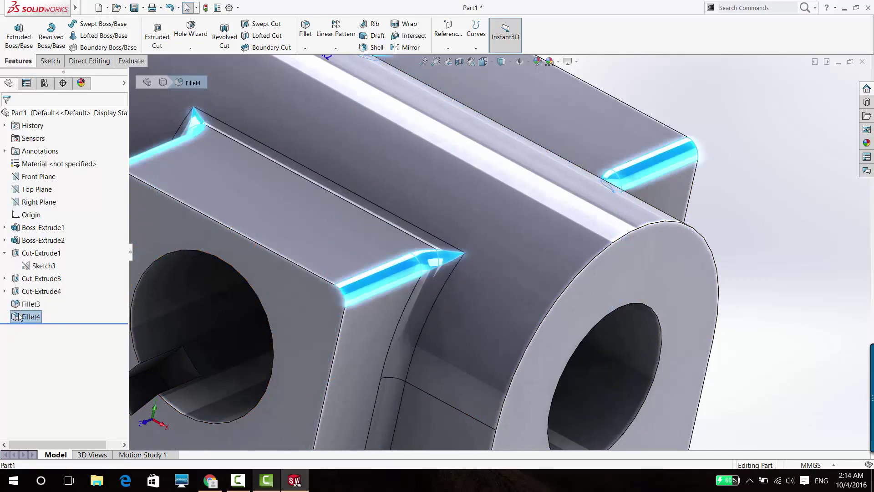
{"action": "right_click", "coordinate": [19, 316]}
{"action": "key", "text": "Escape"}
{"action": "left_click", "coordinate": [14, 304]}
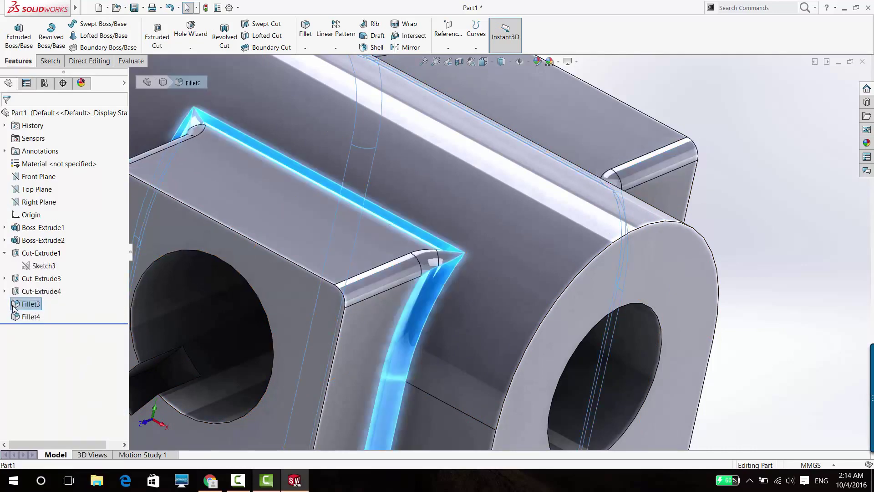
{"action": "right_click", "coordinate": [14, 304]}
{"action": "left_click", "coordinate": [43, 348]}
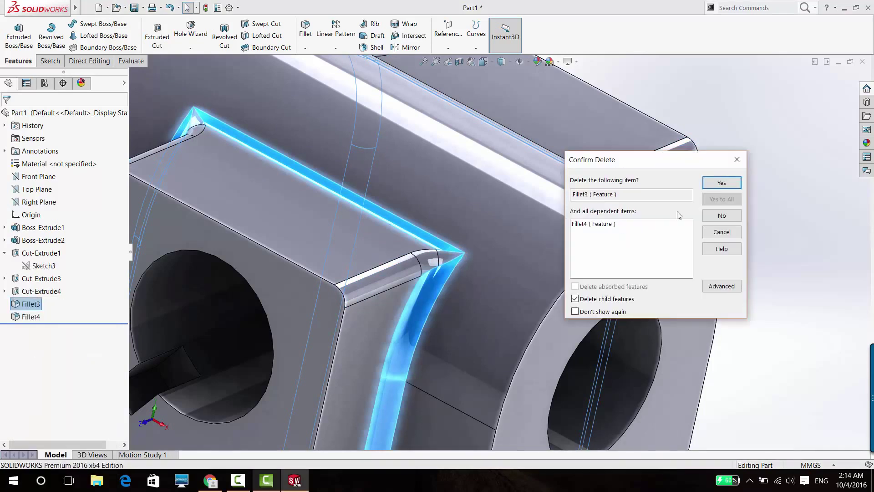
{"action": "left_click", "coordinate": [716, 189]}
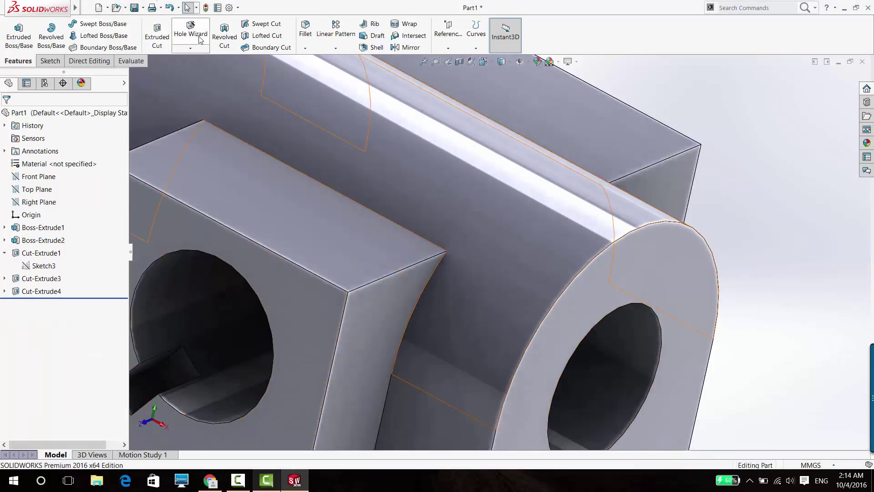
{"action": "left_click", "coordinate": [305, 29]}
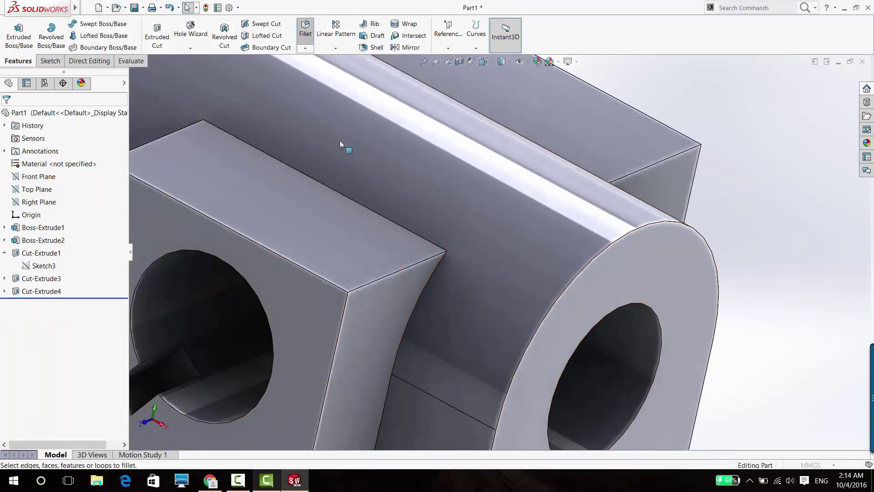
- Round six edges on the front and right blocks at 2.00 mm, creating Fillet5
{"action": "left_click", "coordinate": [430, 261]}
{"action": "left_click", "coordinate": [156, 139]}
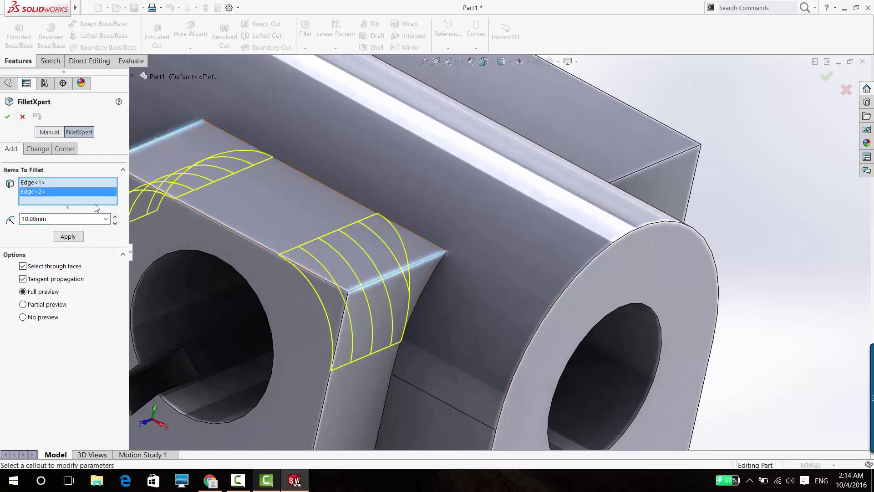
{"action": "key", "text": "Tab"}
{"action": "type", "text": "2"}
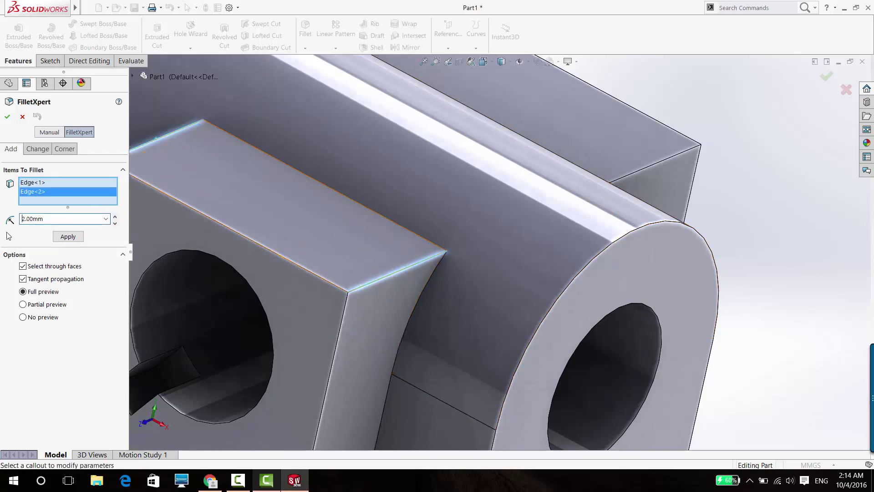
{"action": "left_click", "coordinate": [403, 229]}
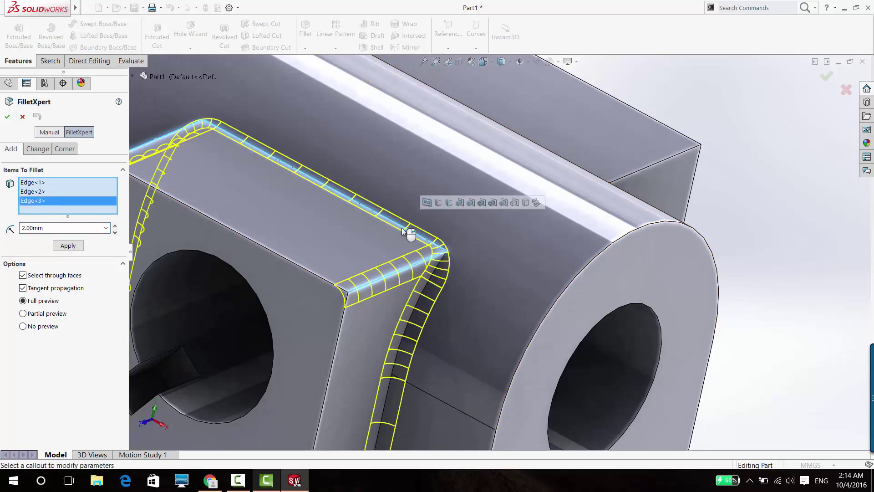
{"action": "middle_click_drag", "start_coordinate": [402, 230], "coordinate": [477, 256]}
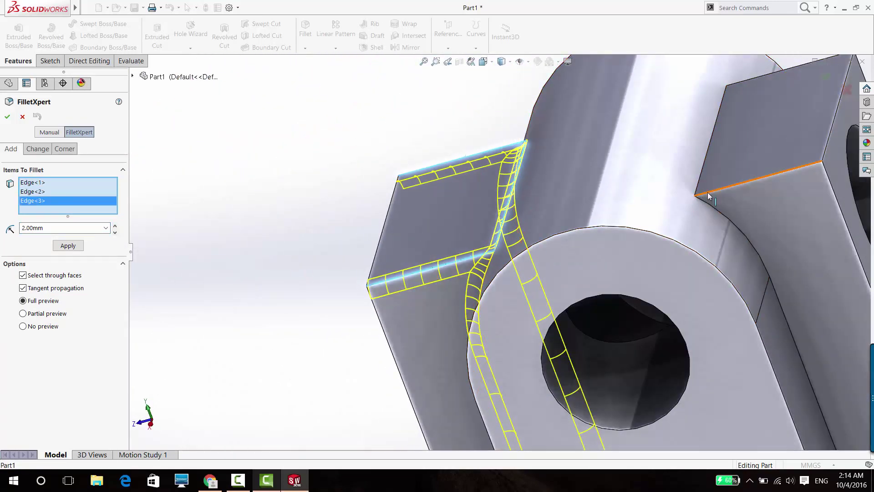
{"action": "left_click", "coordinate": [765, 174]}
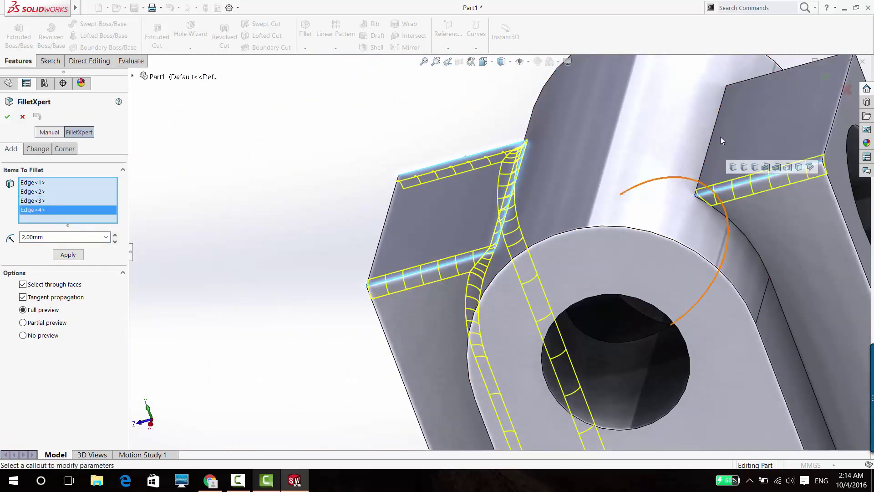
{"action": "left_click", "coordinate": [748, 78]}
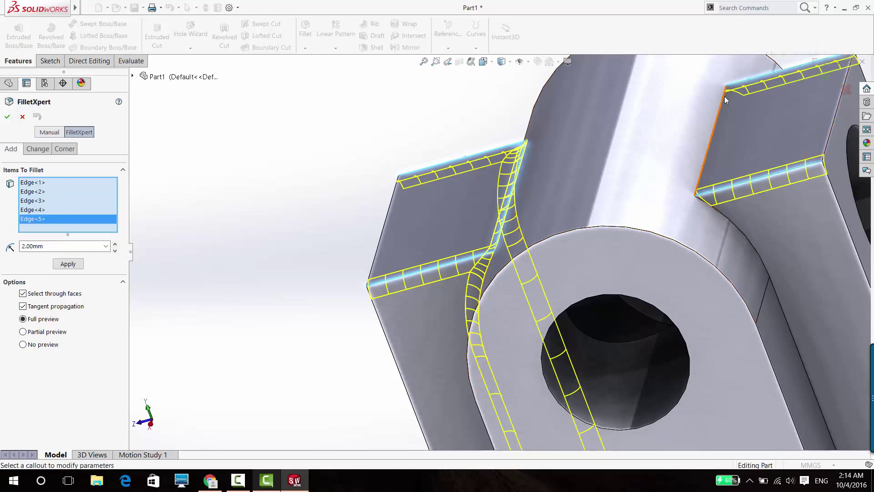
{"action": "left_click", "coordinate": [722, 98]}
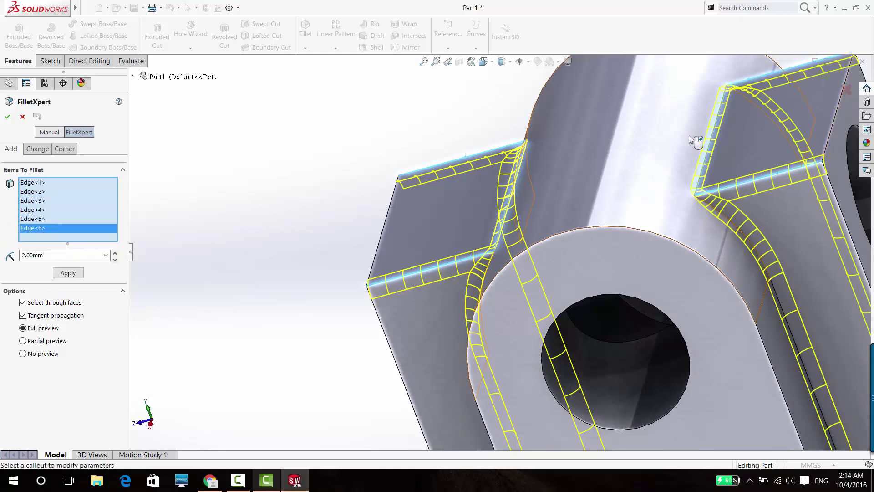
{"action": "left_click", "coordinate": [8, 117]}
- Return to isometric view and assign Nickel as the part's material
{"action": "scroll", "coordinate": [719, 192], "scroll_direction": "down", "scroll_amount": 5}
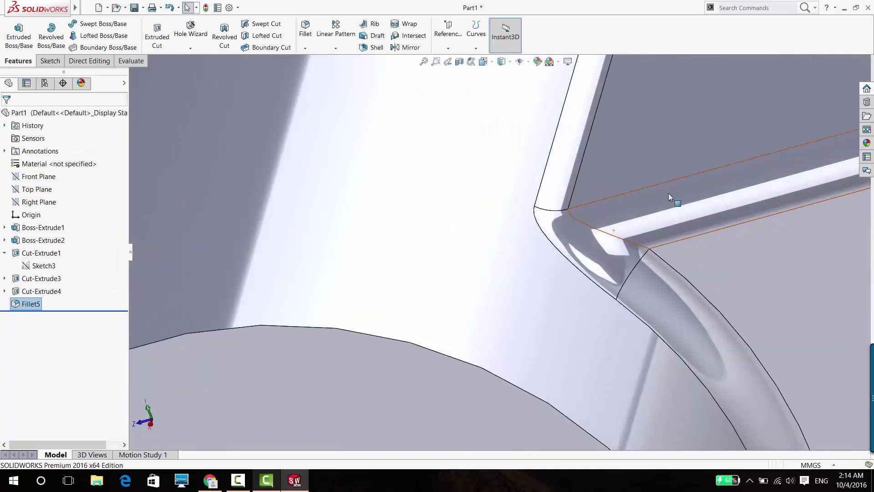
{"action": "mouse_move", "coordinate": [669, 195]}
{"action": "middle_mouse_down"}
{"action": "mouse_move", "coordinate": [524, 237]}
{"action": "mouse_move", "coordinate": [492, 209]}
{"action": "mouse_move", "coordinate": [469, 224]}
{"action": "mouse_move", "coordinate": [546, 243]}
{"action": "middle_mouse_up"}
{"action": "scroll", "coordinate": [546, 244], "scroll_direction": "up", "scroll_amount": 2}
{"action": "scroll", "coordinate": [548, 246], "scroll_direction": "up", "scroll_amount": 2}
{"action": "scroll", "coordinate": [552, 248], "scroll_direction": "up", "scroll_amount": 2}
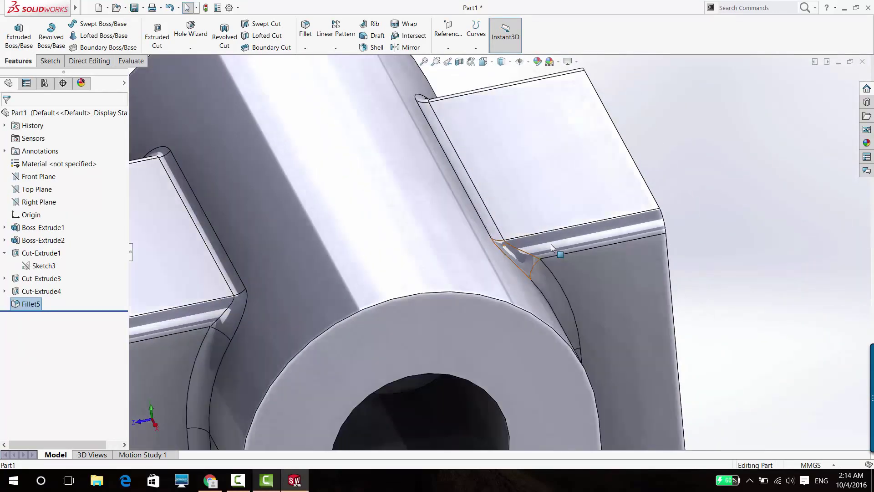
{"action": "scroll", "coordinate": [551, 244], "scroll_direction": "up", "scroll_amount": 2}
{"action": "key", "text": "ctrl+7"}
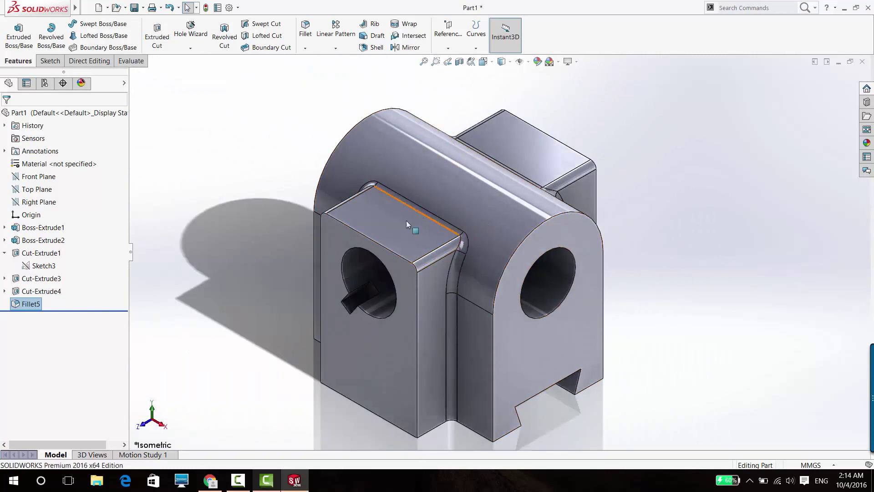
{"action": "right_click", "coordinate": [29, 165]}
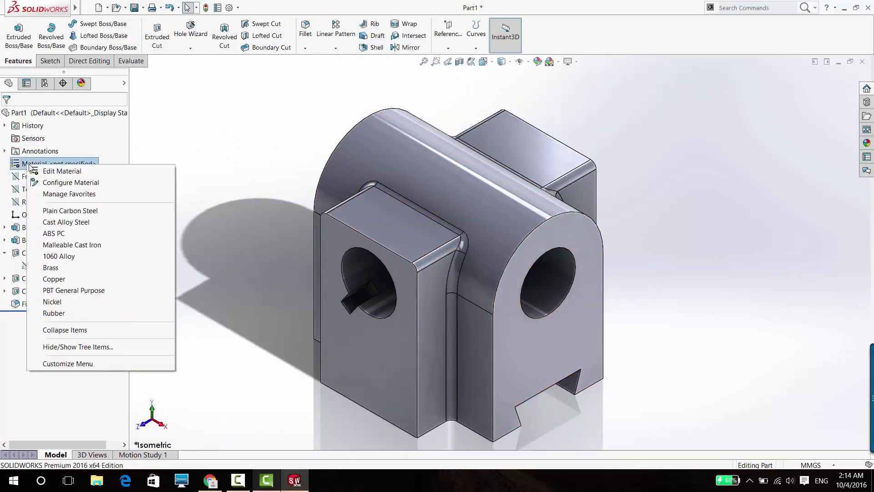
{"action": "left_click", "coordinate": [83, 301]}
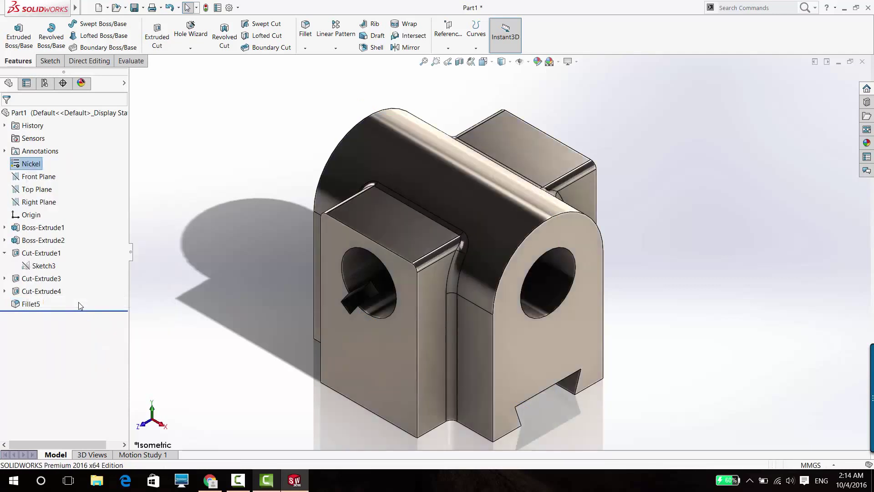
{"action": "right_click", "coordinate": [21, 164]}
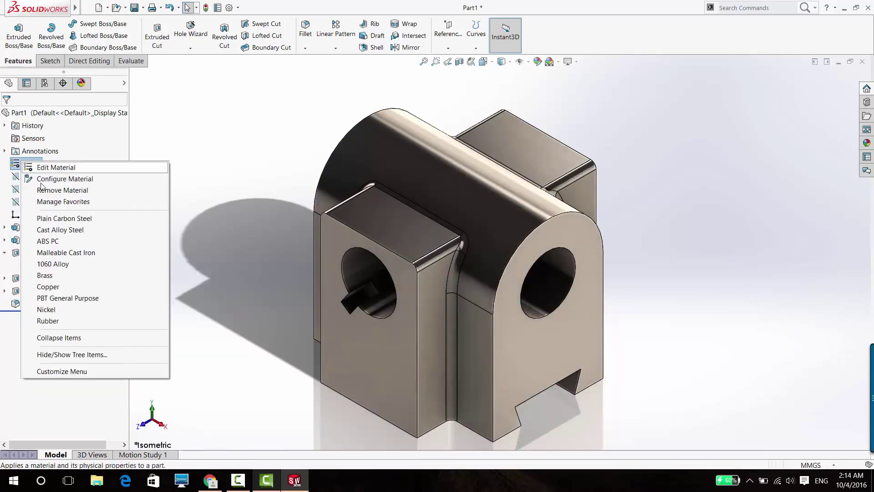
- Open the material editor and preview Magnesium Alloy on the part
{"action": "left_click", "coordinate": [55, 168]}
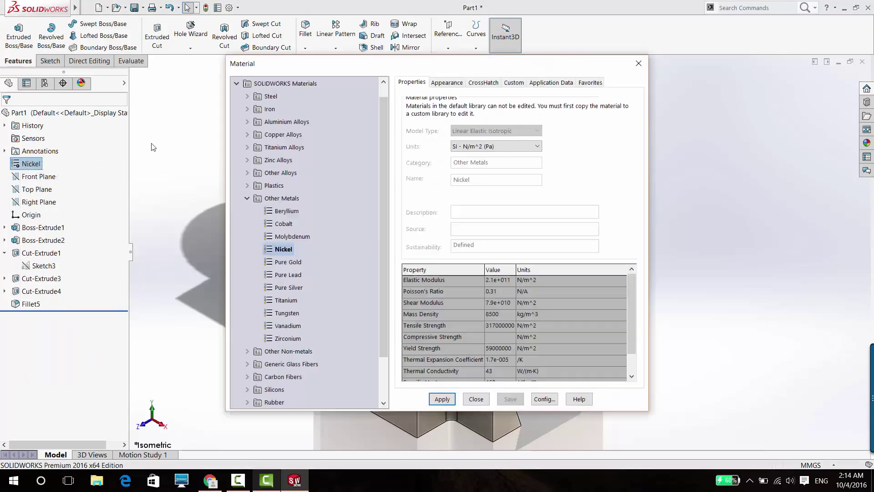
{"action": "key", "text": "Up"}
{"action": "key", "text": "Up"}
{"action": "key", "text": "Up"}
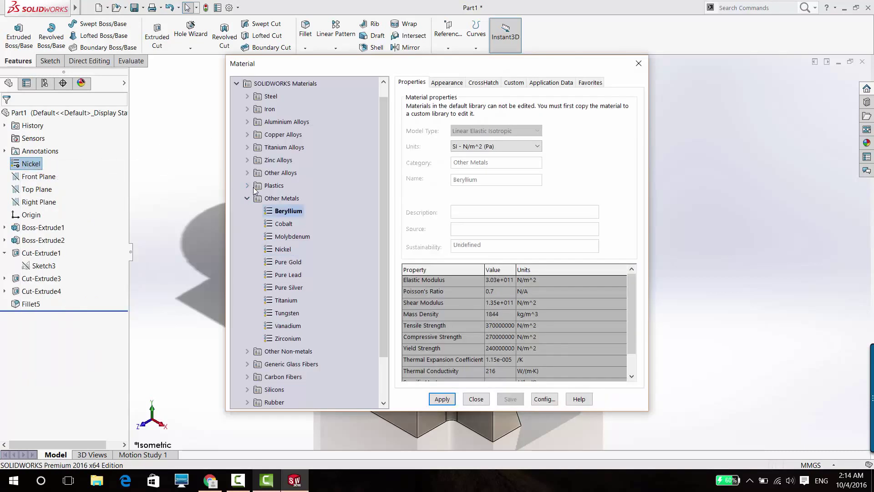
{"action": "double_click", "coordinate": [259, 176]}
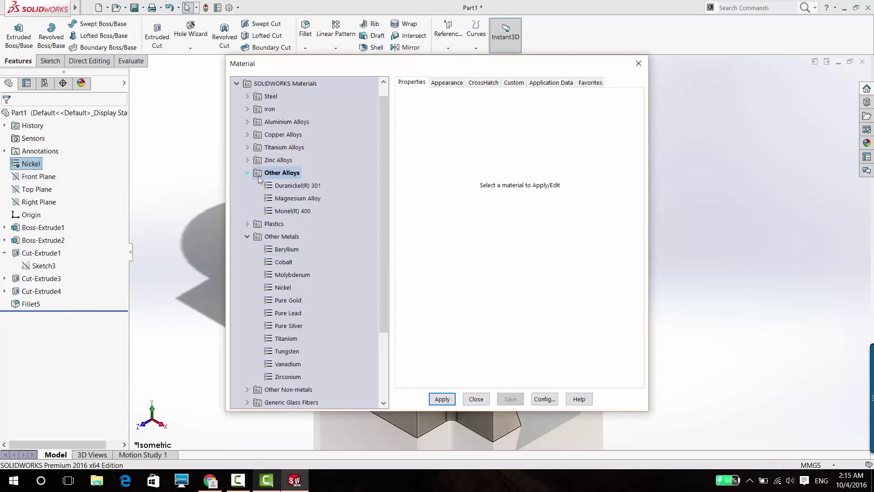
{"action": "left_click", "coordinate": [292, 199]}
{"action": "left_click_drag", "start_coordinate": [477, 65], "coordinate": [268, 40]}
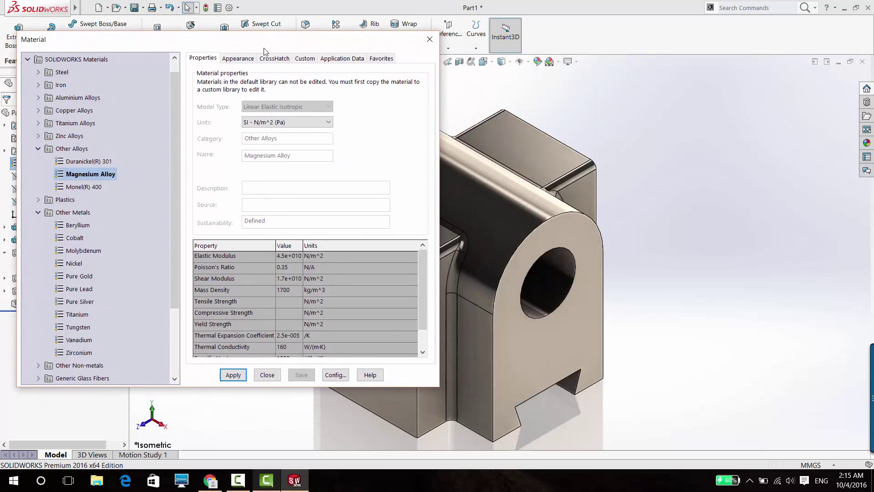
{"action": "left_click", "coordinate": [233, 376]}
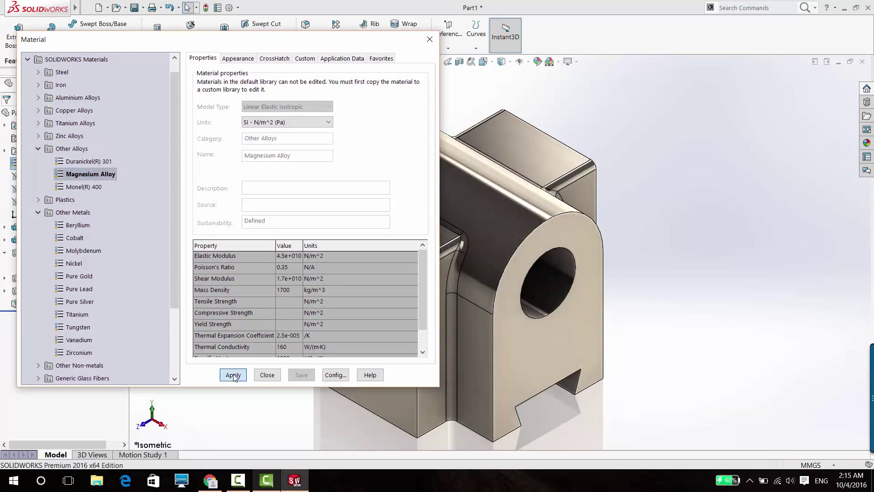
- Apply Rubber and then Glass to preview them on the part
{"action": "left_click", "coordinate": [62, 135]}
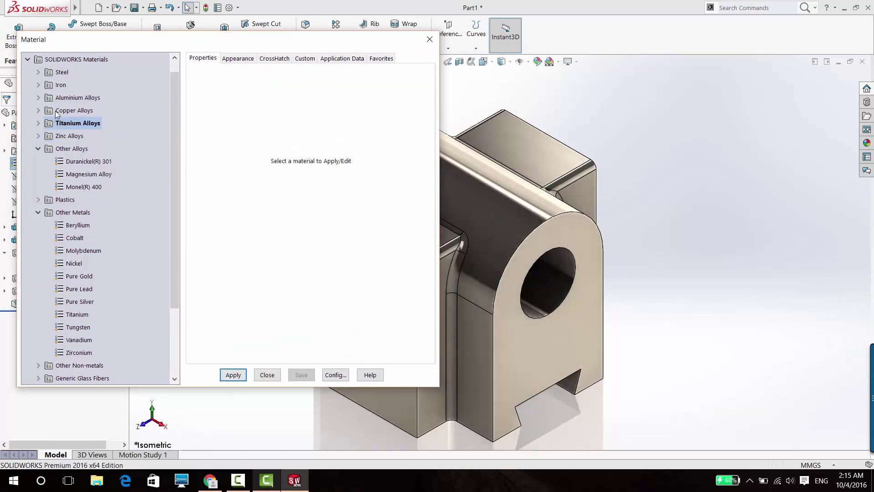
{"action": "left_click", "coordinate": [57, 111]}
{"action": "scroll", "coordinate": [76, 273], "scroll_direction": "down", "scroll_amount": 2}
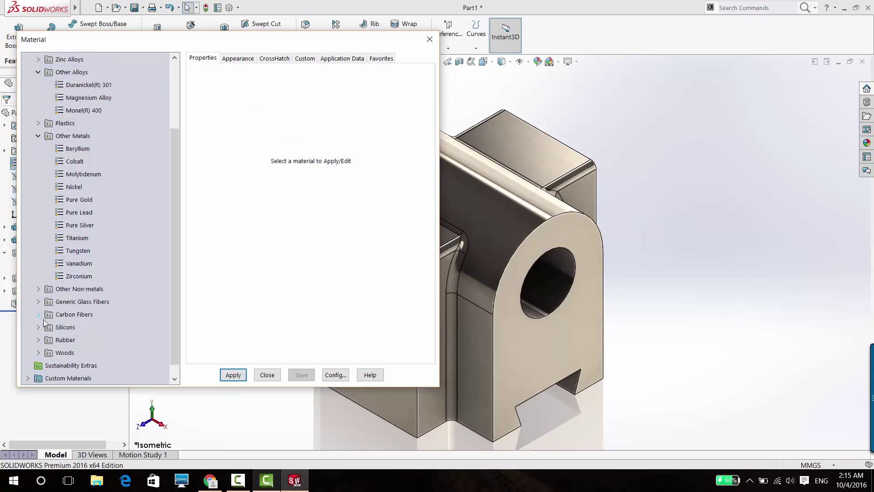
{"action": "left_click", "coordinate": [47, 303]}
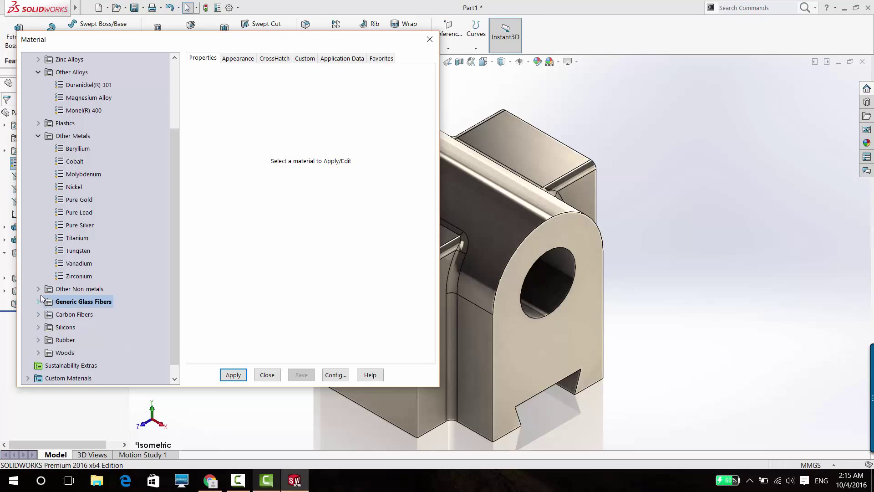
{"action": "left_click", "coordinate": [40, 292]}
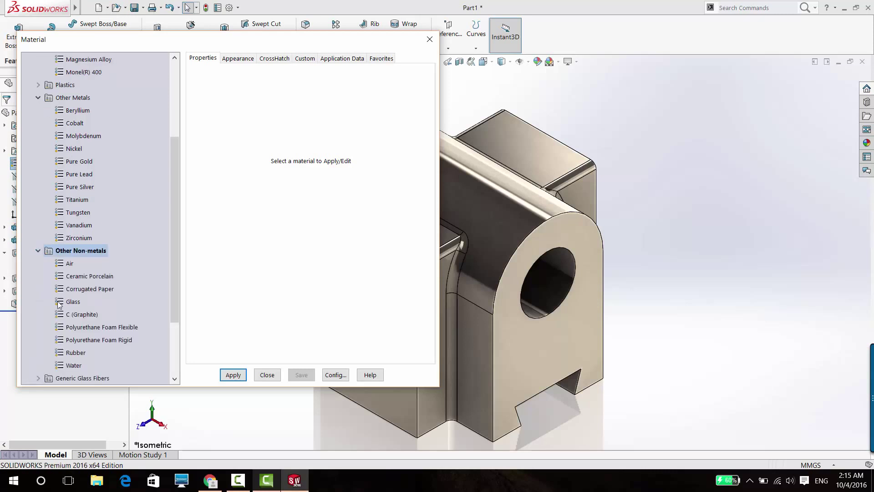
{"action": "left_click", "coordinate": [71, 354]}
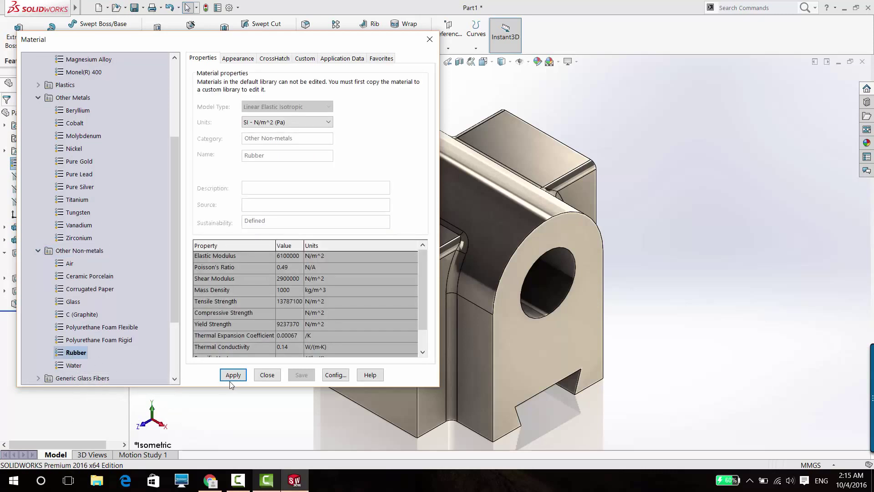
{"action": "left_click", "coordinate": [232, 376]}
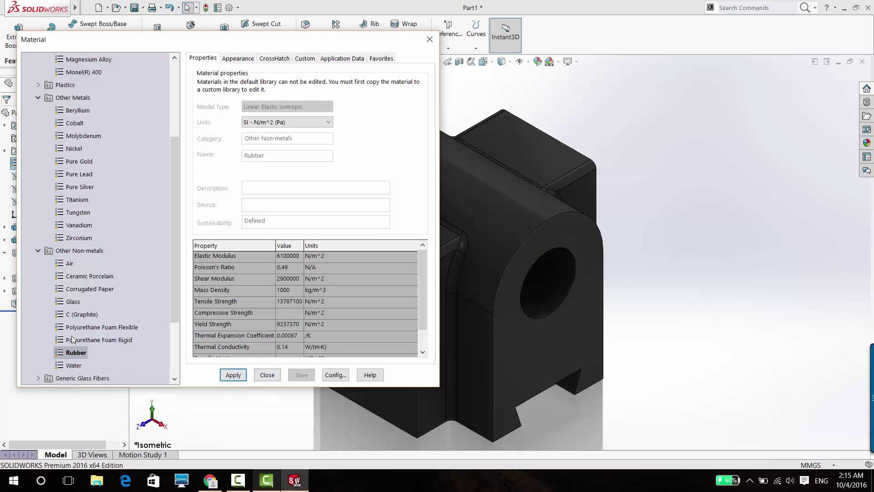
{"action": "scroll", "coordinate": [80, 324], "scroll_direction": "down", "scroll_amount": 2}
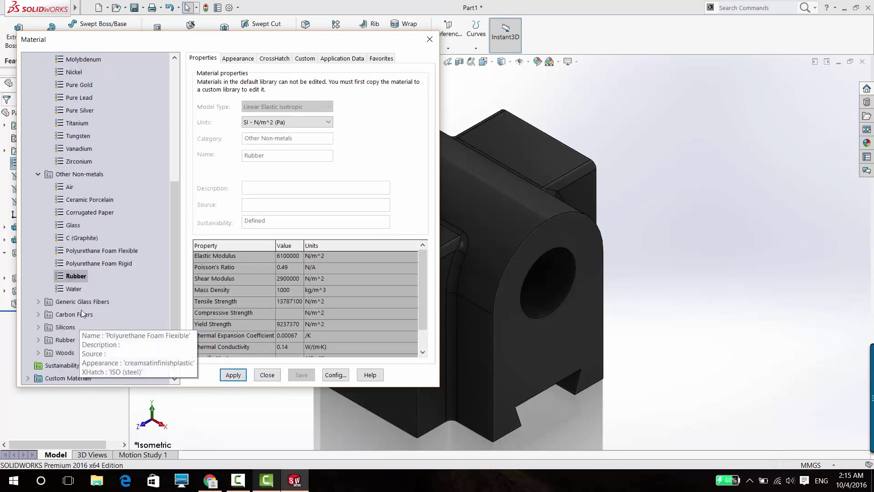
{"action": "left_click", "coordinate": [72, 226]}
{"action": "left_click", "coordinate": [233, 376]}
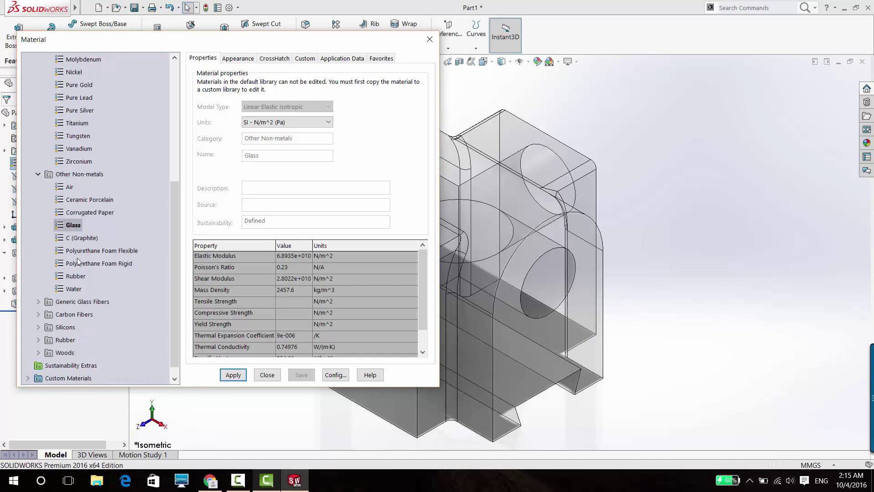
- Reapply Nickel as the material and close the material library
{"action": "scroll", "coordinate": [79, 261], "scroll_direction": "up", "scroll_amount": 3}
{"action": "scroll", "coordinate": [78, 261], "scroll_direction": "up", "scroll_amount": 1}
{"action": "left_click", "coordinate": [73, 226]}
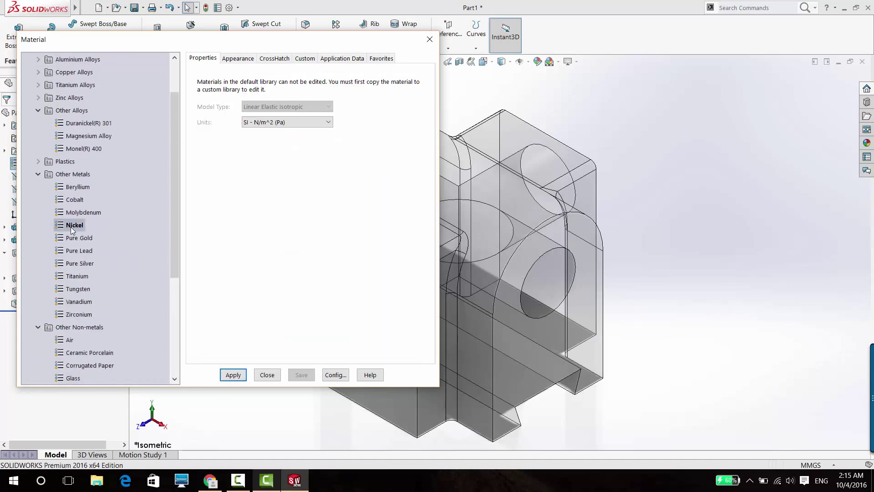
{"action": "left_click", "coordinate": [236, 378]}
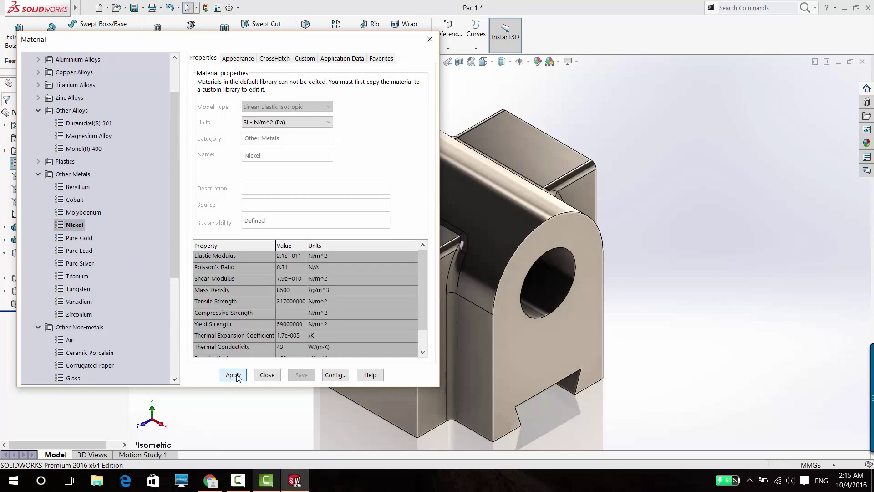
{"action": "left_click", "coordinate": [265, 375]}
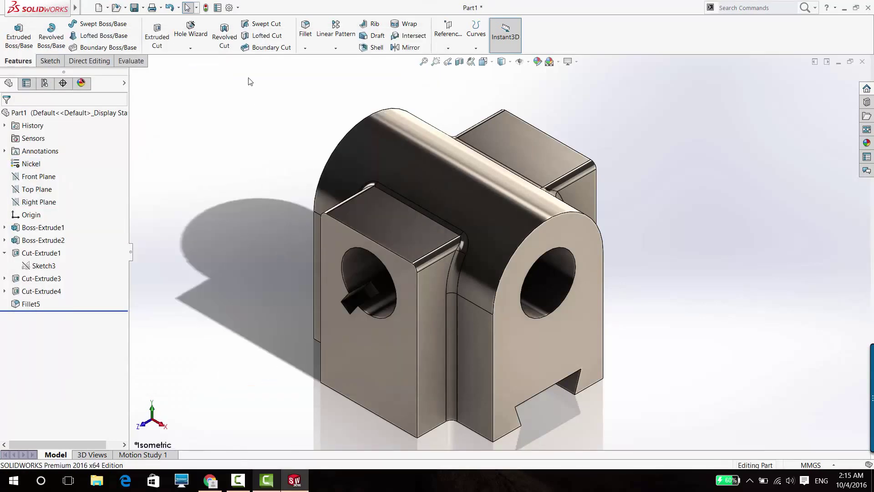
- Start a note with its leader on the top fillet edge, text box above the part, linked to a property
{"action": "left_click", "coordinate": [146, 8]}
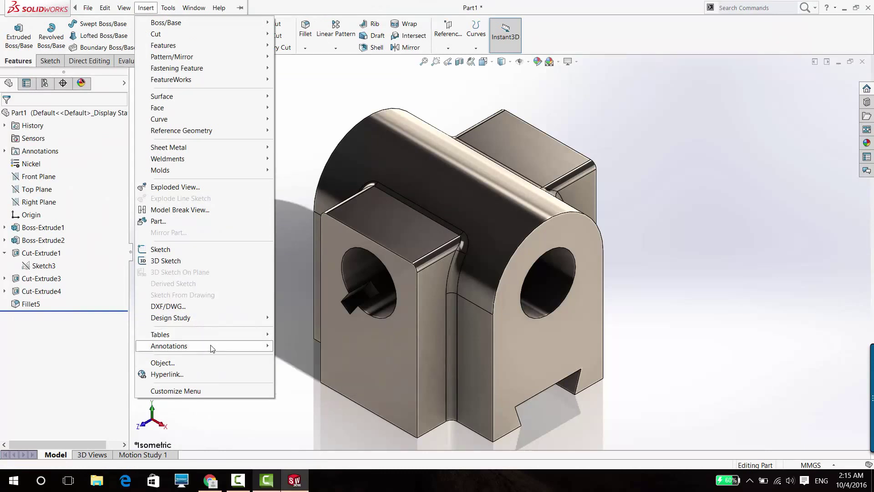
{"action": "mouse_move", "coordinate": [169, 346]}
{"action": "left_click", "coordinate": [298, 349]}
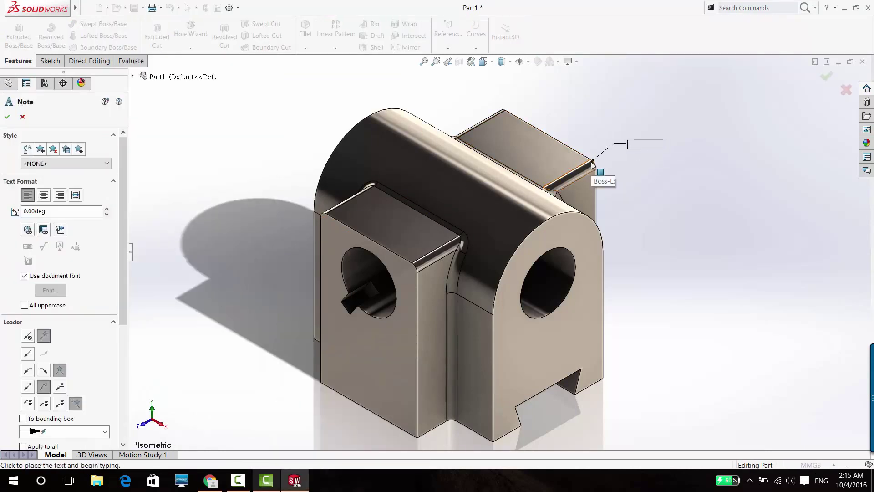
{"action": "left_click", "coordinate": [370, 181]}
{"action": "left_click", "coordinate": [240, 108]}
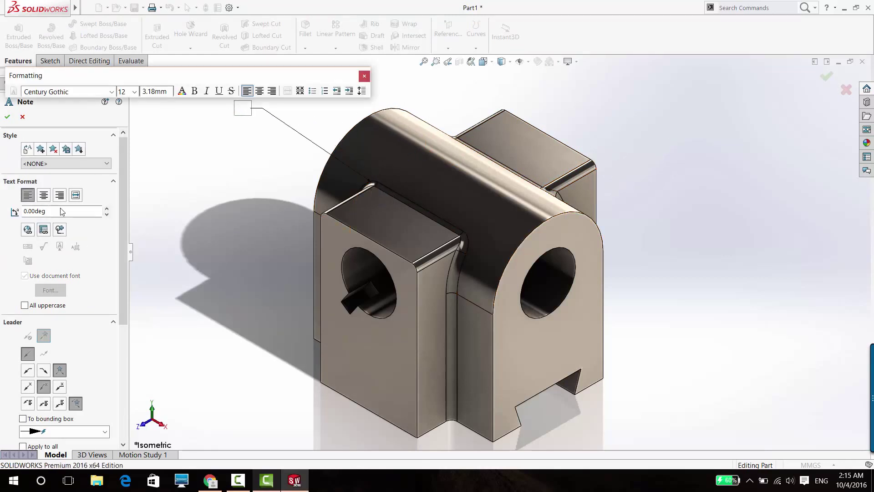
{"action": "left_click", "coordinate": [49, 232]}
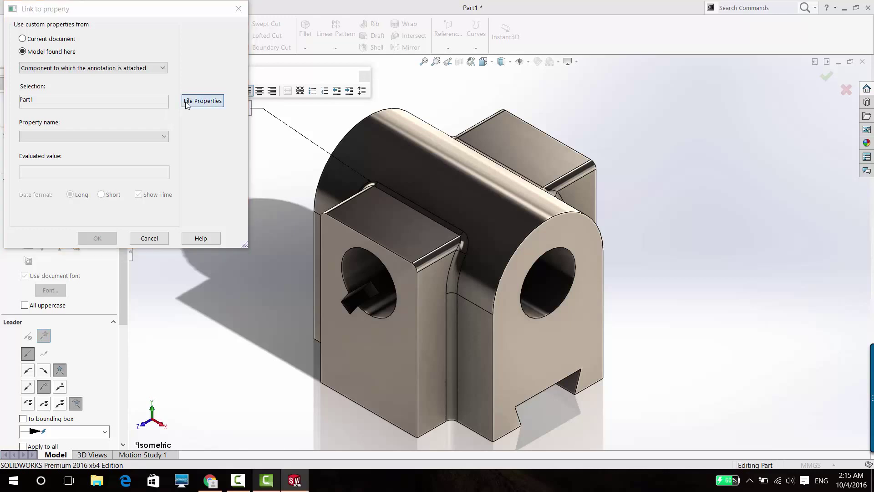
- Add a custom file property named Weight whose value is the part's SW-Mass
{"action": "left_click", "coordinate": [188, 101]}
{"action": "left_click", "coordinate": [304, 198]}
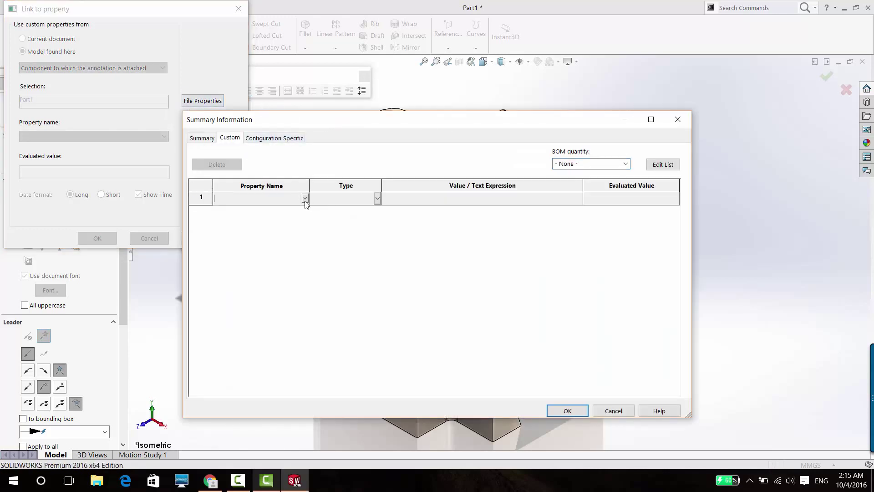
{"action": "left_click", "coordinate": [304, 198]}
{"action": "left_click", "coordinate": [228, 251]}
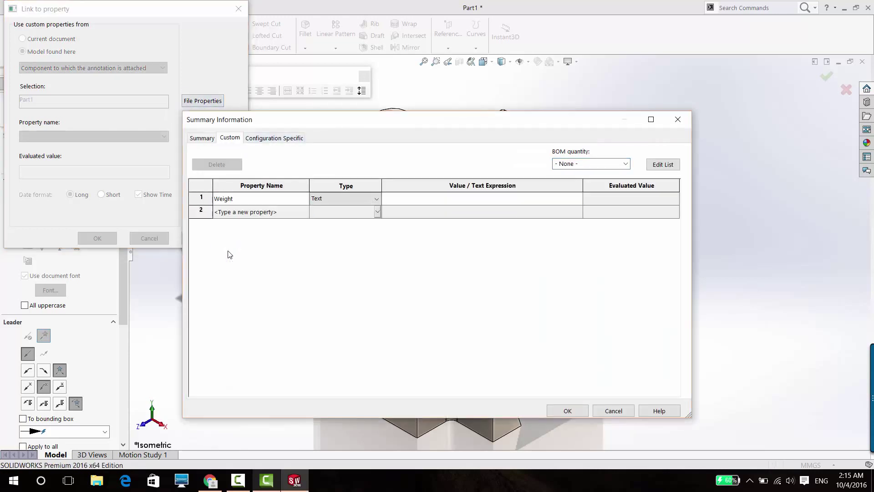
{"action": "left_click", "coordinate": [525, 203]}
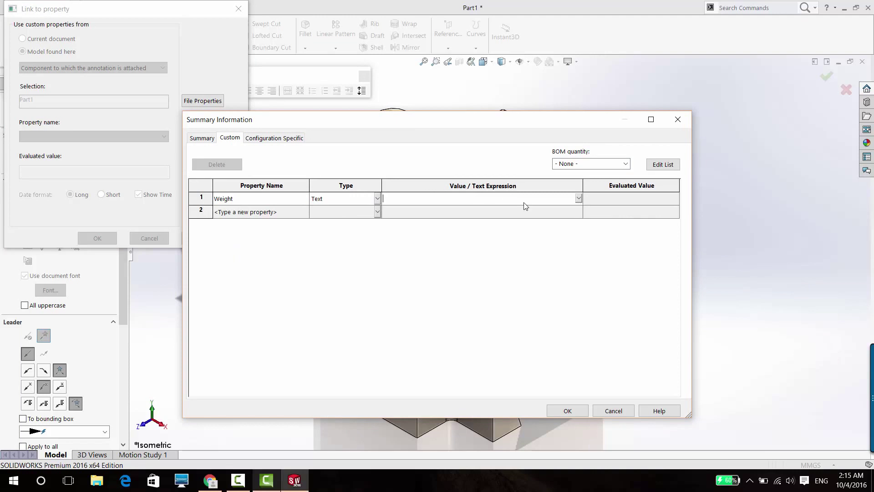
{"action": "left_click", "coordinate": [578, 198]}
{"action": "left_click", "coordinate": [397, 217]}
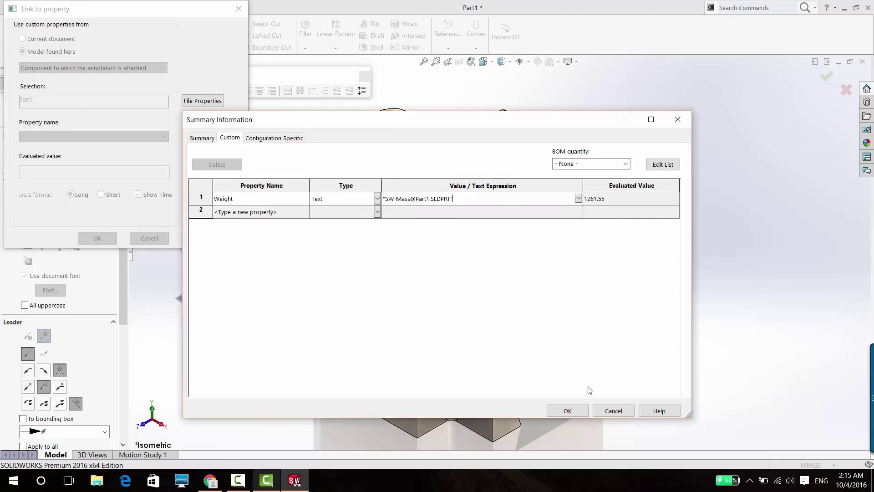
{"action": "left_click", "coordinate": [581, 410]}
- Link the note text to the Weight property so it shows 1261.55
{"action": "left_click", "coordinate": [155, 137]}
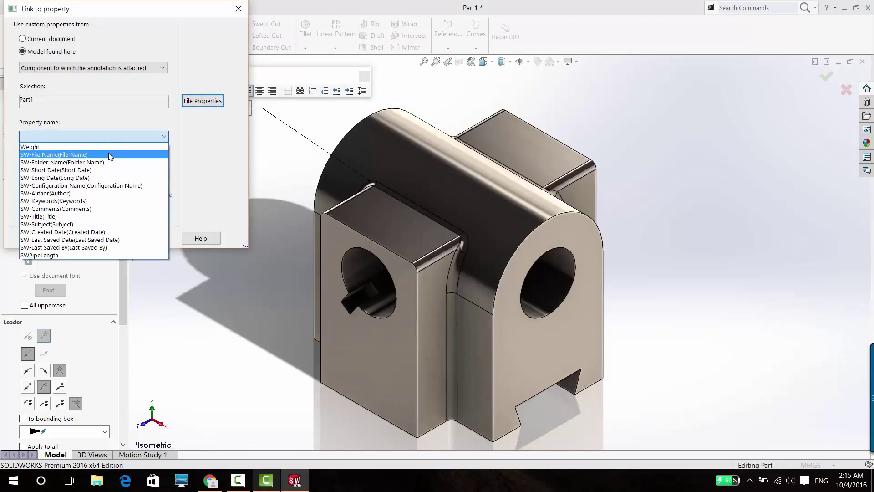
{"action": "left_click", "coordinate": [103, 148]}
{"action": "left_click", "coordinate": [101, 239]}
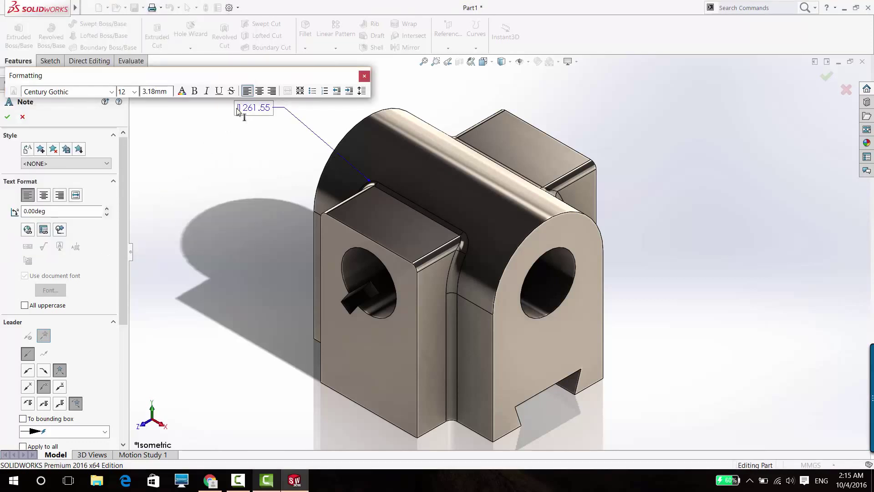
- Add 'Mass =' before the value and finish the note reading 'Mass = 1261.55 grams'
{"action": "type", "text": "Mass "}
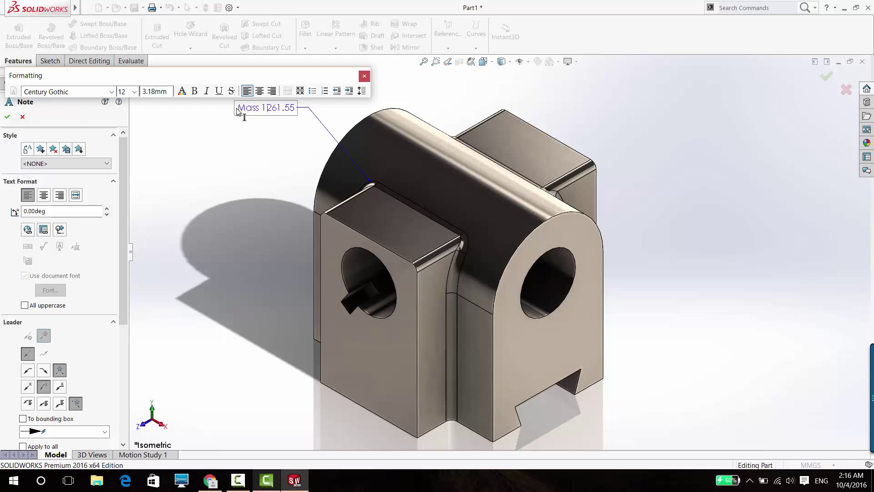
{"action": "type", "text": "="}
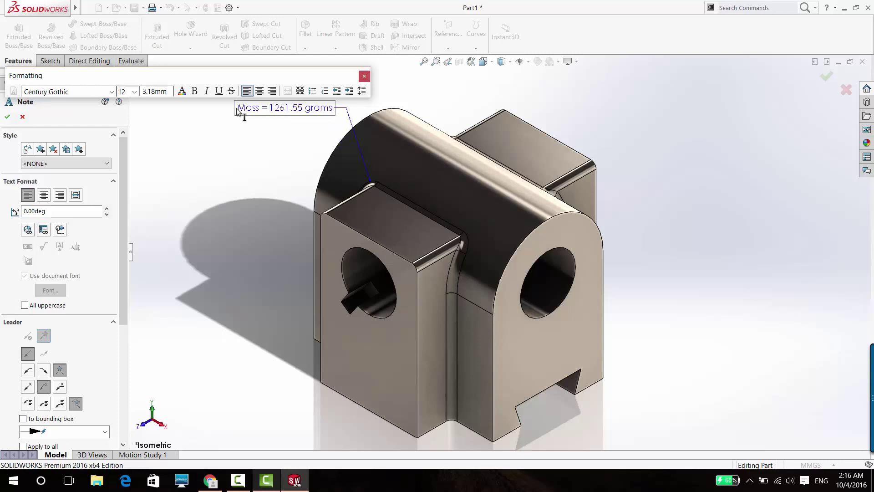
{"action": "left_click", "coordinate": [368, 80]}
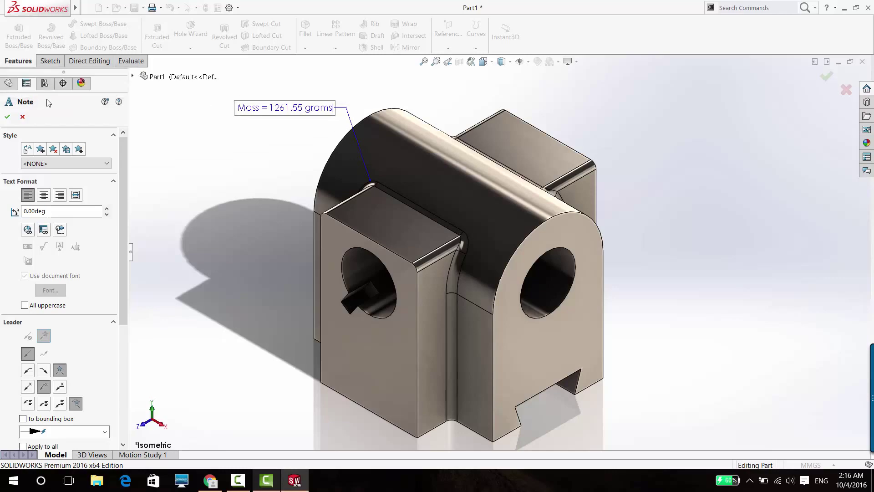
{"action": "left_click", "coordinate": [7, 118]}
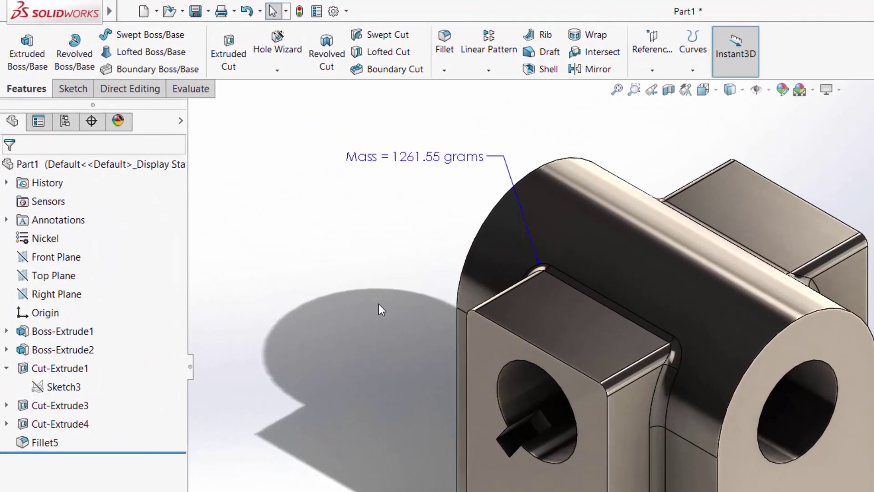